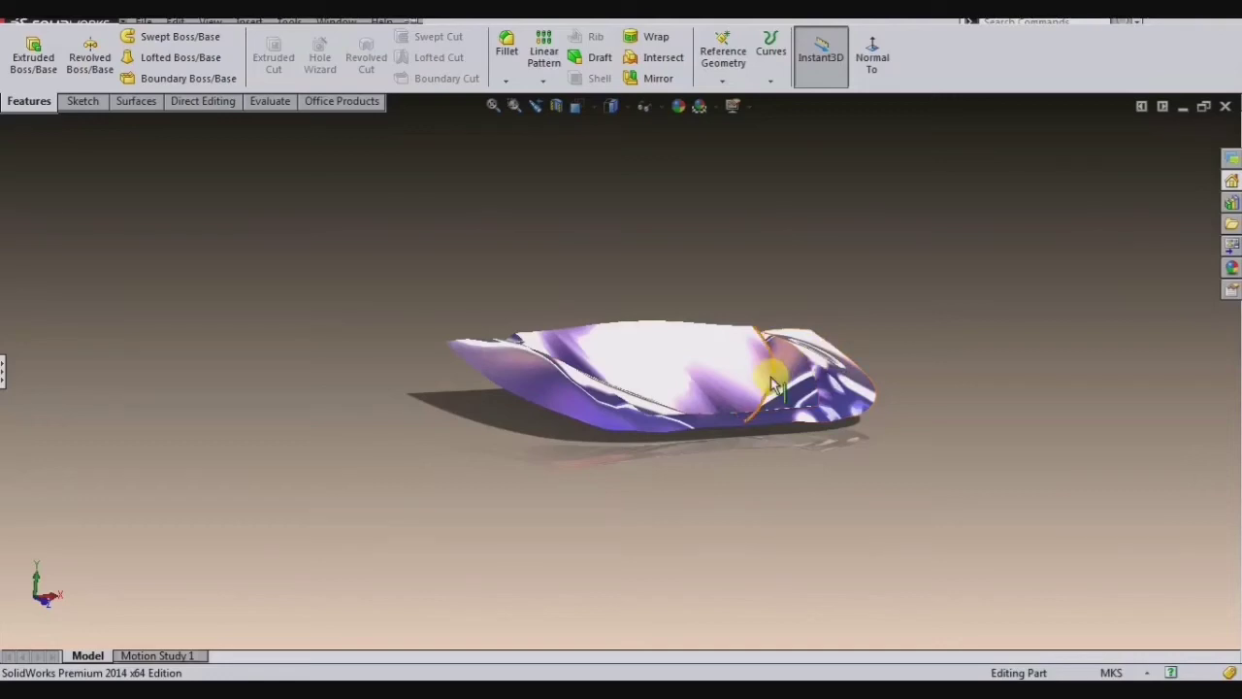
Open the polished aluminum appearance from the DisplayManager for editing.
mouse_move(467, 375)
middle_down()
mouse_move(1009, 459)
mouse_move(615, 418)
mouse_move(498, 389)
mouse_move(529, 361)
mouse_move(576, 404)
mouse_move(481, 419)
mouse_move(502, 453)
mouse_move(612, 413)
mouse_move(936, 565)
middle_up()
mouse_move(527, 379)
middle_down()
mouse_move(496, 324)
mouse_move(544, 360)
mouse_move(504, 446)
mouse_move(477, 436)
mouse_move(576, 499)
mouse_move(612, 571)
mouse_move(597, 442)
mouse_move(502, 372)
mouse_move(443, 436)
mouse_move(515, 540)
mouse_move(457, 503)
mouse_move(527, 340)
mouse_move(637, 421)
mouse_move(569, 535)
mouse_move(515, 410)
mouse_move(414, 396)
mouse_move(216, 471)
mouse_move(169, 372)
mouse_move(123, 396)
mouse_move(58, 476)
mouse_move(61, 533)
mouse_move(629, 387)
mouse_move(458, 257)
mouse_move(507, 210)
mouse_move(463, 247)
mouse_move(452, 325)
mouse_move(594, 402)
mouse_move(662, 233)
middle_up()
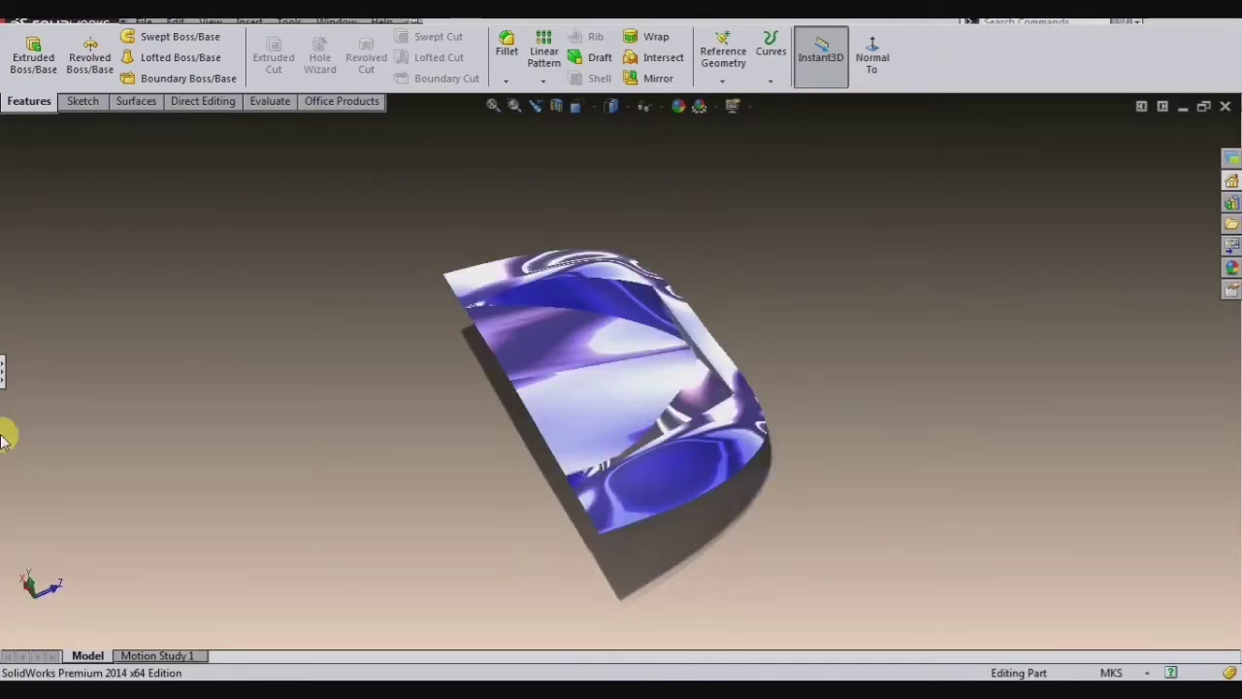
click(3, 373)
click(92, 223)
right_click(97, 228)
click(124, 257)
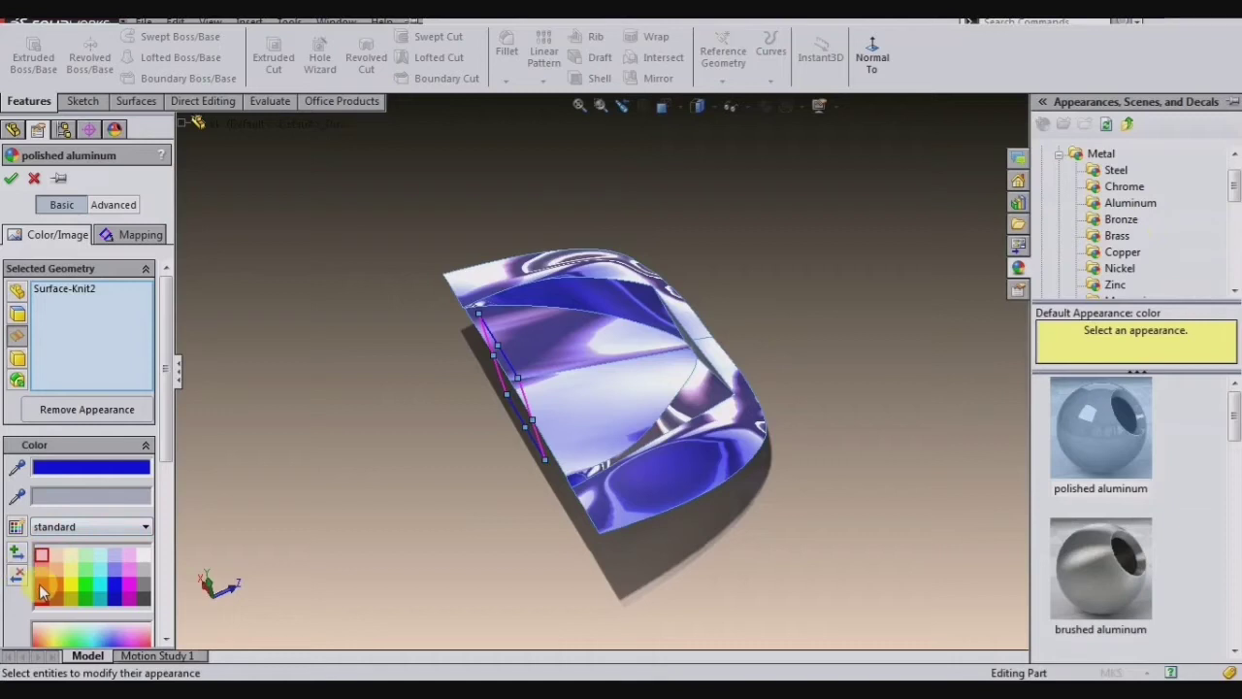
Try red, blue and pink palette colours, then apply neutral grey to the appearance.
click(42, 587)
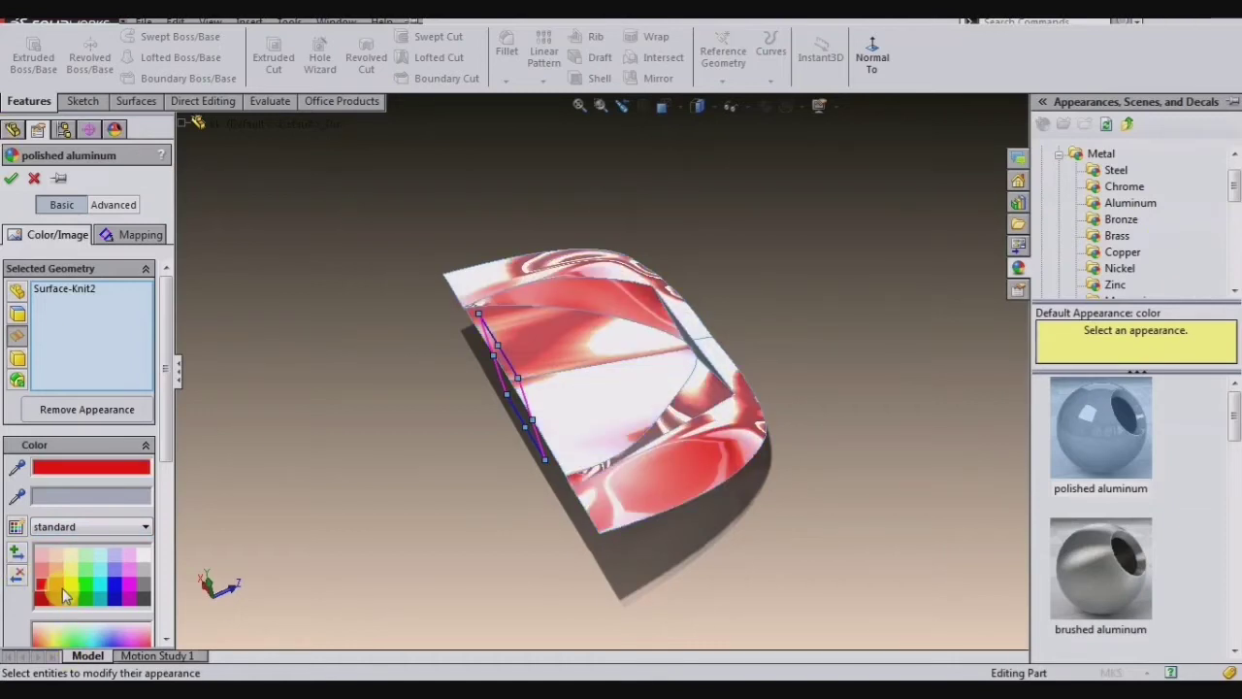
click(60, 588)
click(71, 588)
click(115, 591)
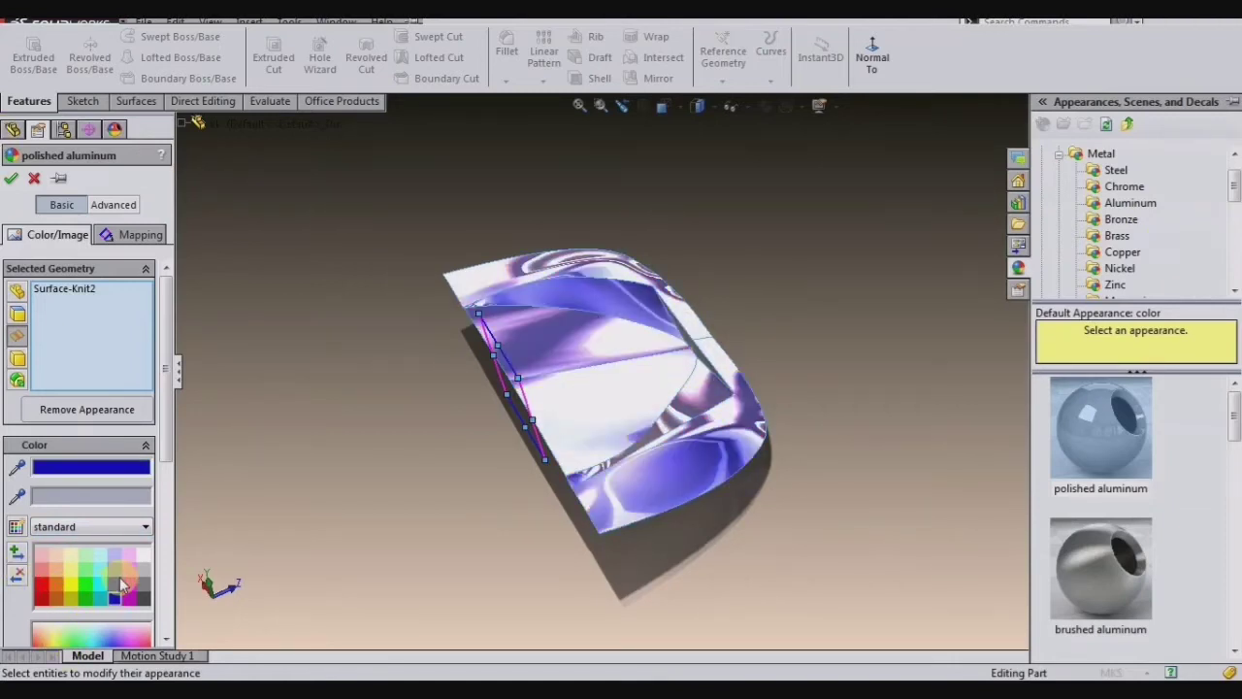
click(129, 586)
click(144, 594)
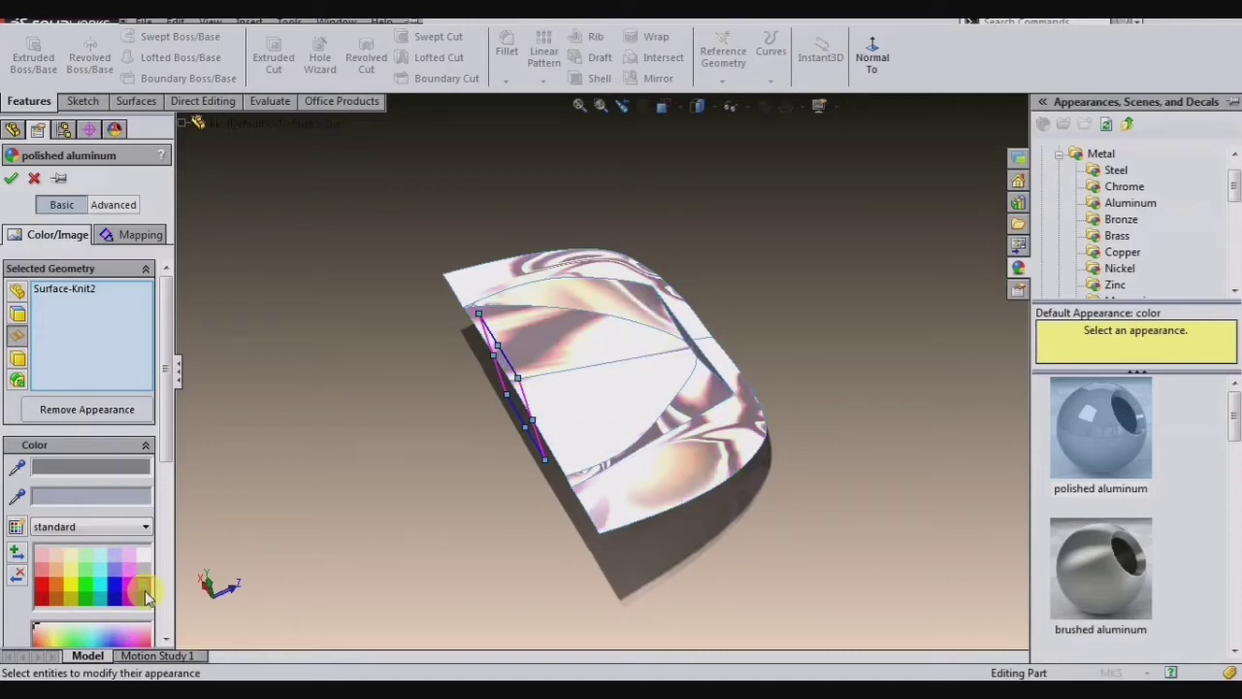
click(10, 180)
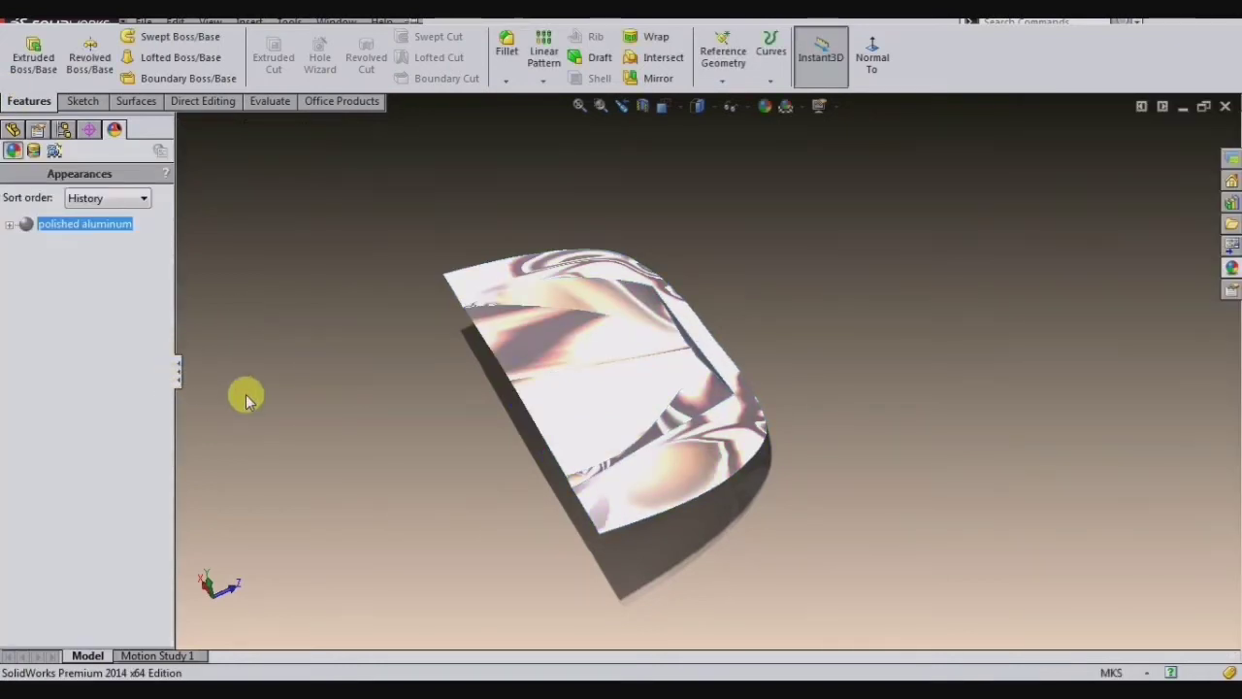
Collapse the appearances list and start an empty Sketch1 on the Front Plane of Part3.
click(178, 366)
mouse_move(512, 444)
middle_down()
mouse_move(582, 388)
mouse_move(595, 333)
mouse_move(567, 315)
mouse_move(496, 308)
mouse_move(480, 382)
mouse_move(535, 391)
middle_up()
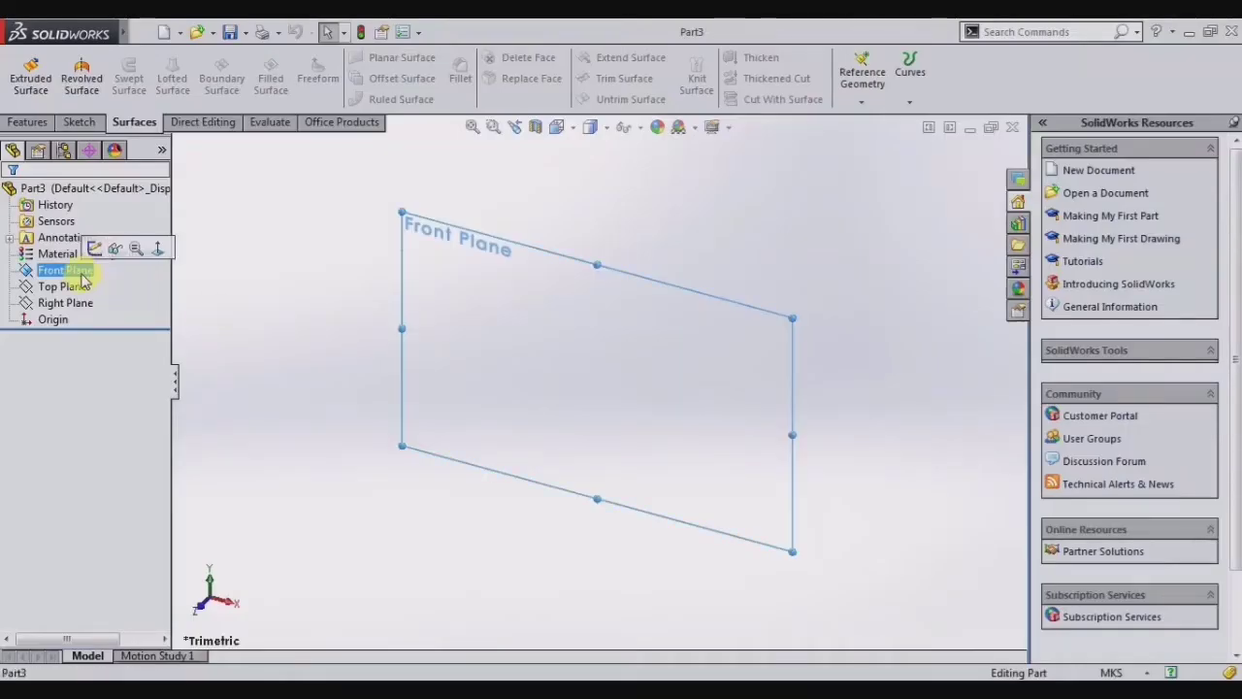
click(88, 268)
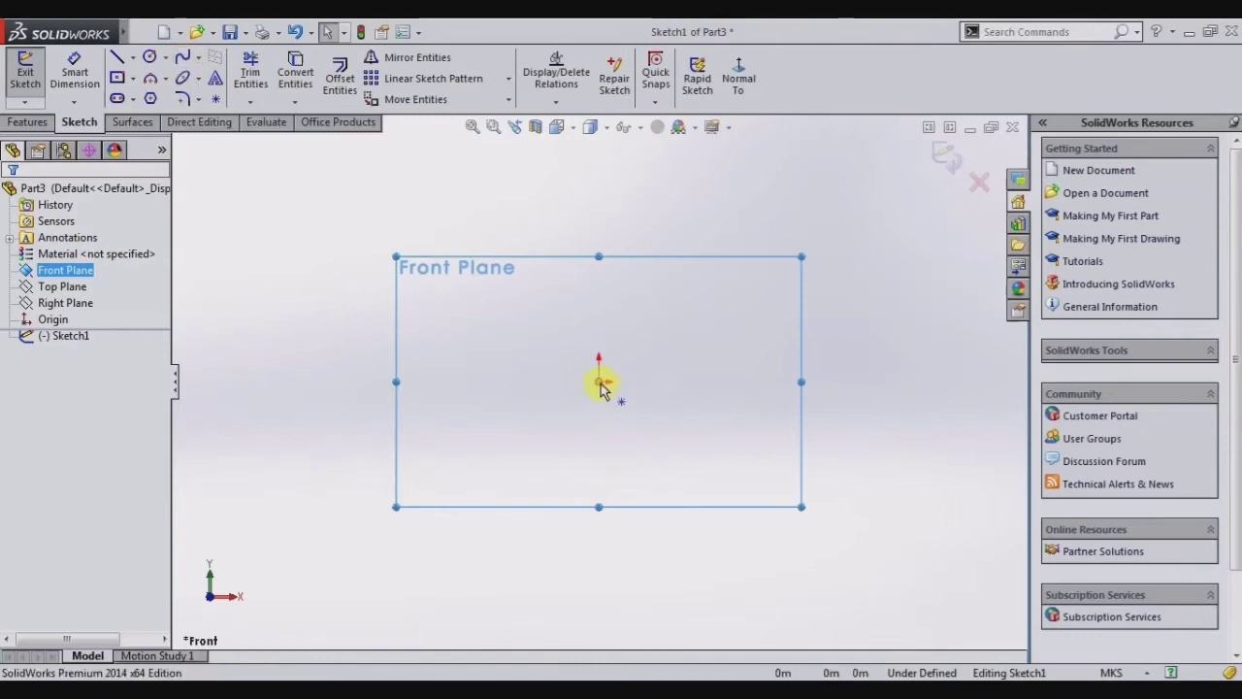
Draw a gently curving spline rightward from the origin and exit Sketch1.
click(185, 60)
click(598, 380)
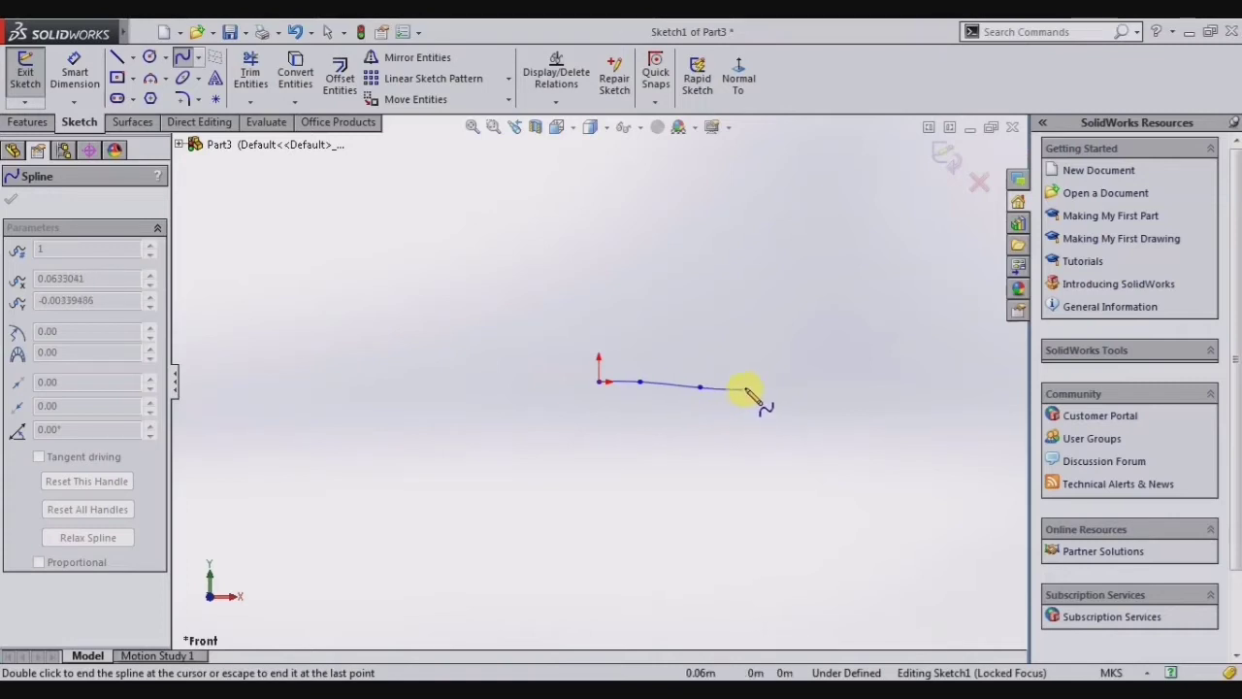
double_click(812, 398)
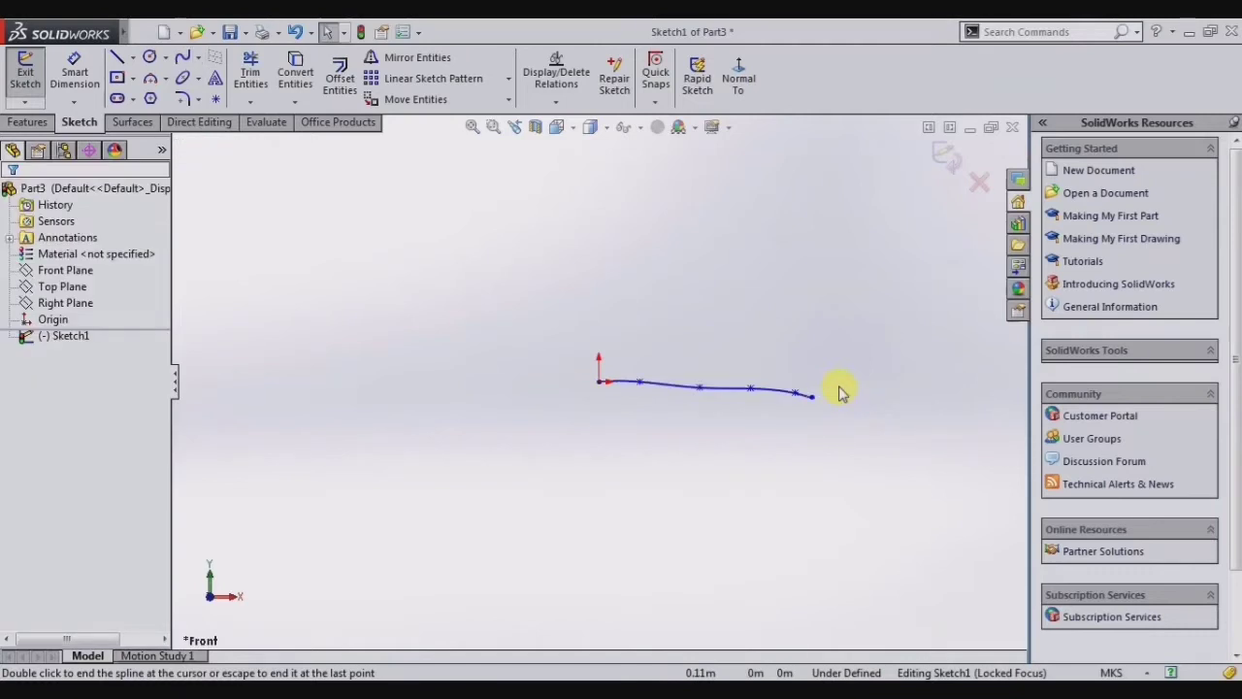
click(946, 160)
click(27, 121)
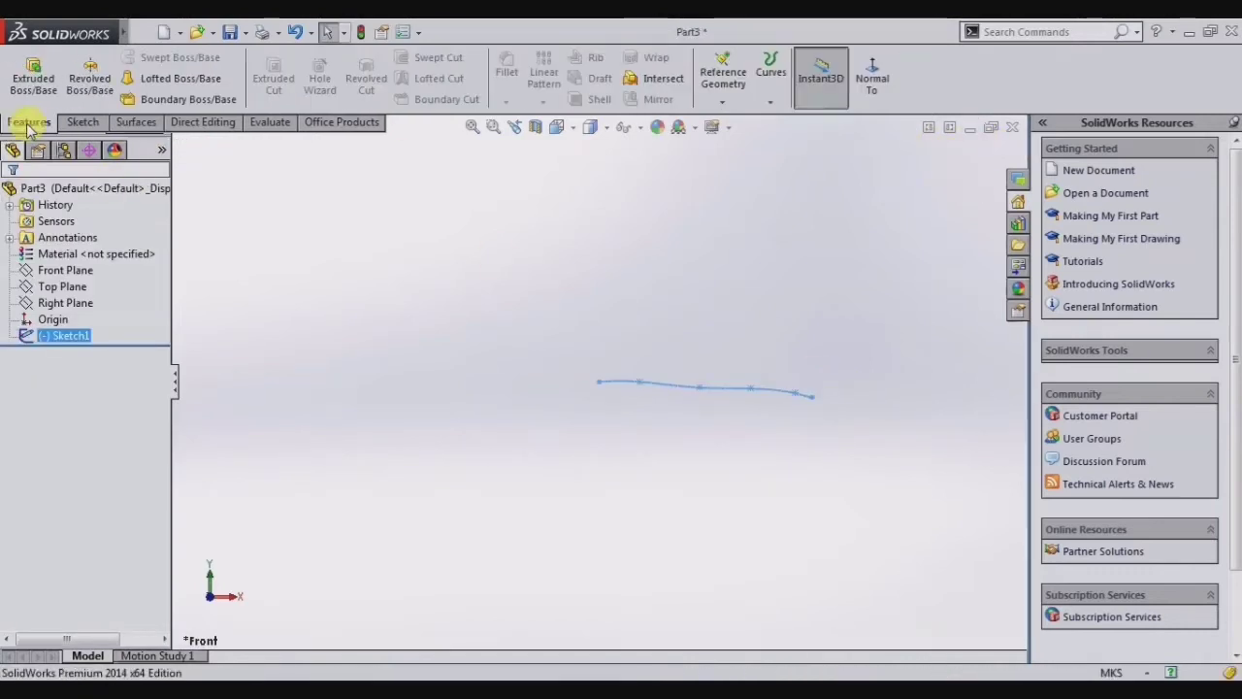
Create Plane1 offset 0.06 m from the Front Plane.
click(739, 119)
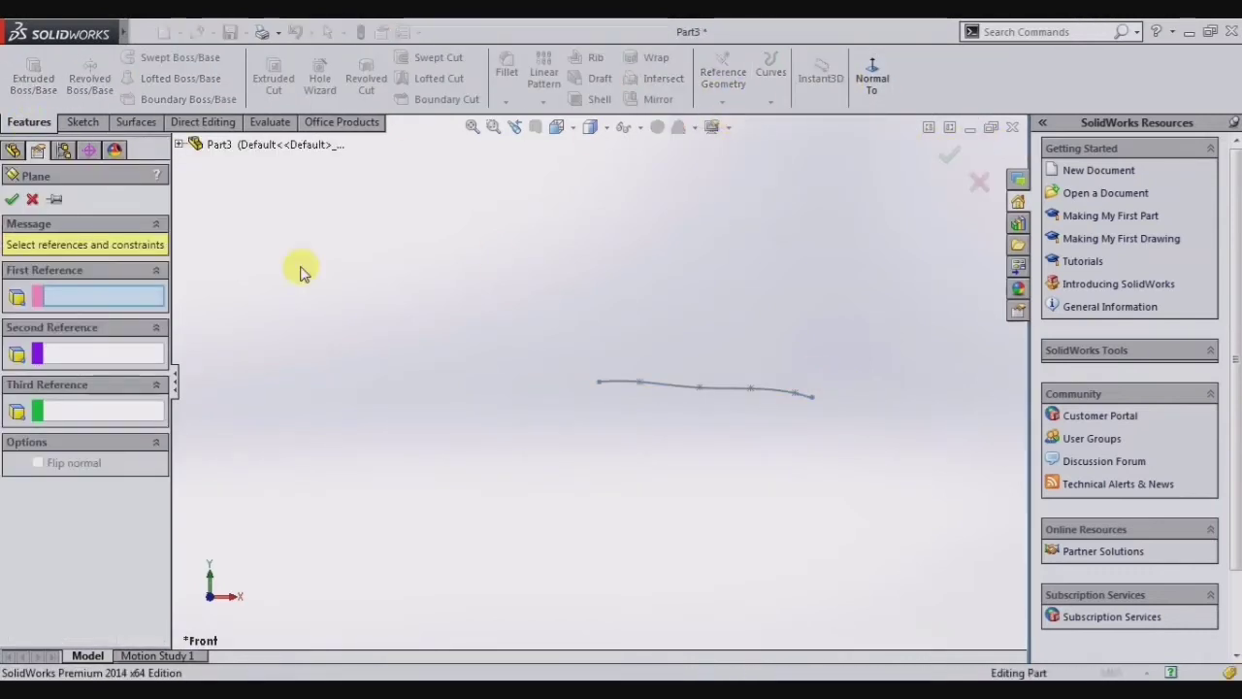
click(238, 227)
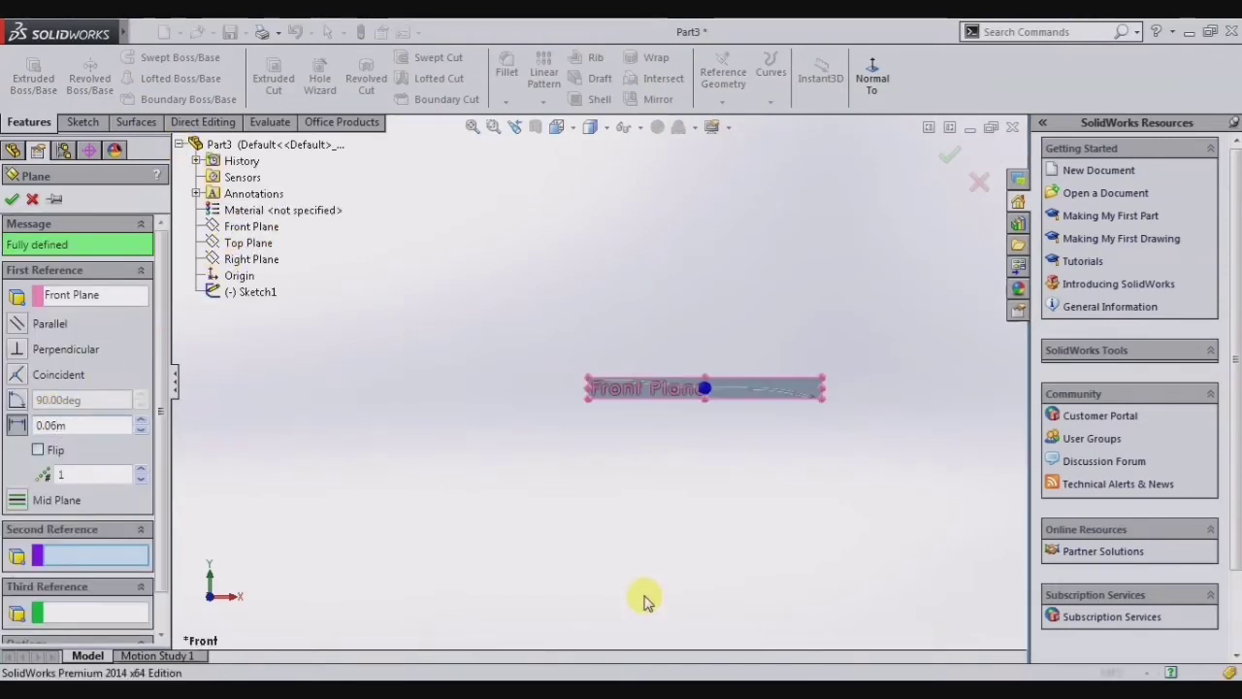
middle_drag(643, 596, 648, 600)
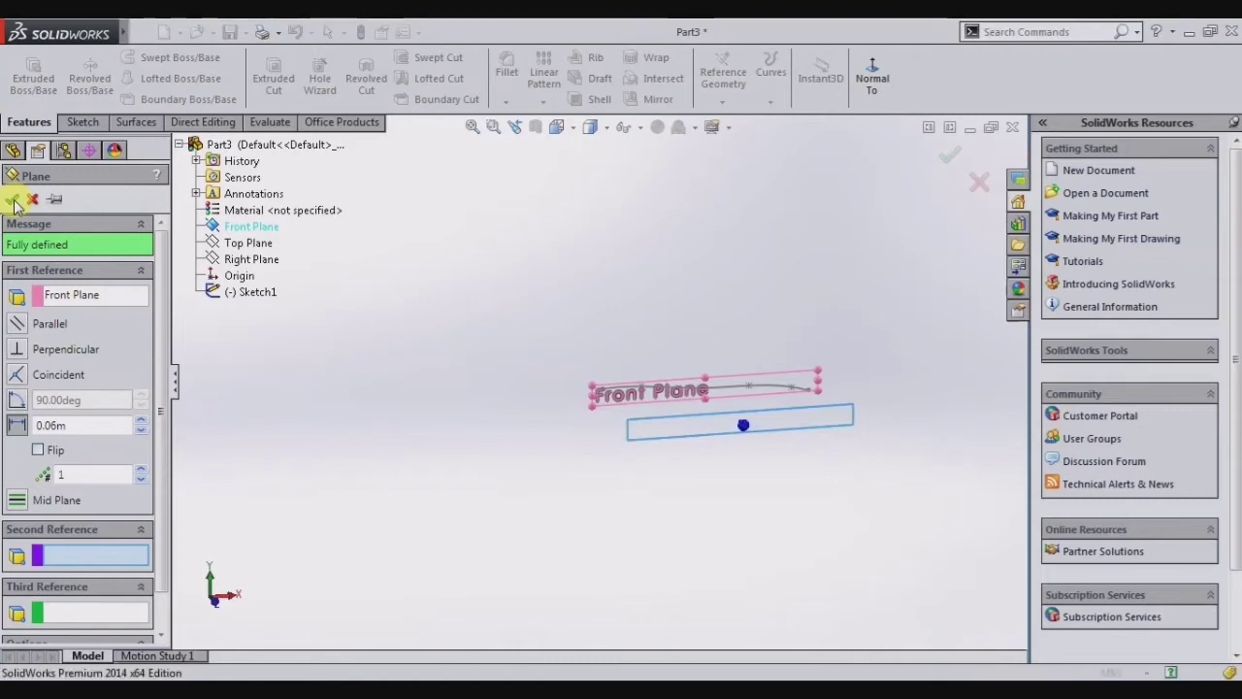
click(11, 199)
Start Sketch2 on Plane1 in Front view and draw a wavy four-point spline.
click(836, 361)
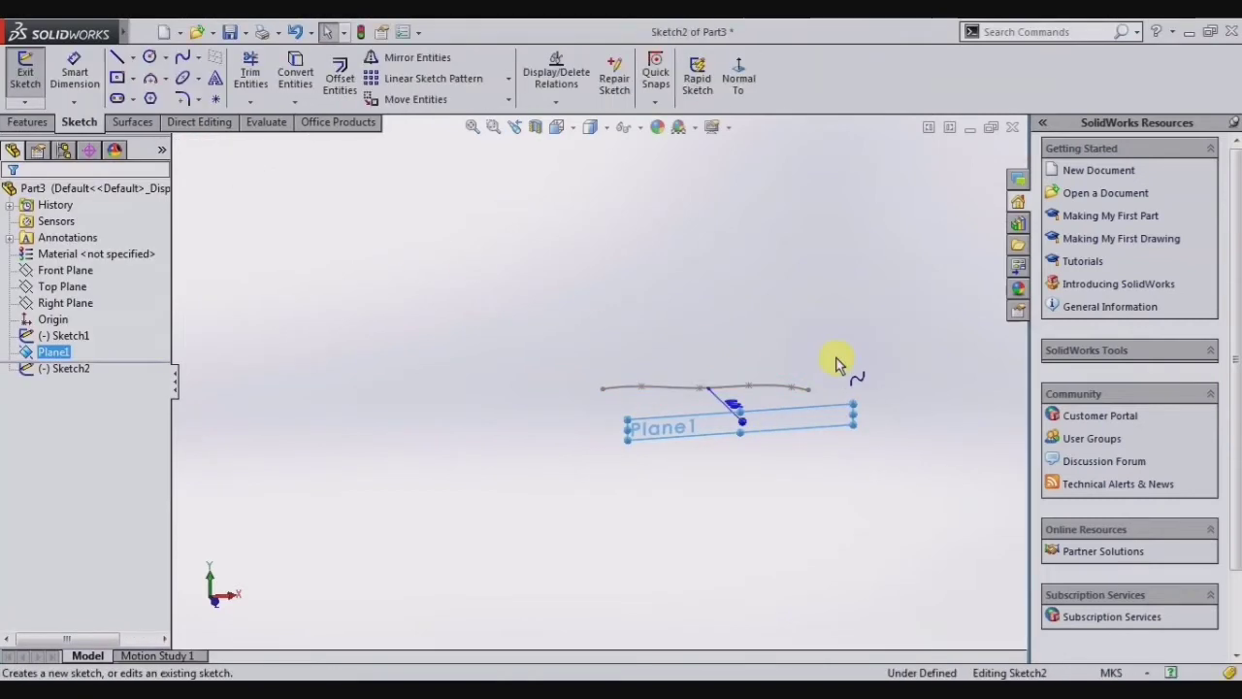
key(space)
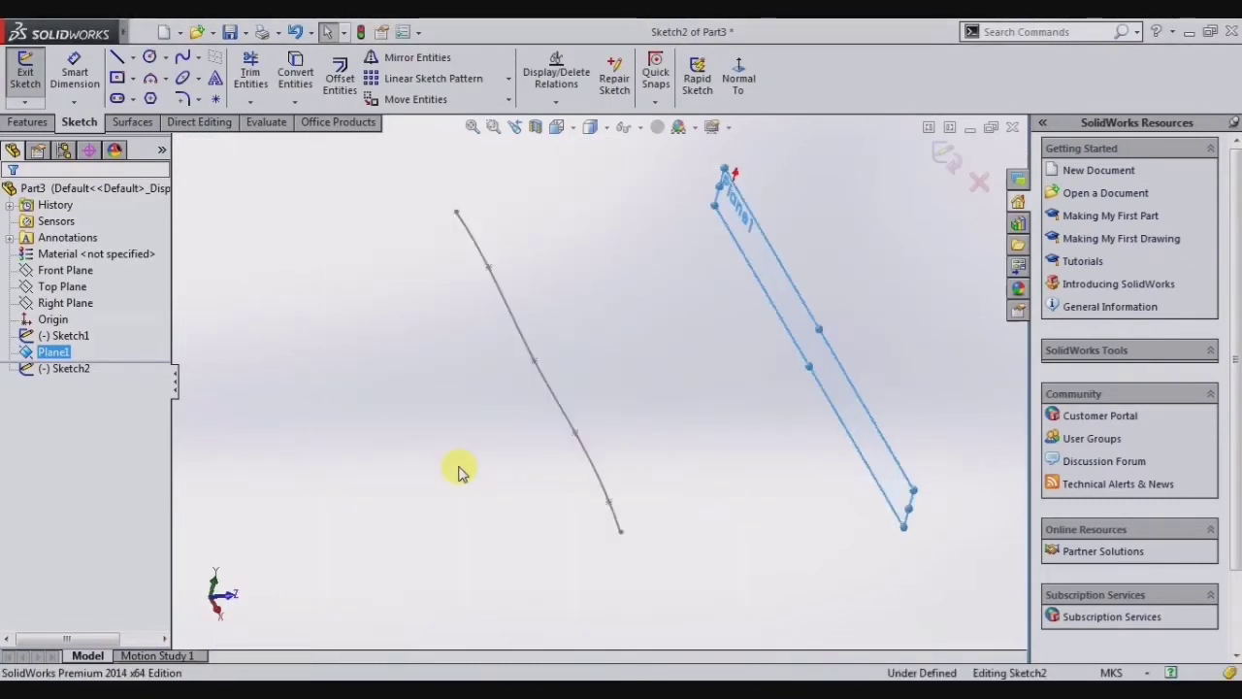
click(510, 366)
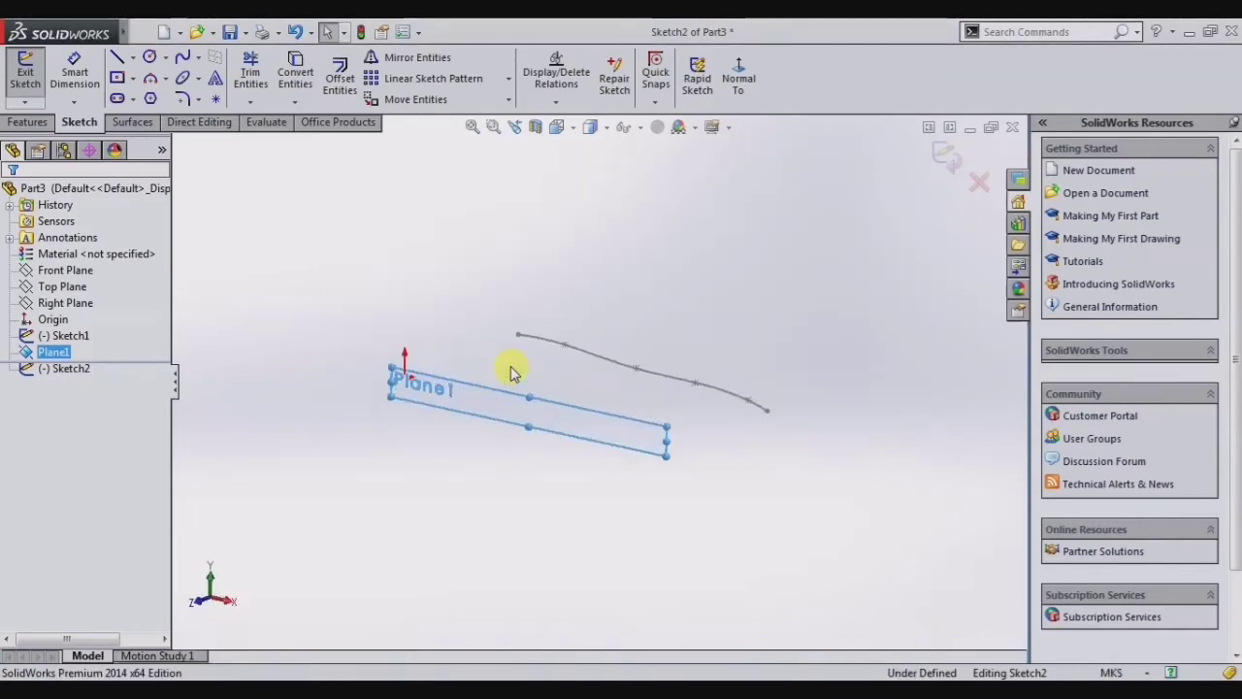
click(183, 58)
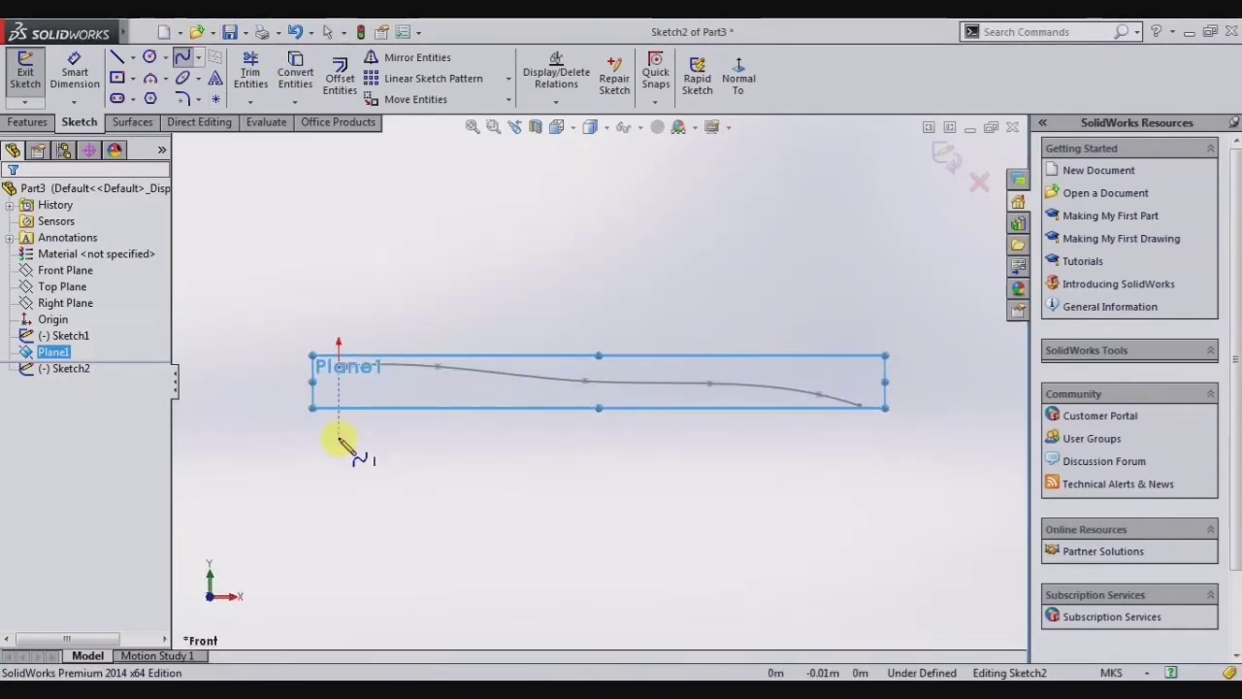
click(339, 437)
click(621, 435)
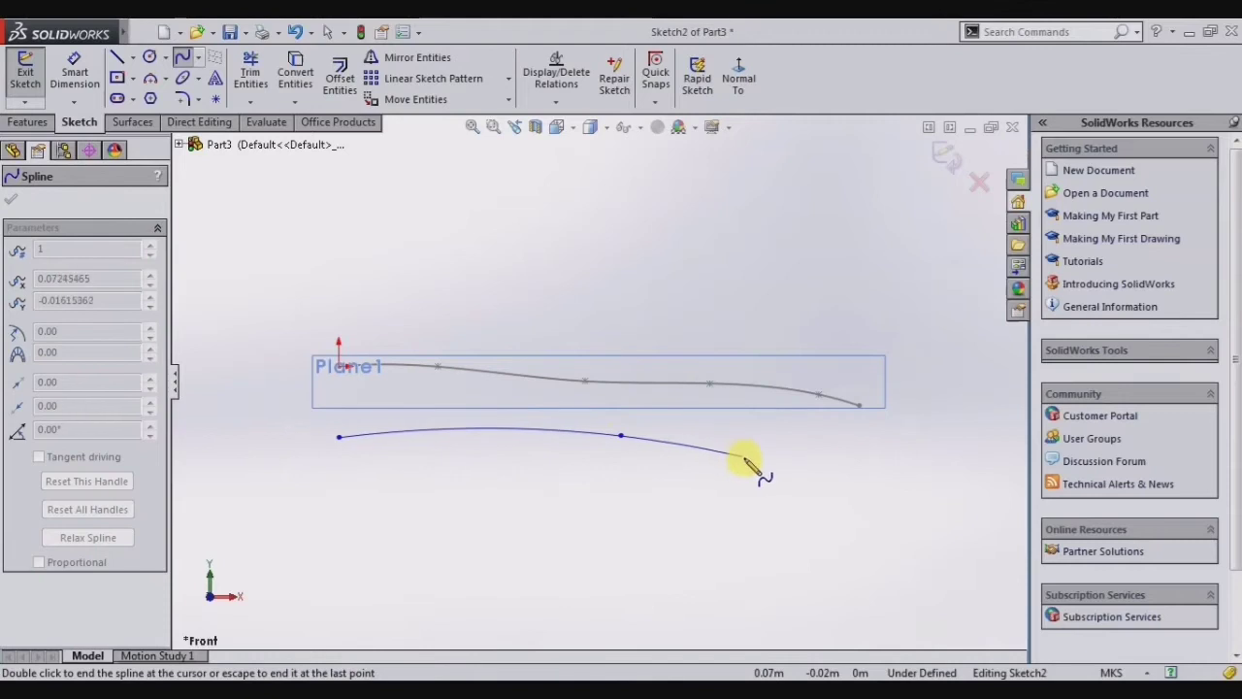
click(750, 452)
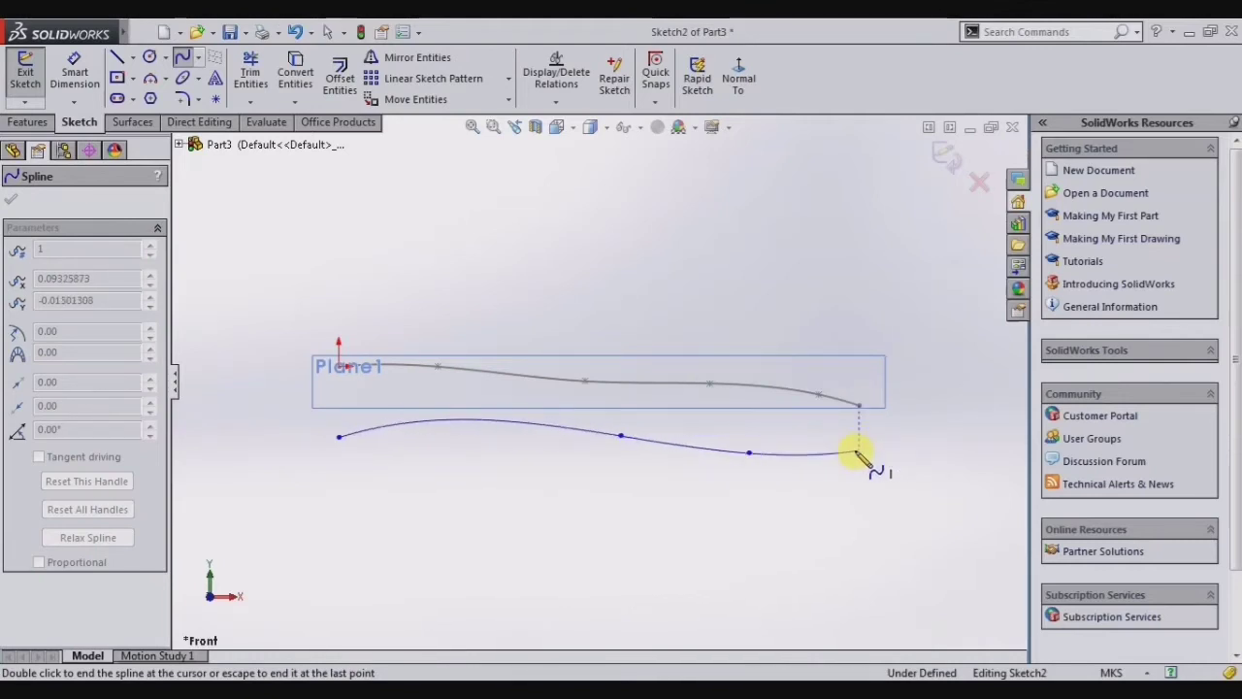
double_click(858, 450)
Make the second spline's start tangent horizontal and exit Sketch2.
click(339, 437)
click(416, 422)
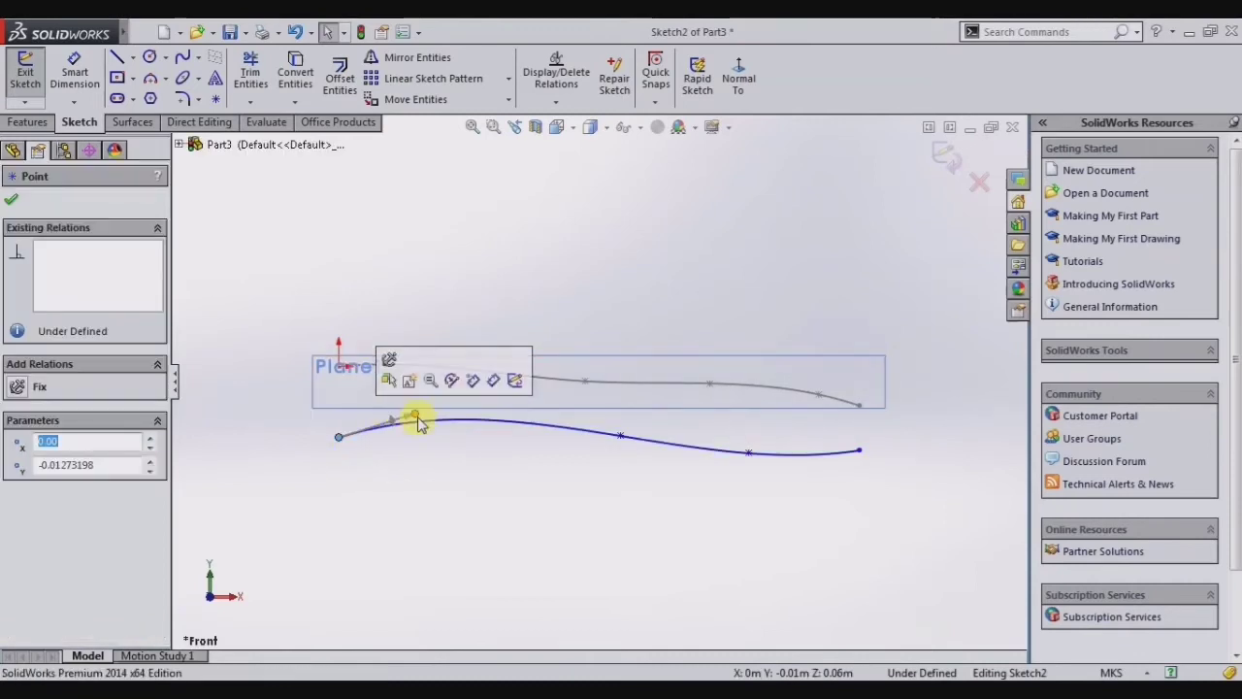
click(27, 388)
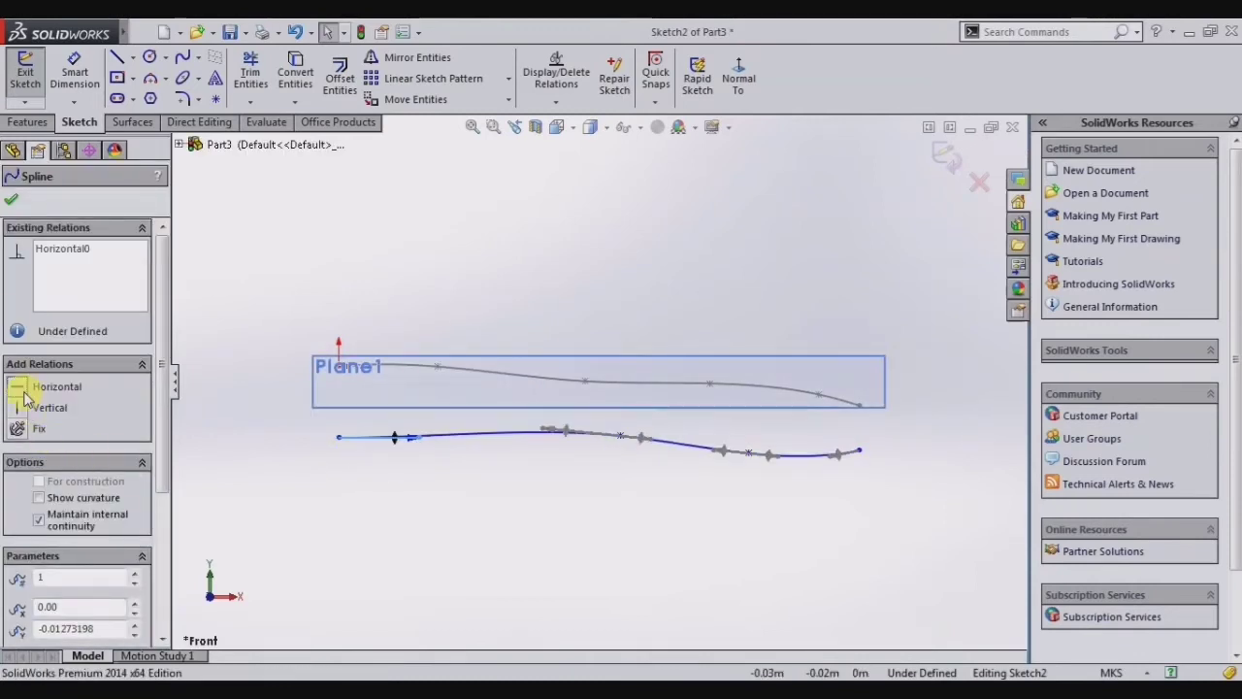
click(12, 202)
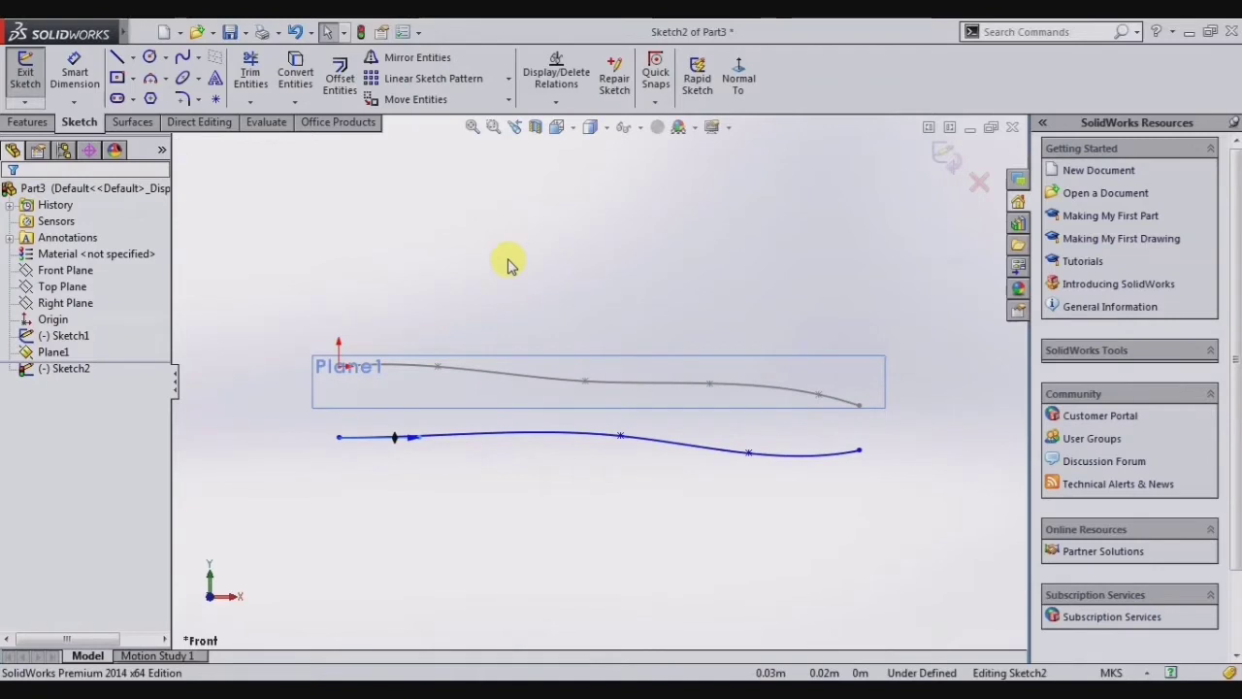
click(946, 157)
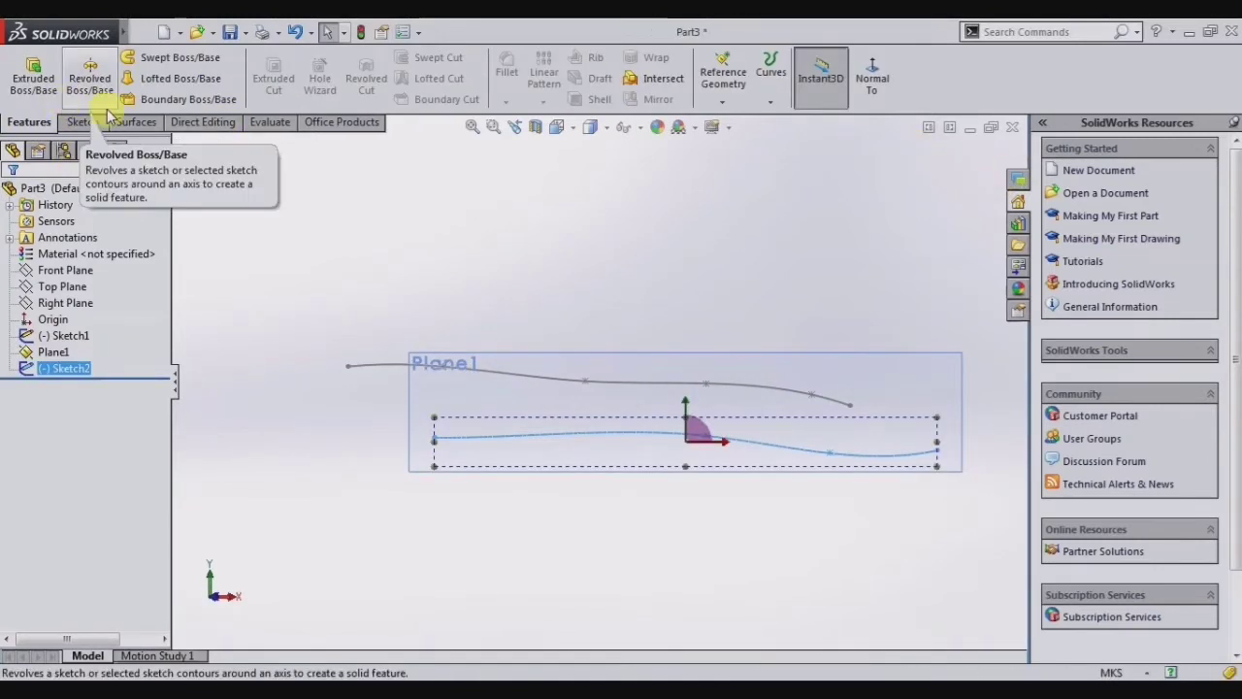
Create Plane2 offset 0.01 m from Plane1 and select it for sketching.
click(723, 82)
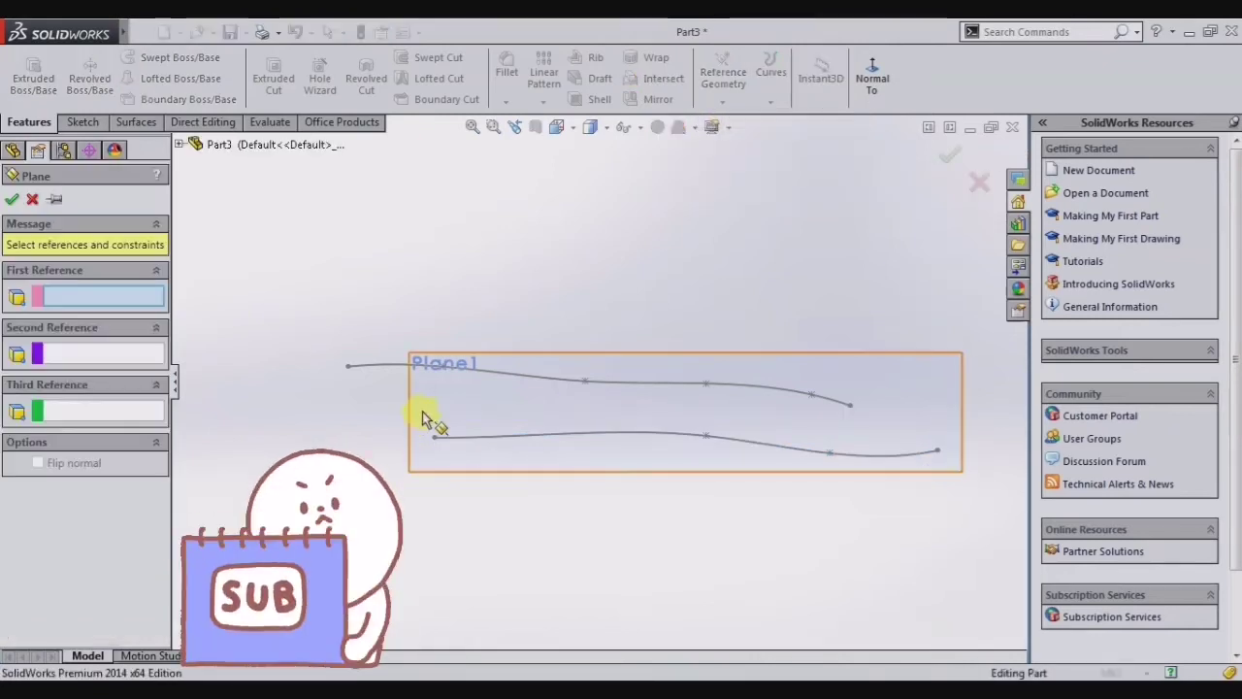
click(427, 413)
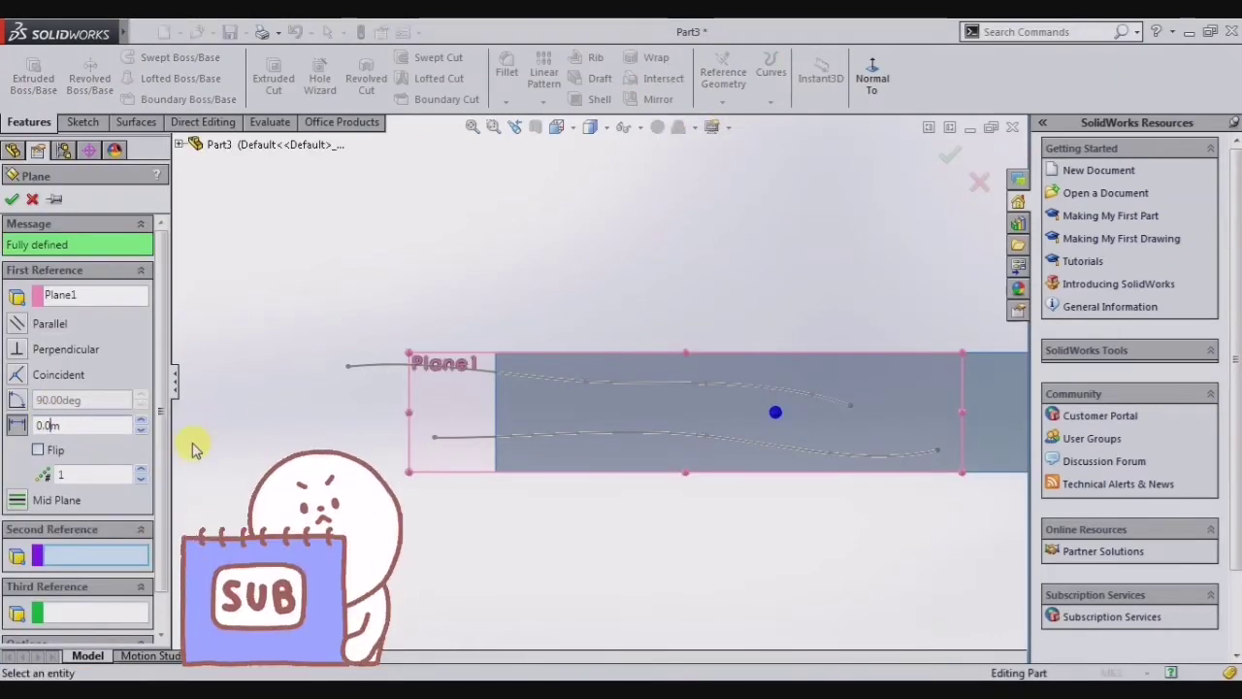
text(1)
middle_drag(194, 444, 205, 454)
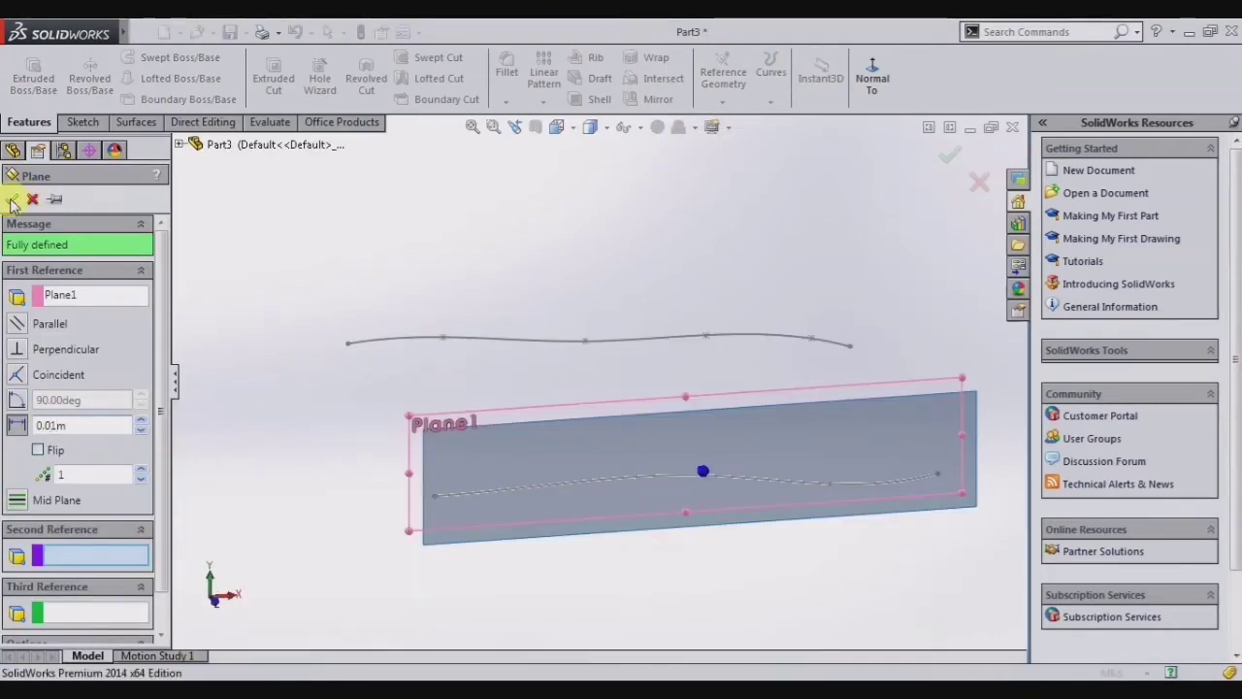
click(12, 199)
click(456, 500)
Start Sketch3 on Plane2 in Front view and draw a wavy spline below the others.
click(493, 481)
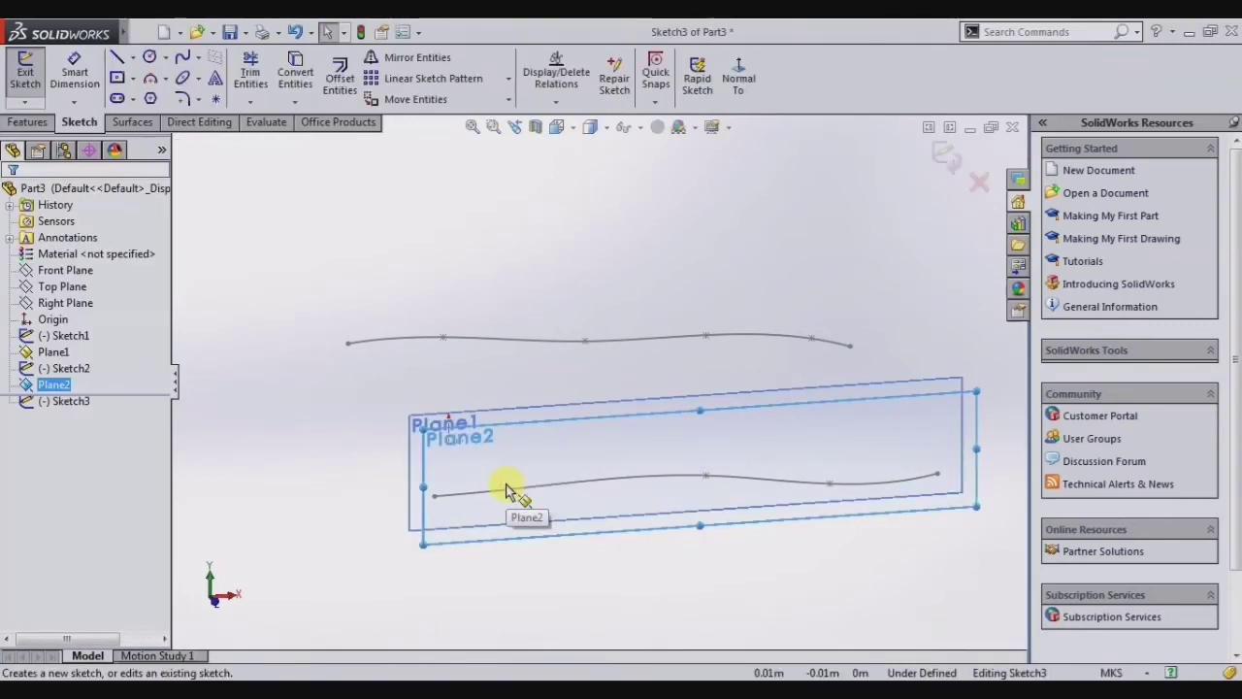
key(space)
click(512, 404)
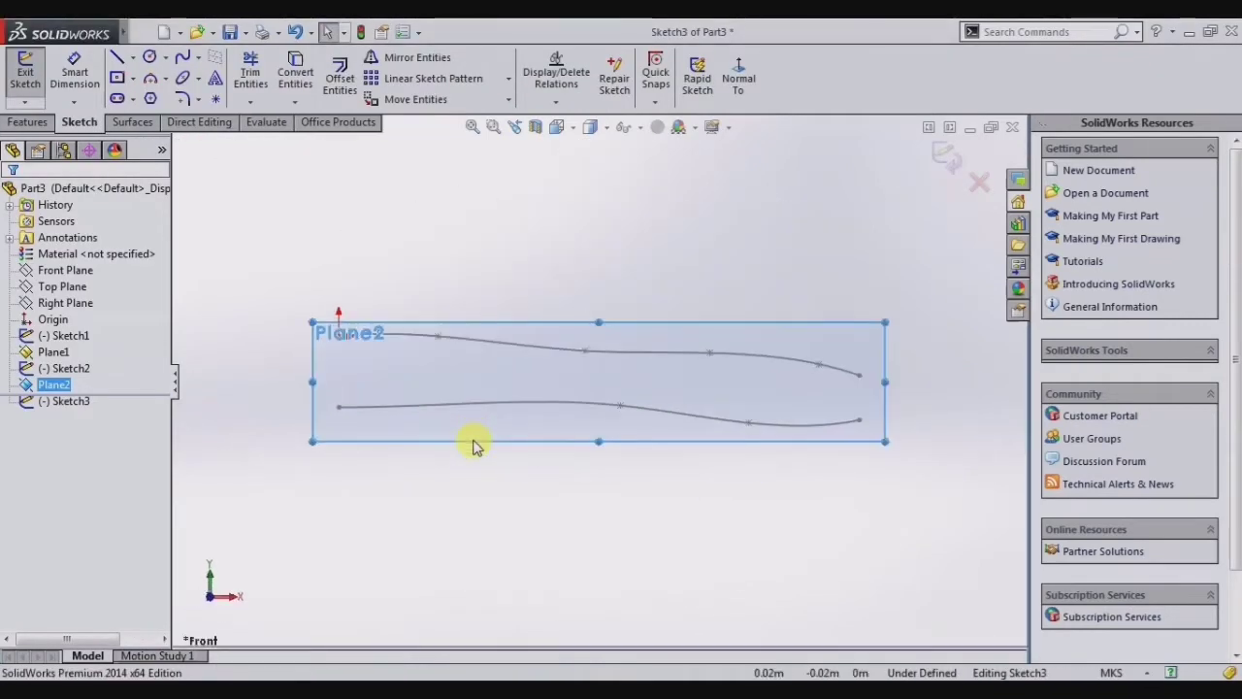
click(180, 59)
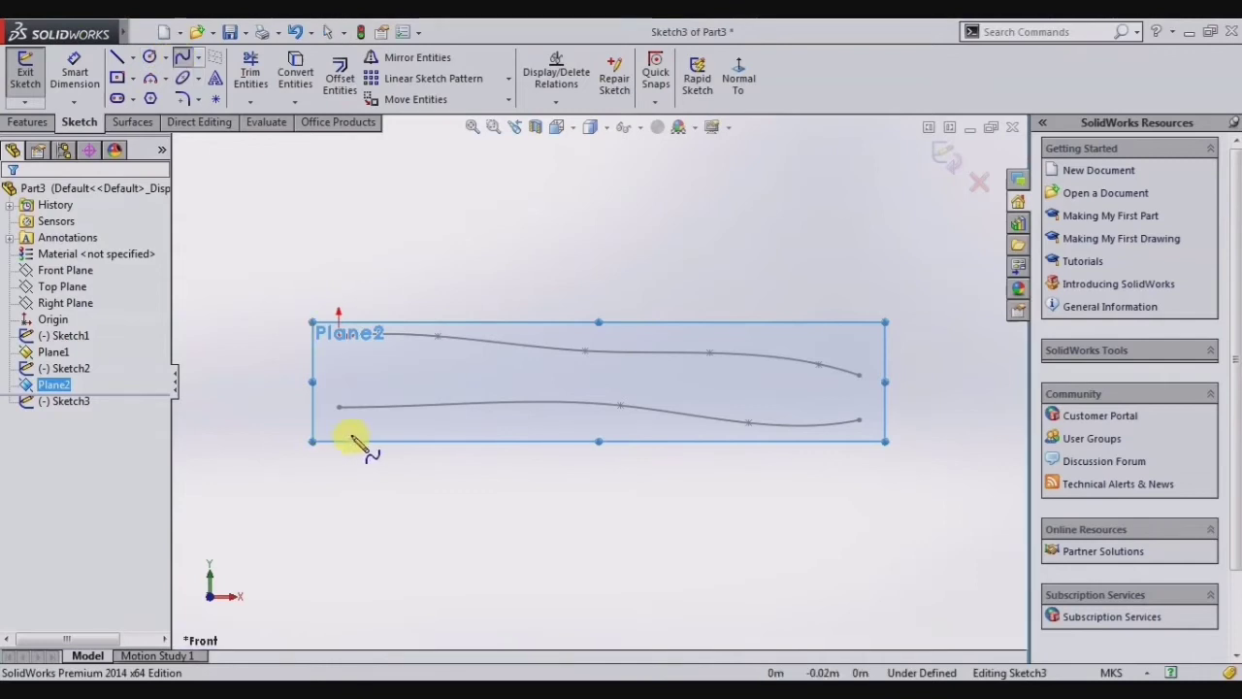
click(339, 425)
click(459, 425)
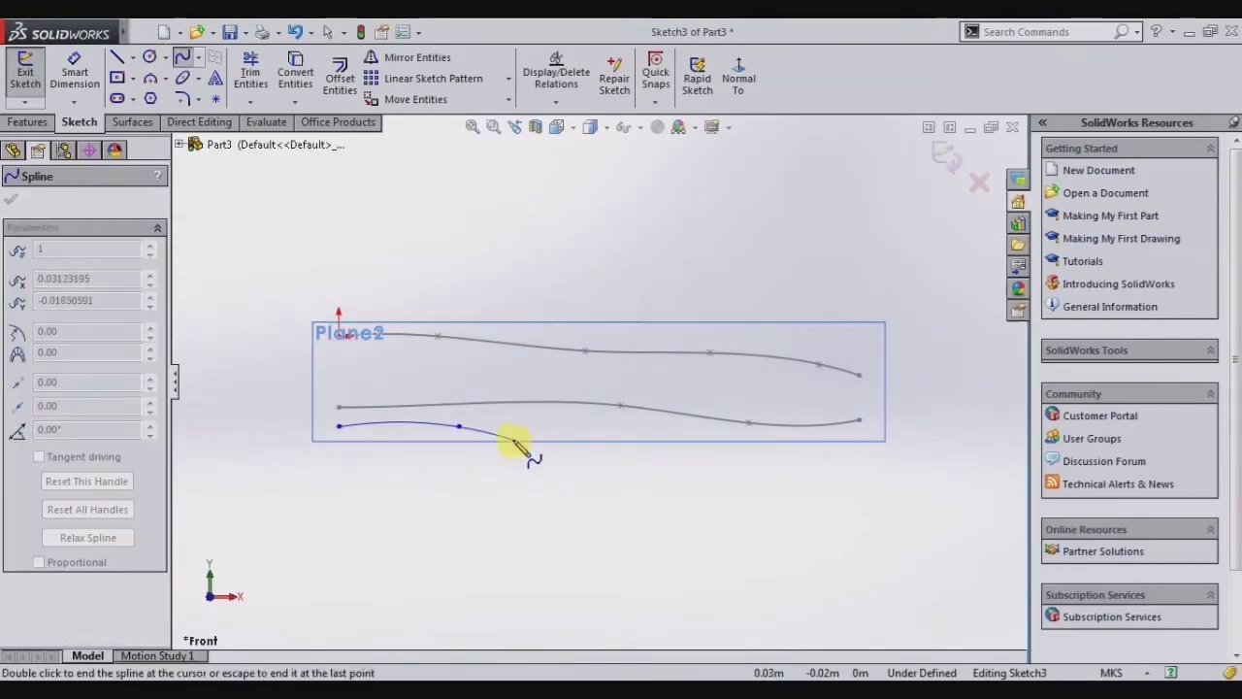
click(562, 436)
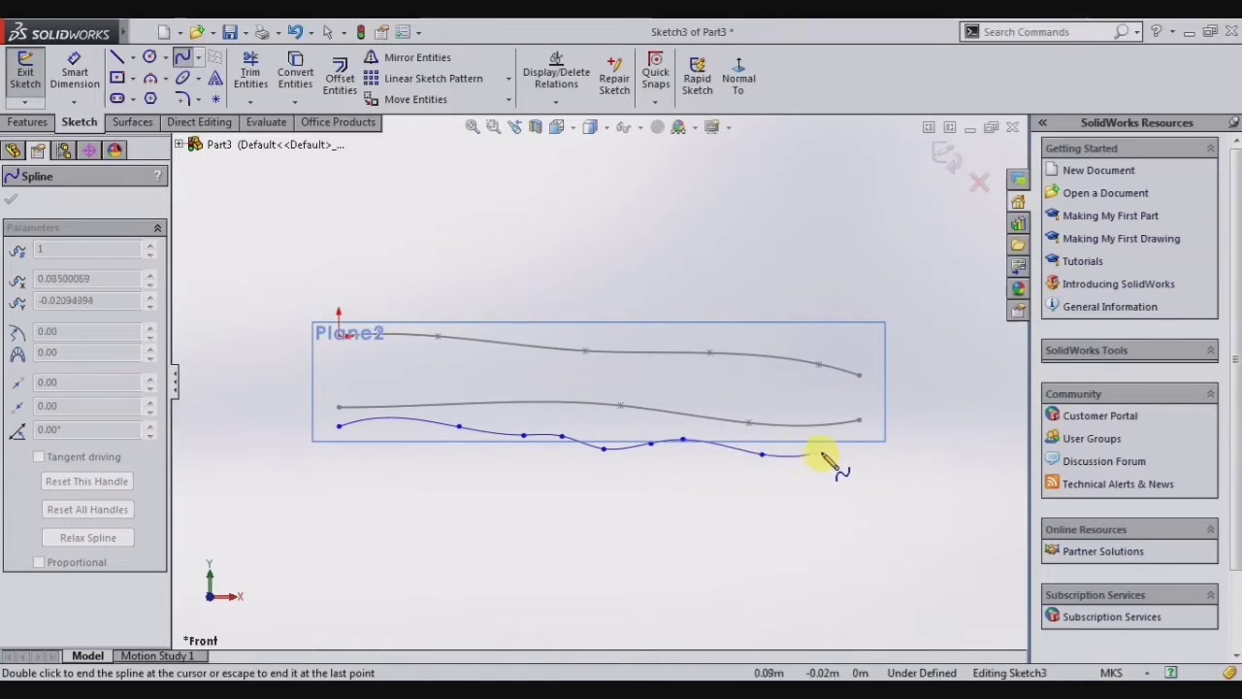
double_click(858, 447)
Drag a point near the third curve's right end to reshape it.
click(762, 455)
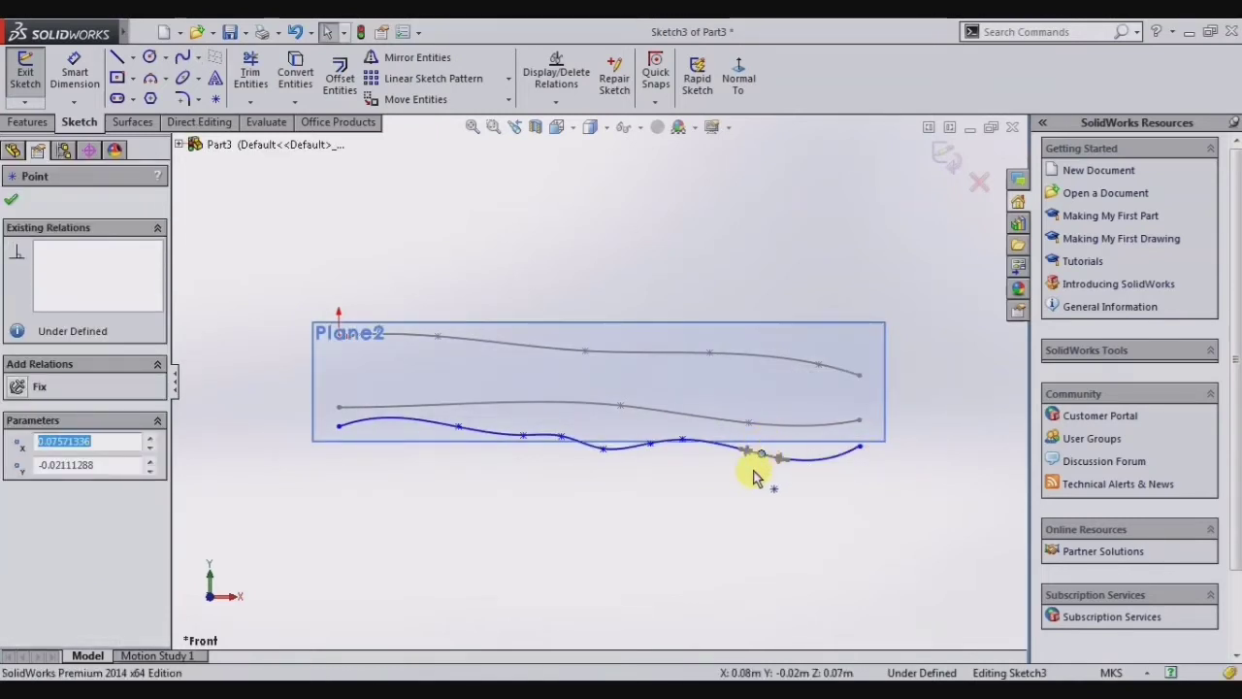
click(763, 460)
drag(761, 453, 782, 445)
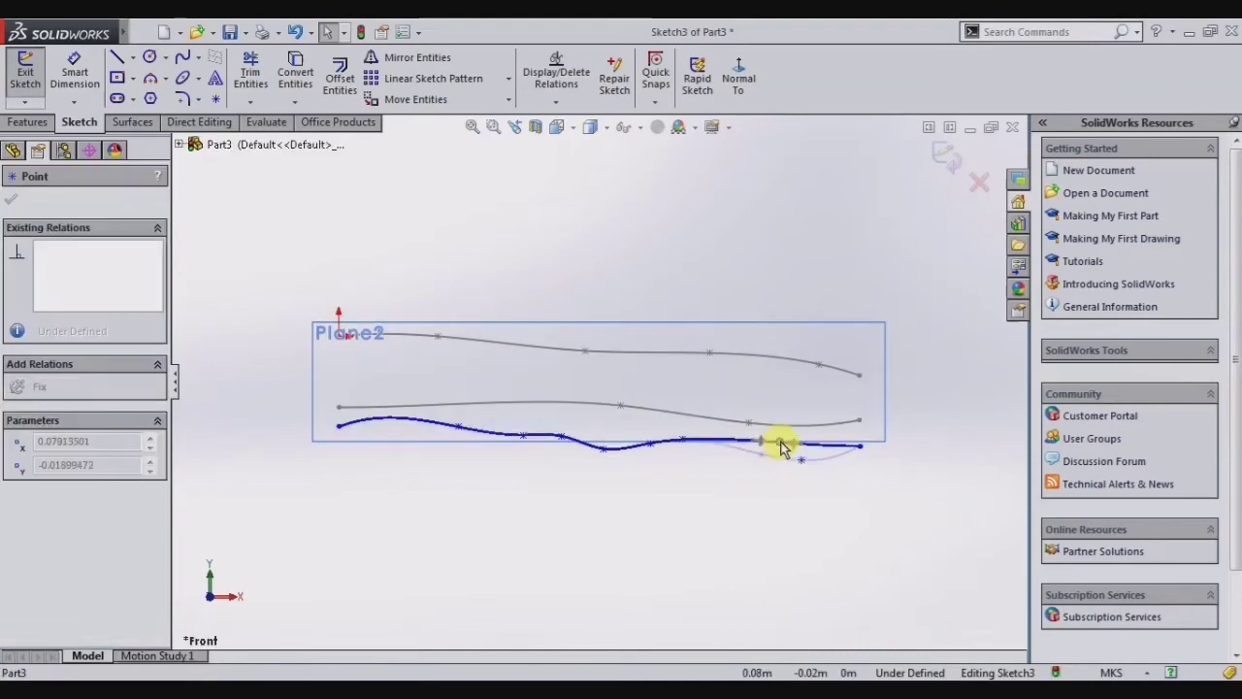
click(631, 554)
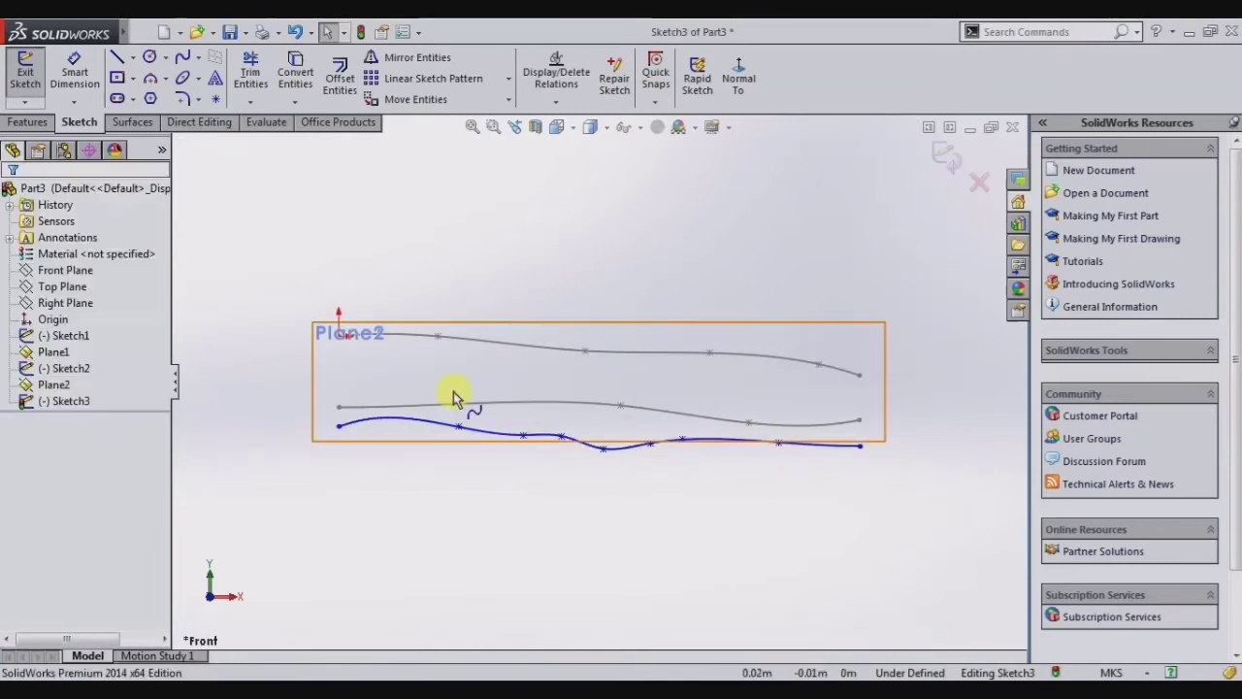
Make the third curve's left-end tangent horizontal.
click(340, 425)
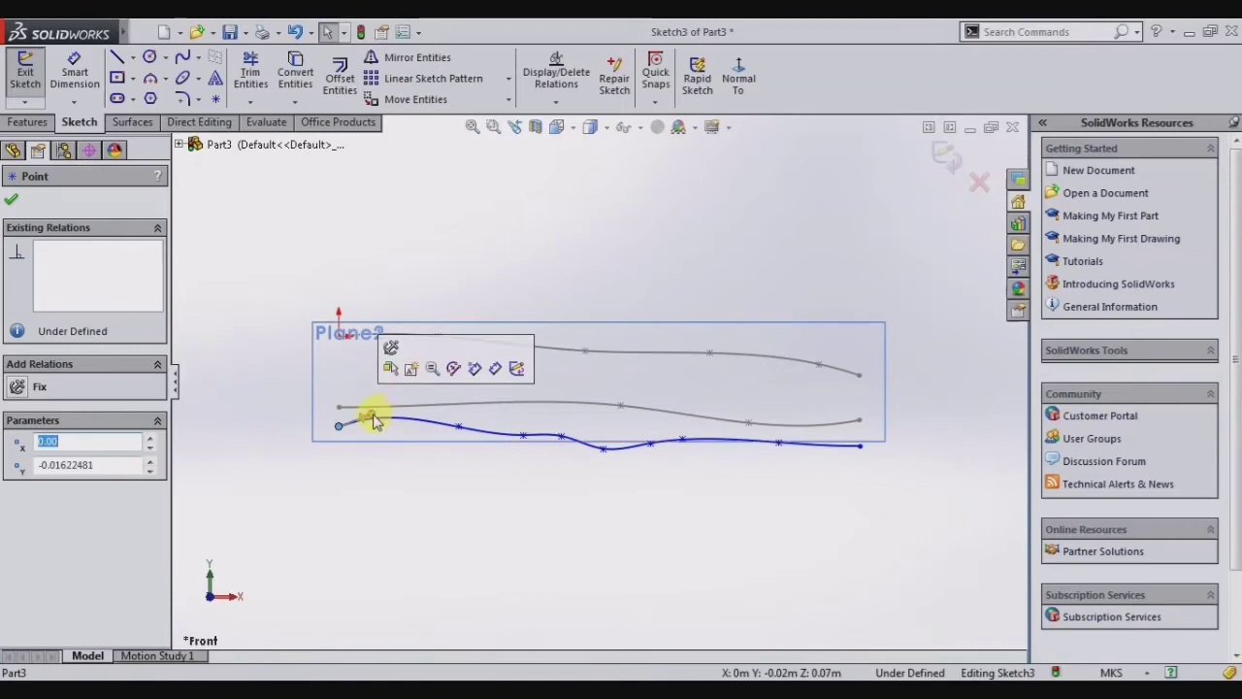
click(372, 418)
click(15, 393)
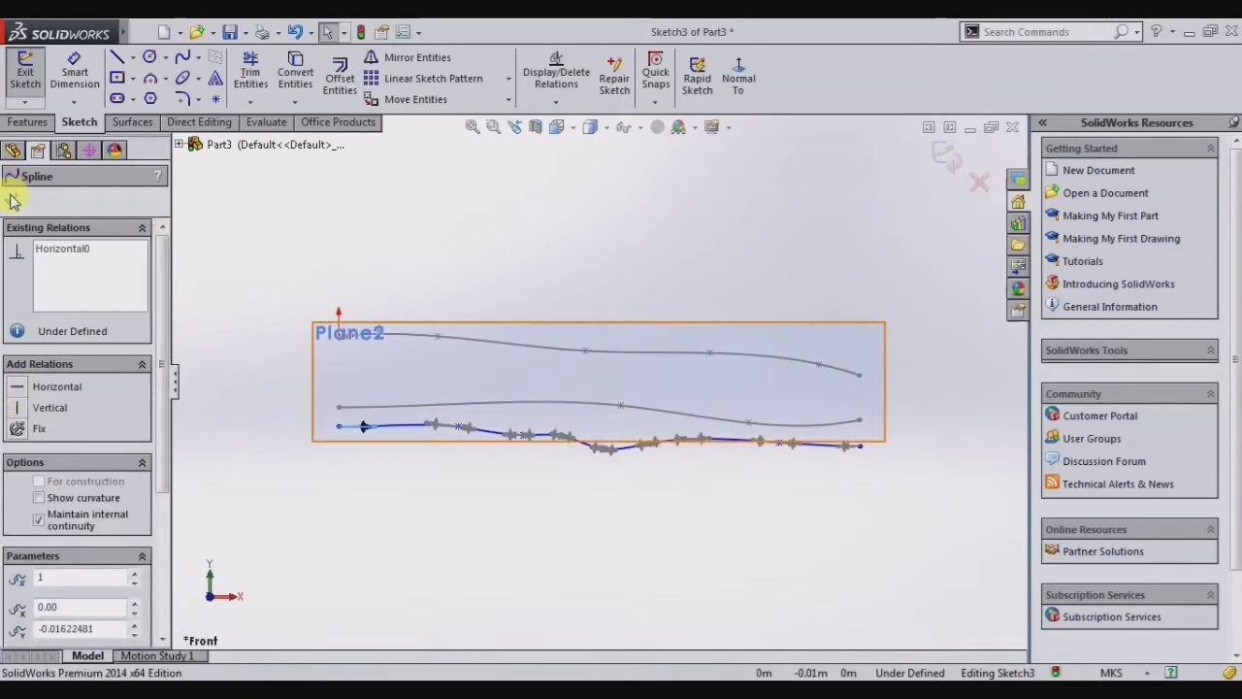
key(Escape)
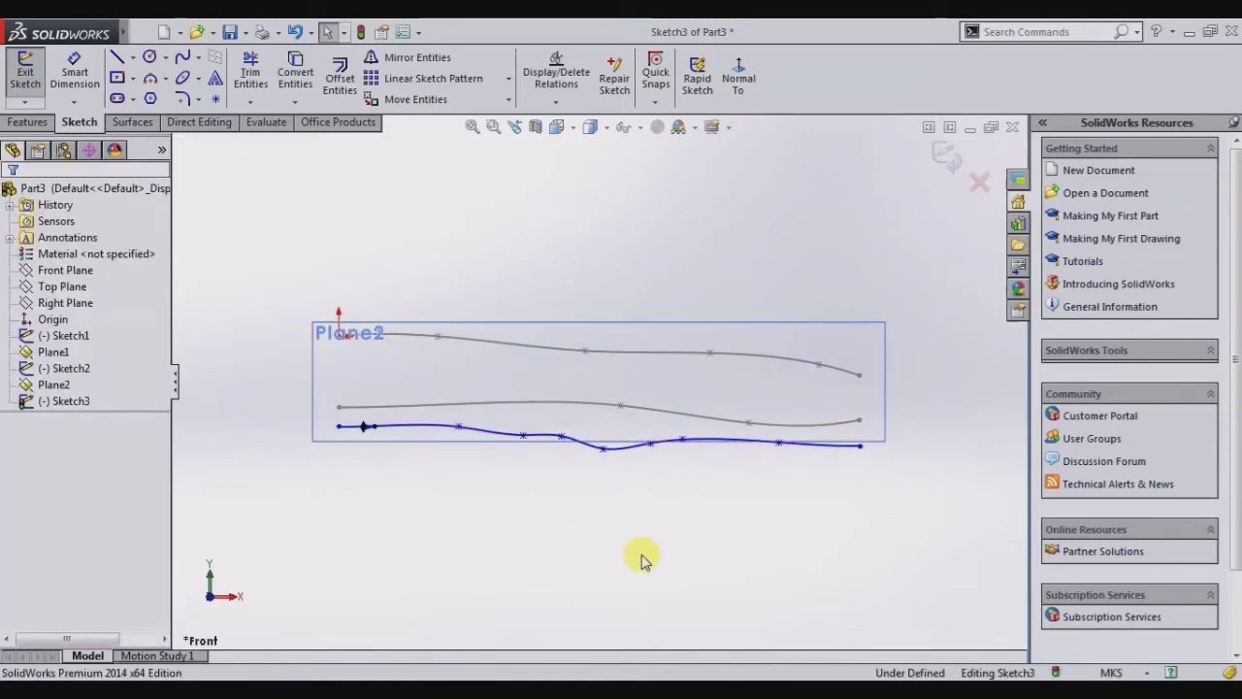
key(ctrl+7)
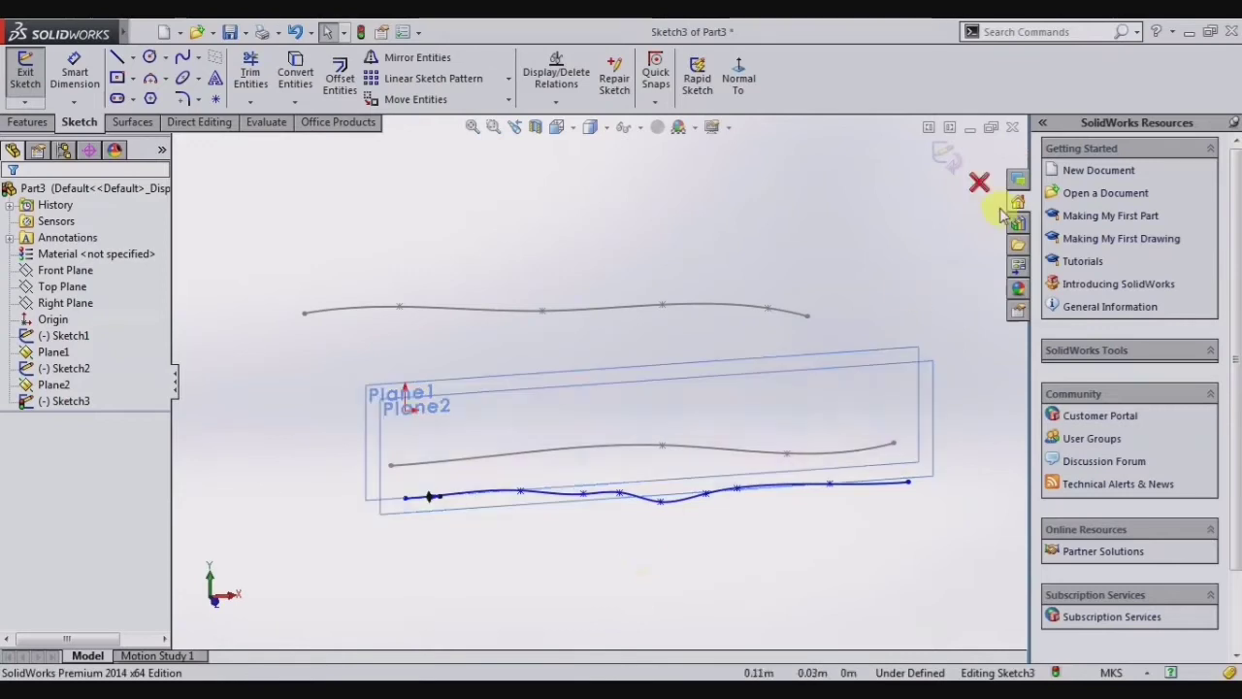
Exit Sketch3, then drag the middle point of Sketch1's spline into a deeper wave.
click(939, 153)
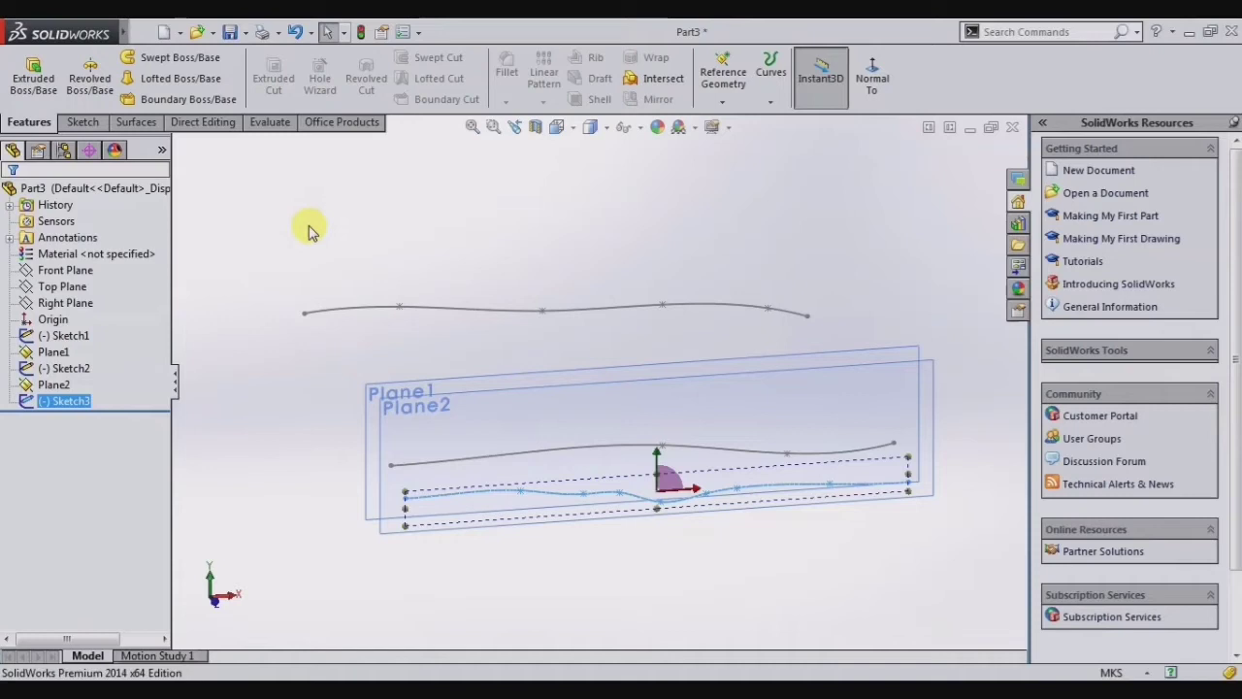
key(Escape)
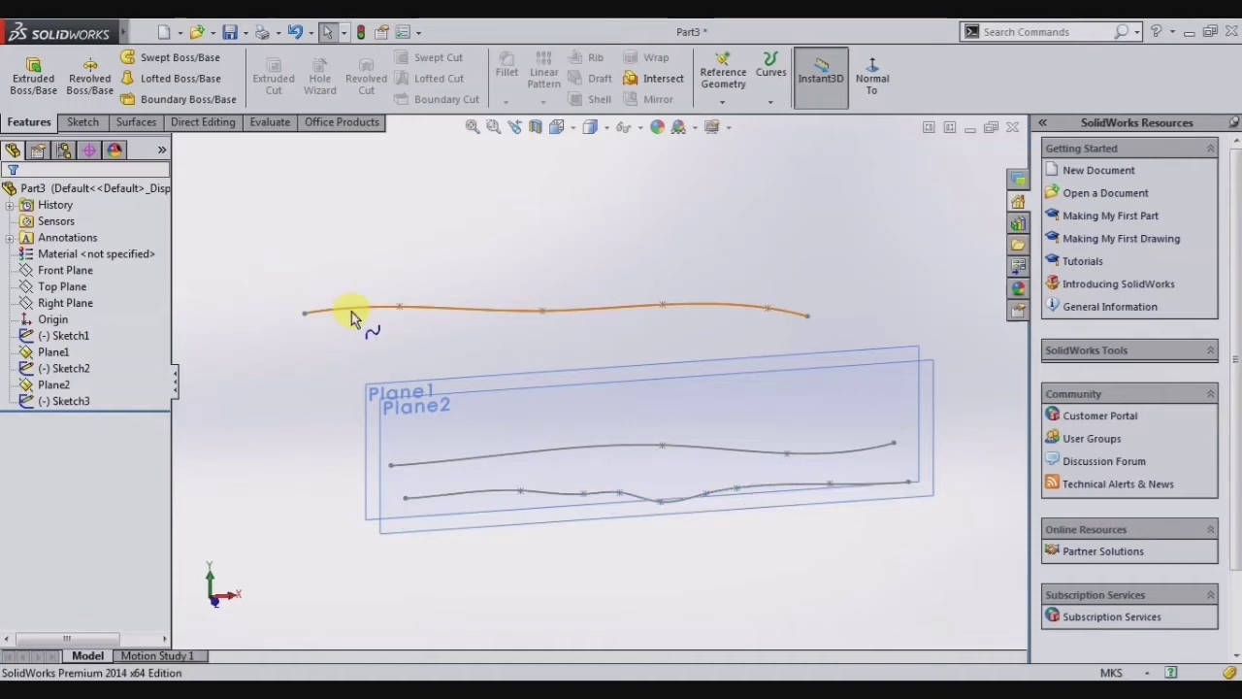
click(351, 312)
click(400, 236)
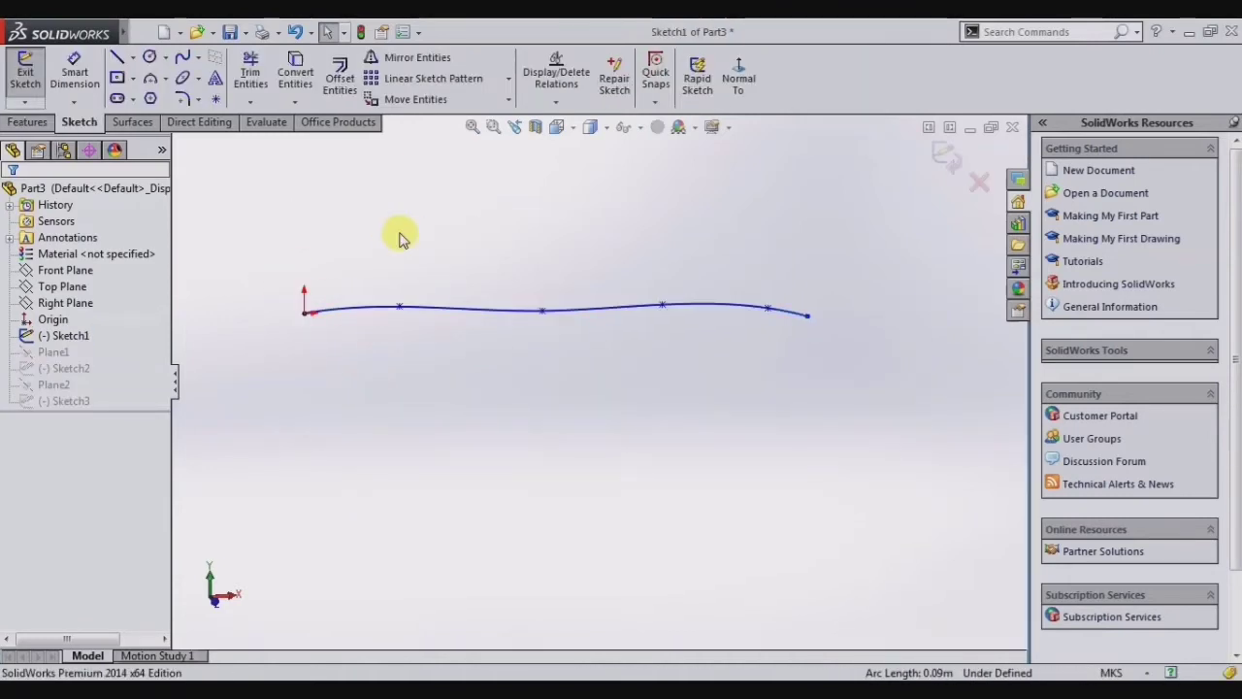
click(740, 70)
mouse_move(582, 385)
mouse_down()
mouse_move(675, 369)
mouse_move(655, 376)
mouse_up()
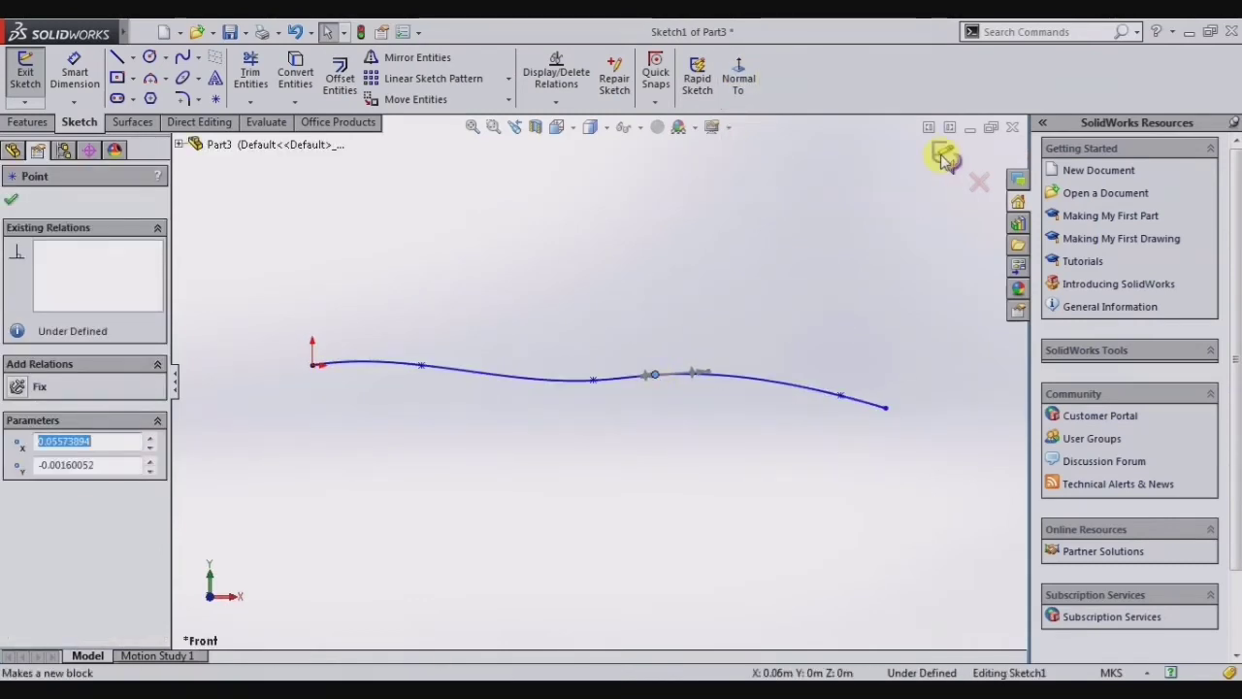
click(943, 157)
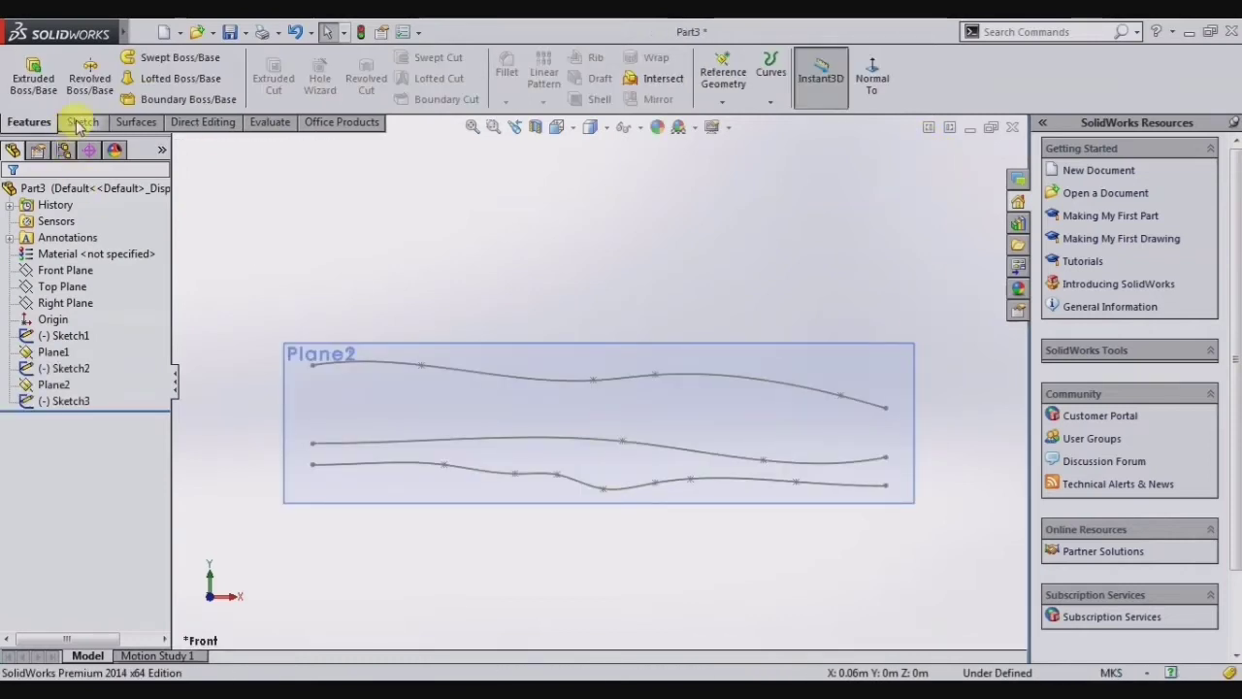
Create a boundary surface through Sketch1, Sketch2 and Sketch3.
click(145, 123)
click(221, 73)
click(496, 374)
click(503, 436)
click(491, 479)
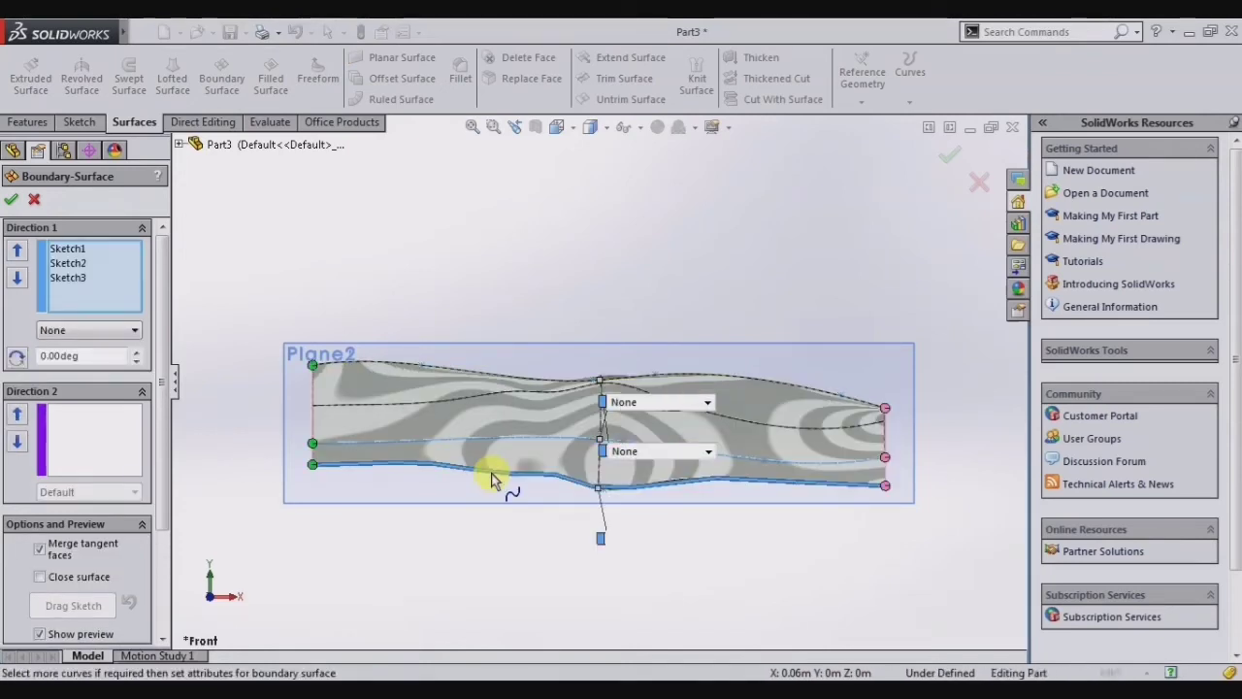
key(Up)
key(Left)
key(Left)
key(Left)
key(Up)
key(Up)
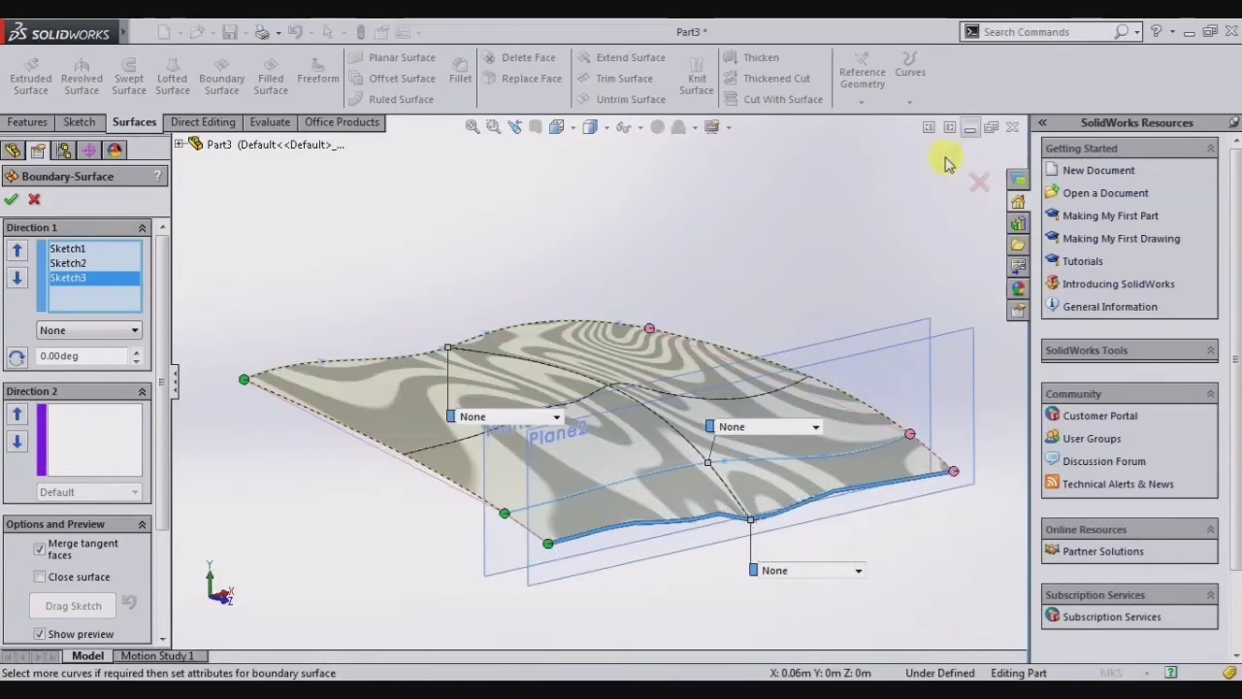
click(950, 152)
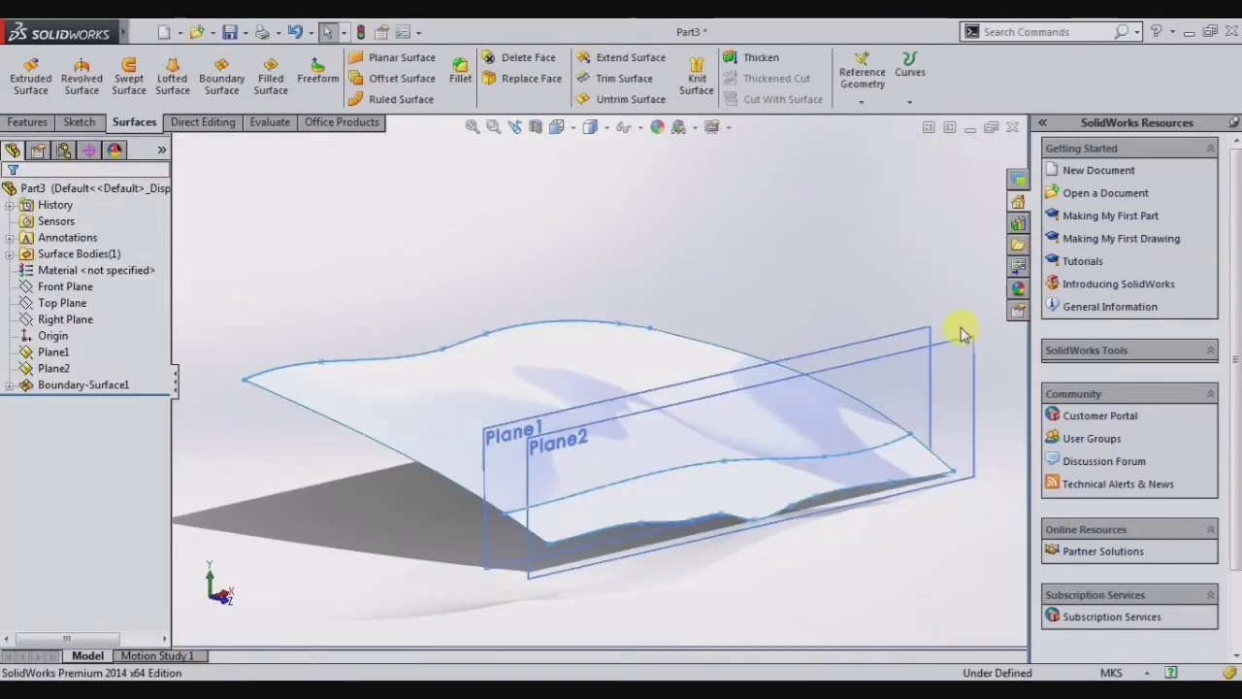
Rotate the model and snap the view to Front.
key(Left)
key(Left)
key(Left)
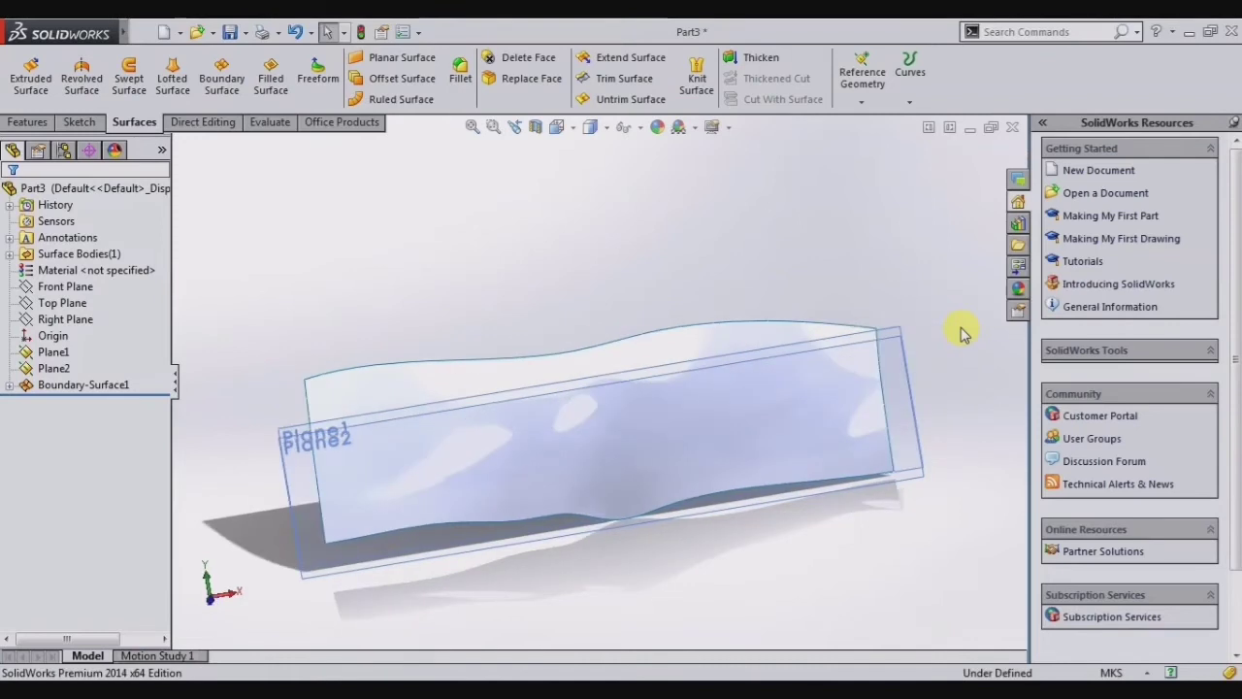
key(space)
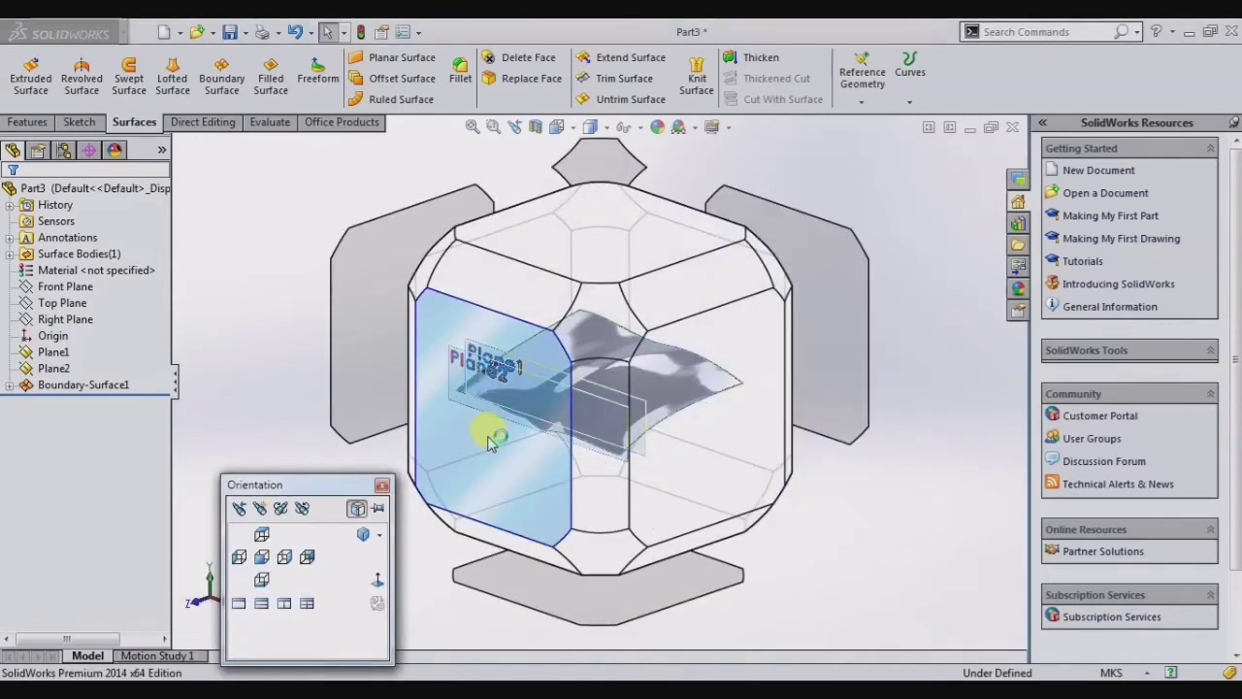
click(488, 441)
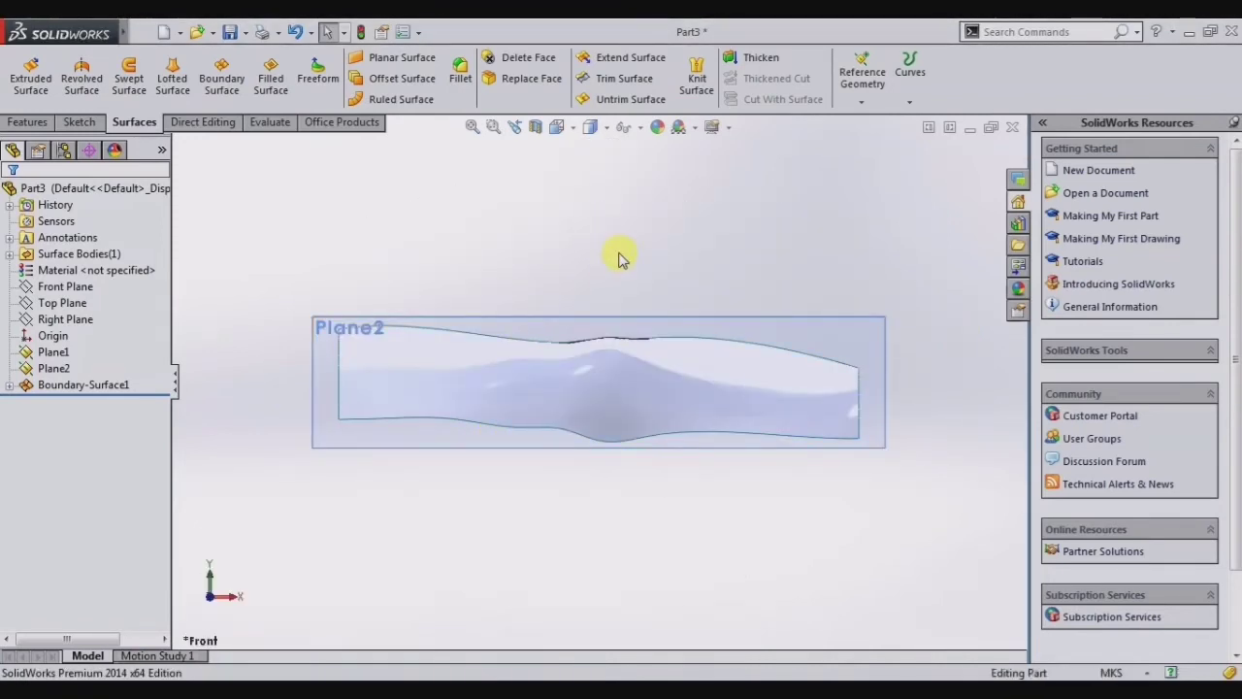
click(80, 124)
In Sketch4 on the Front Plane, draw a short spline from the origin along the top edge.
click(61, 287)
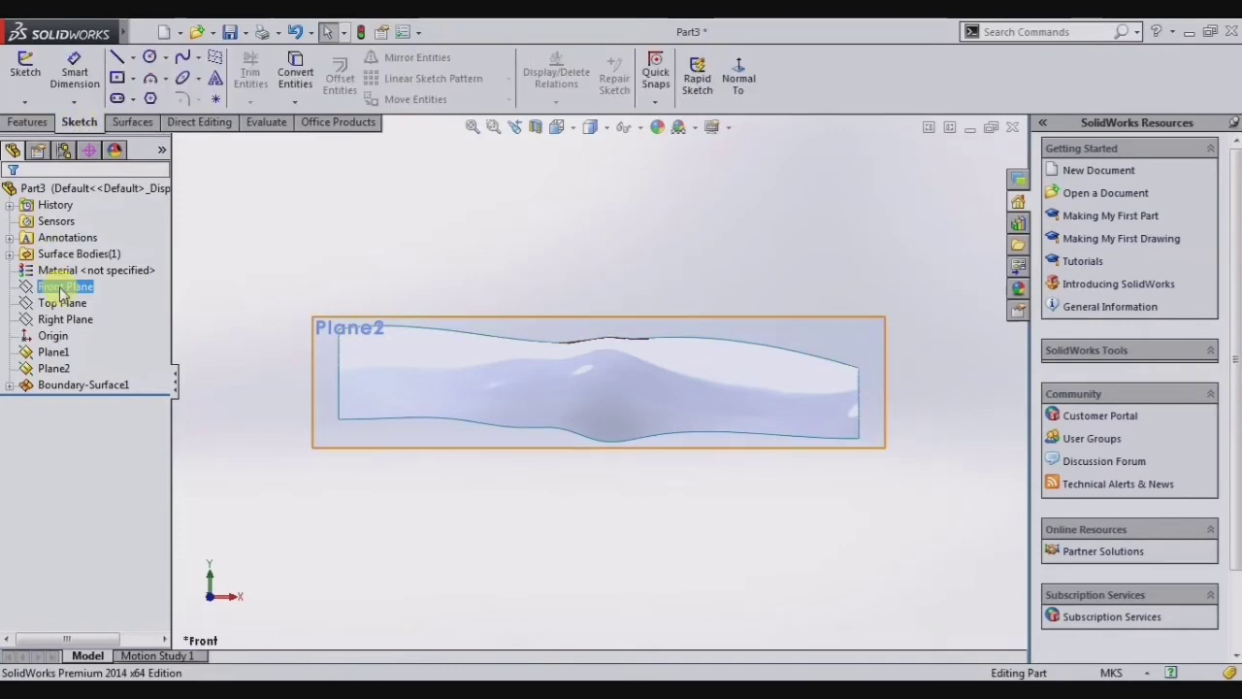
click(70, 269)
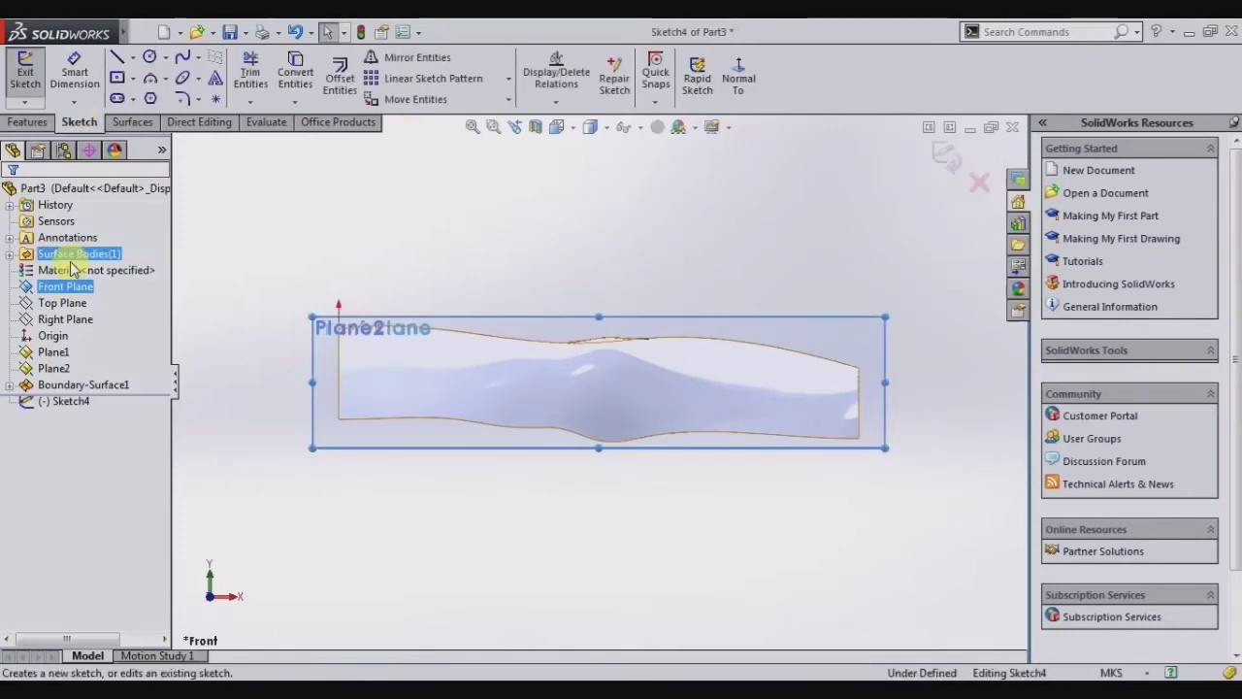
click(182, 57)
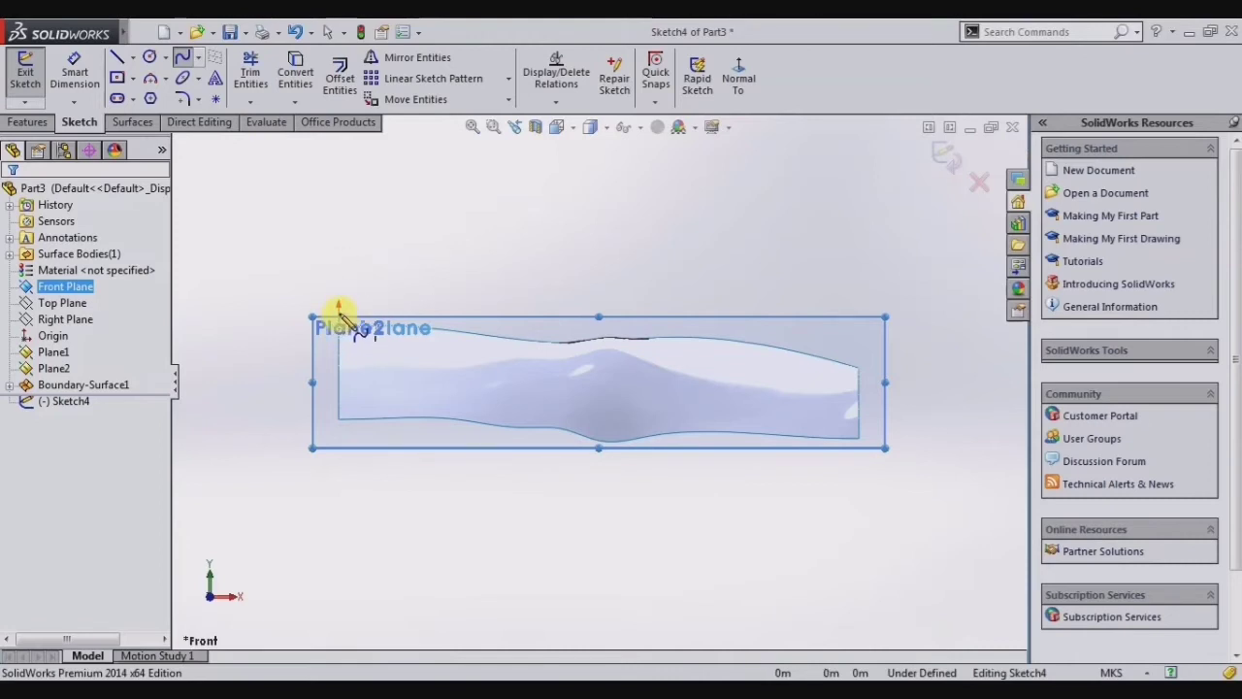
click(339, 312)
click(461, 319)
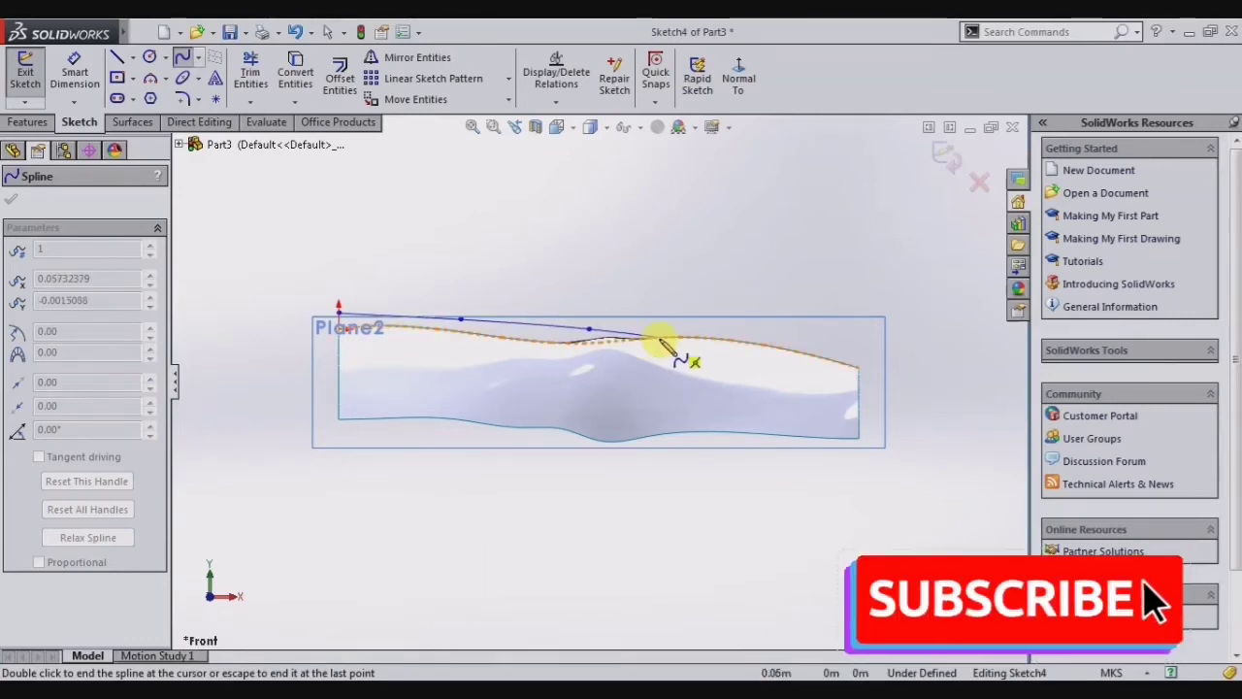
double_click(608, 332)
key(Escape)
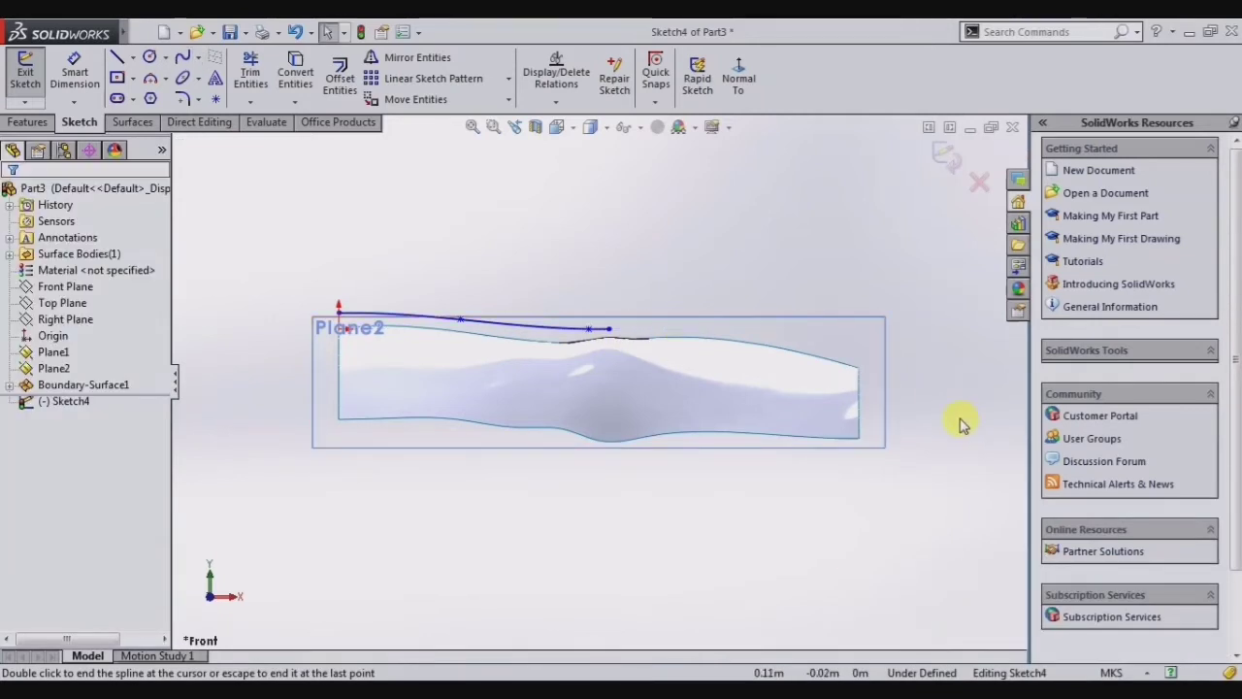
key(ctrl+7)
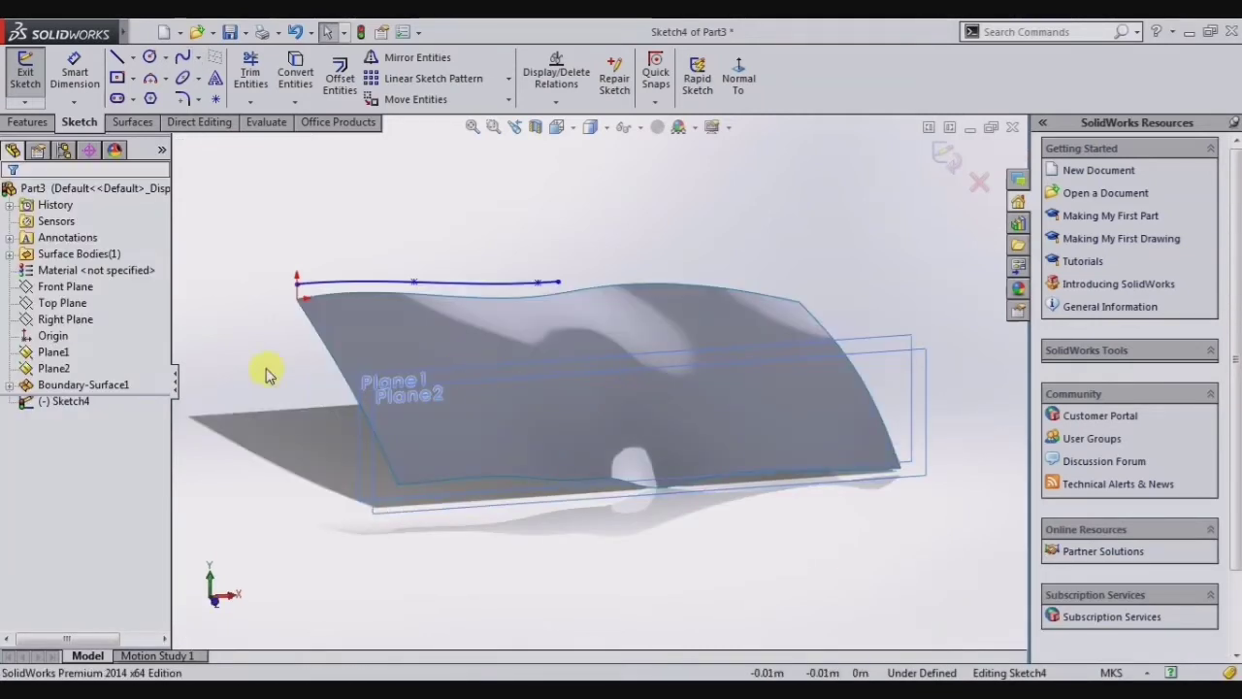
click(929, 155)
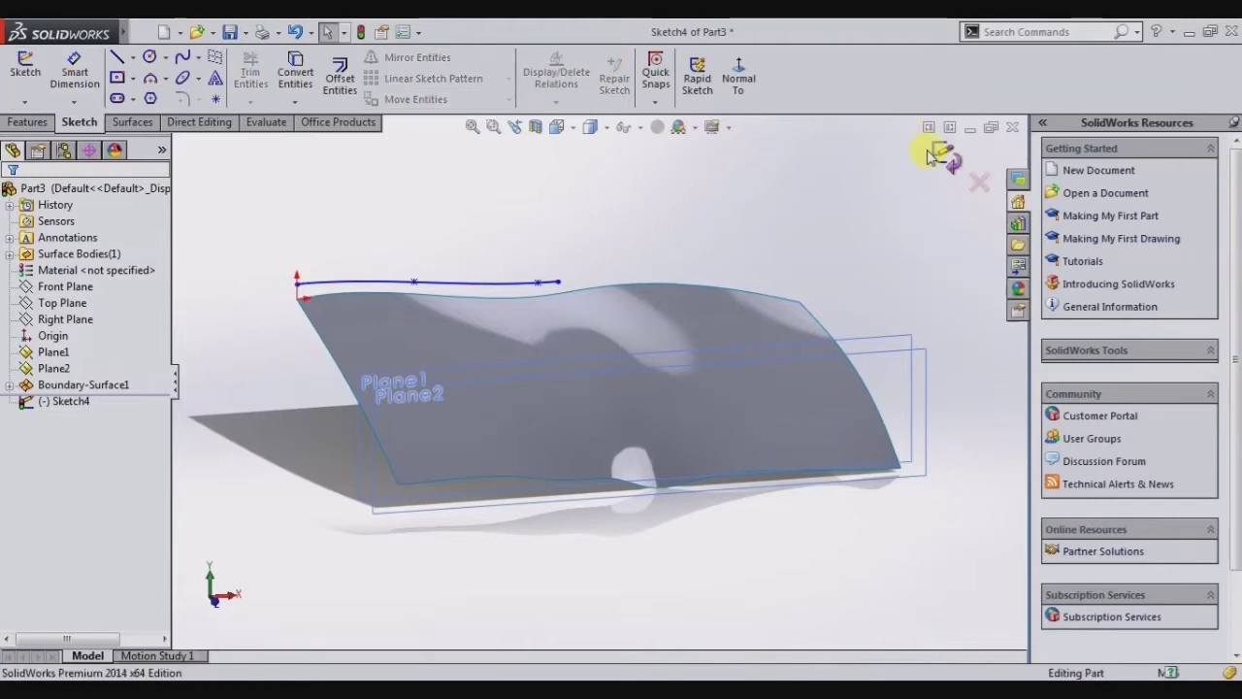
Exit Sketch4 and open a new sketch on Plane2 viewed face-on.
double_click(27, 121)
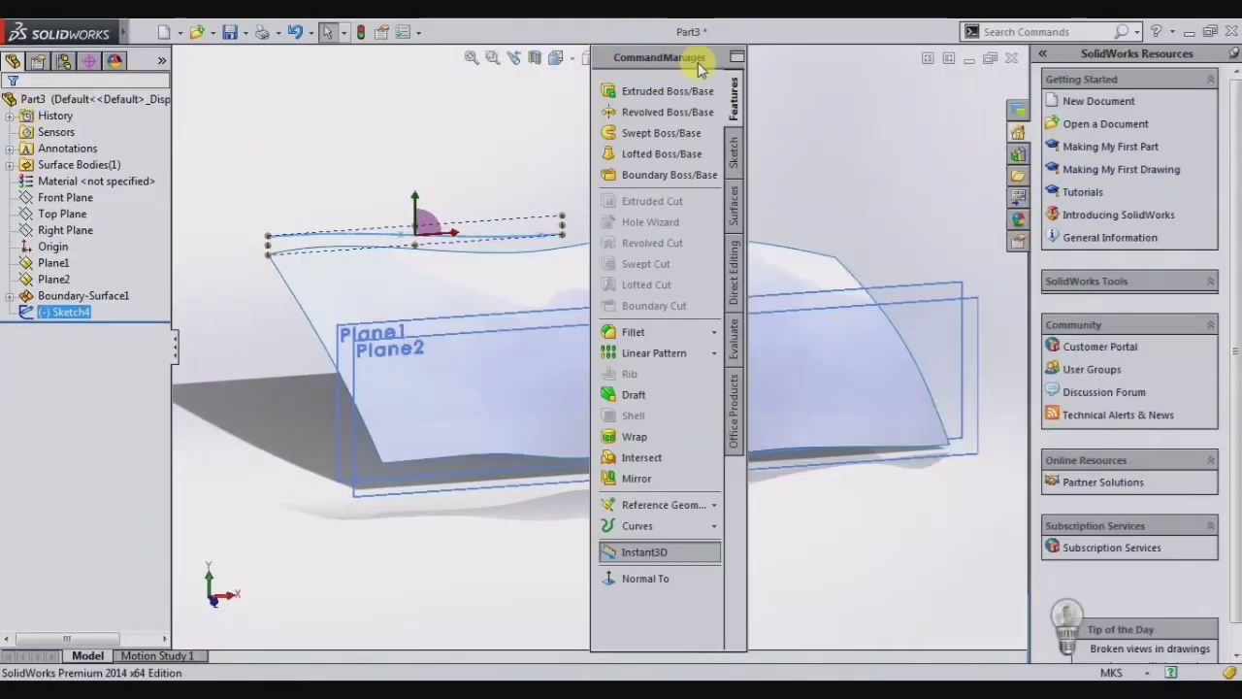
double_click(734, 58)
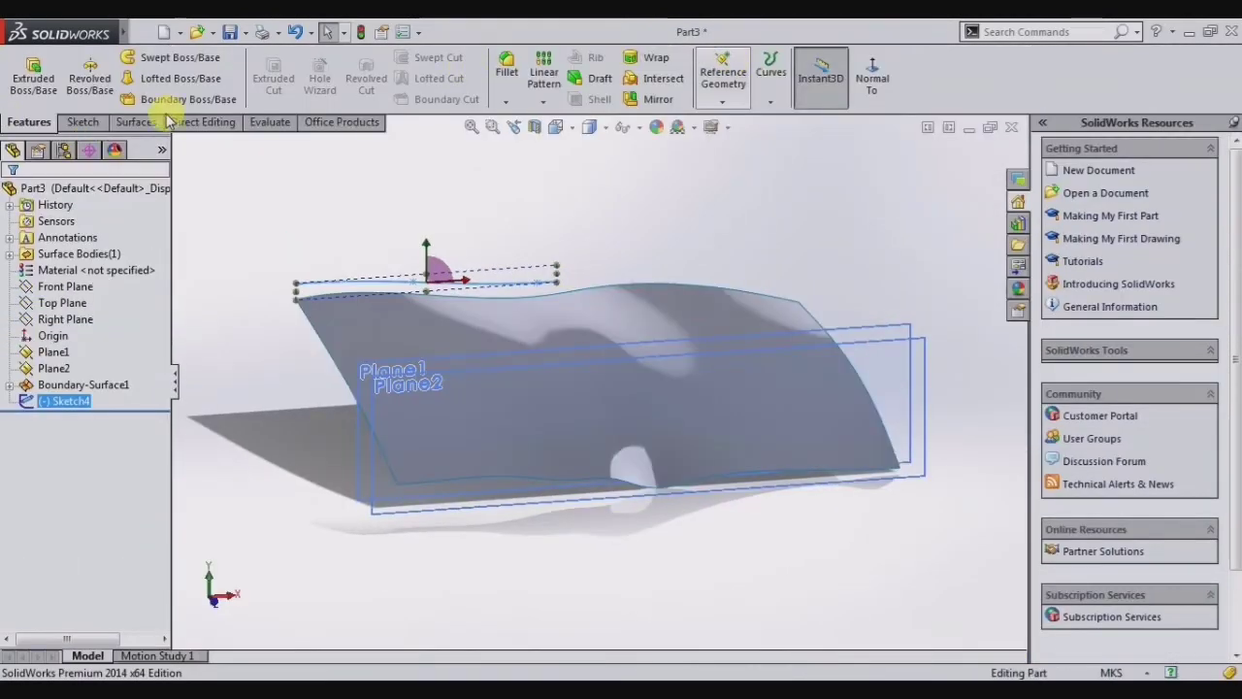
click(80, 121)
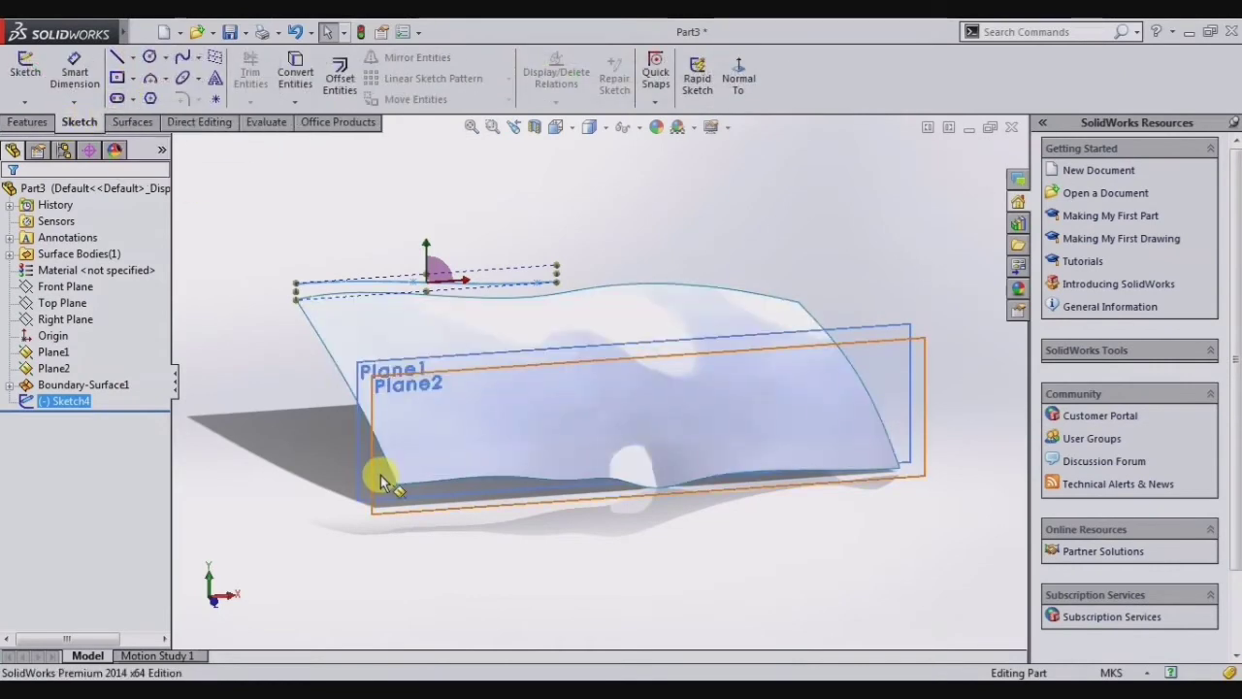
click(381, 499)
click(454, 437)
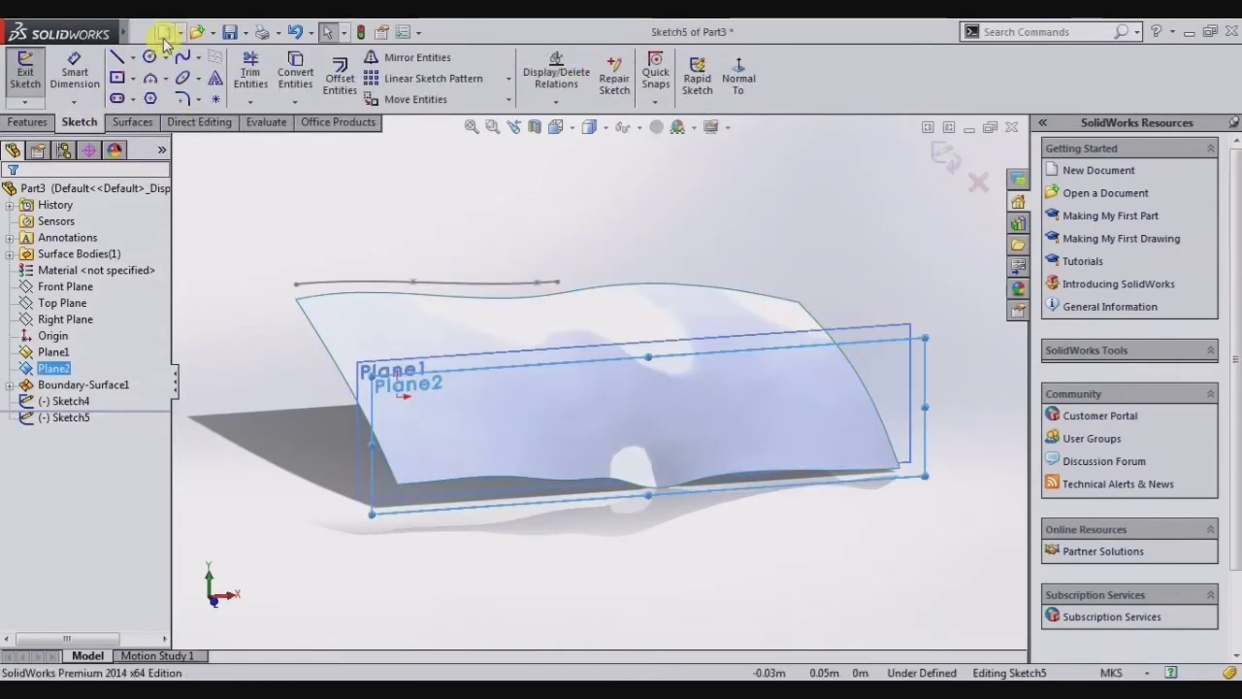
key(space)
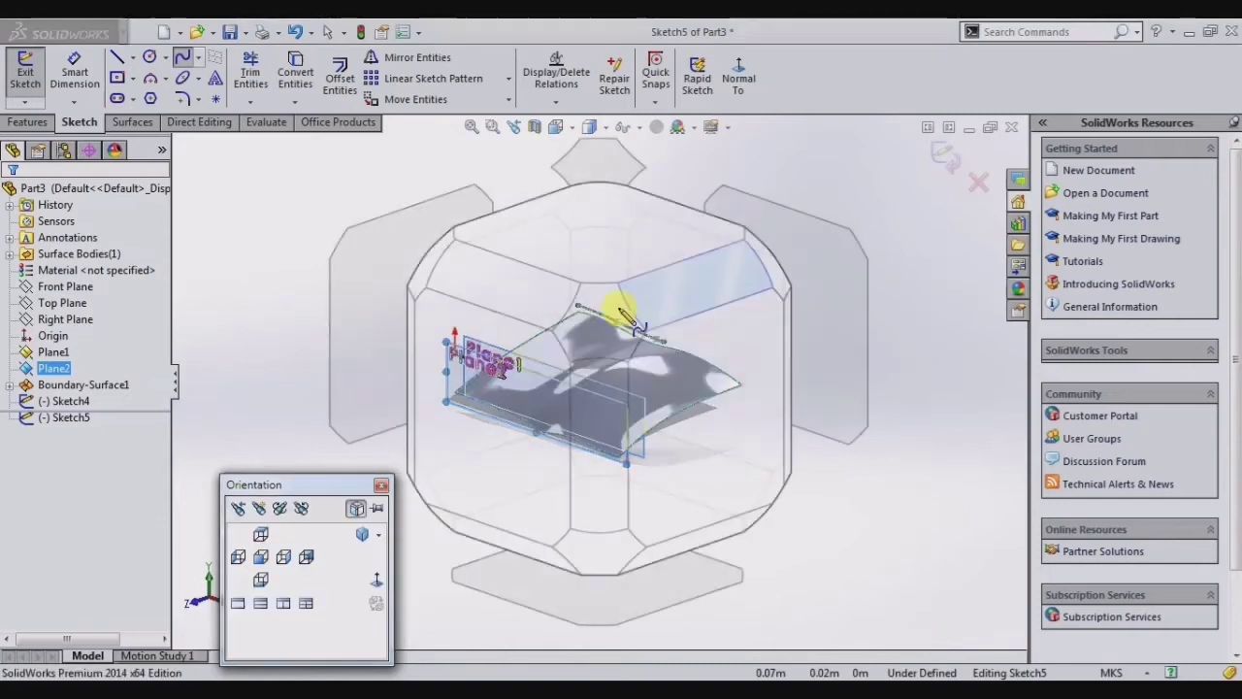
click(456, 393)
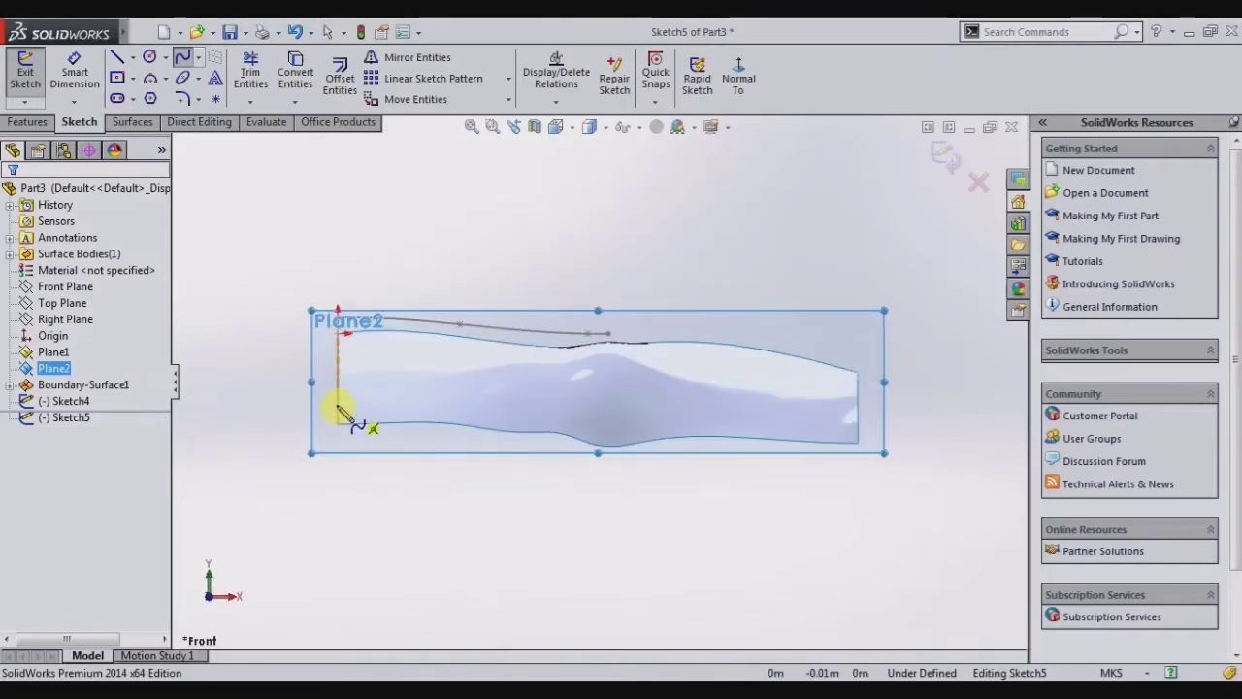
Abandon the trial spline by discarding the Plane2 sketch, then start a sketch on Plane1.
click(339, 414)
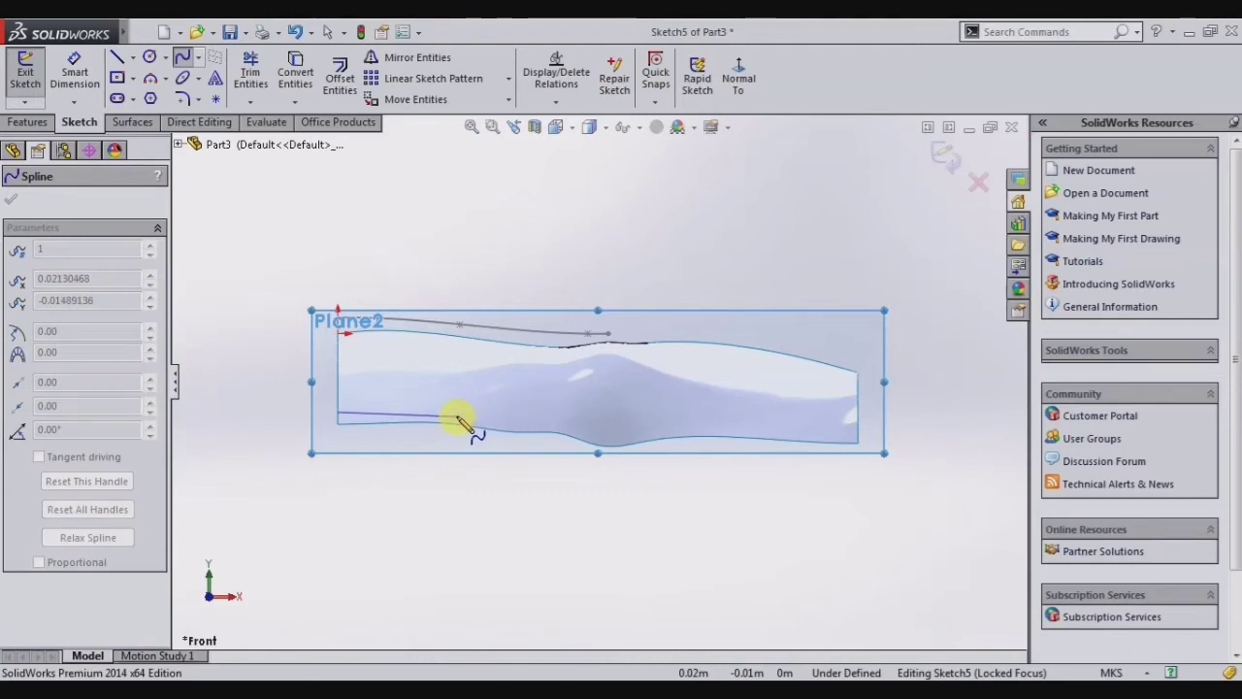
click(184, 59)
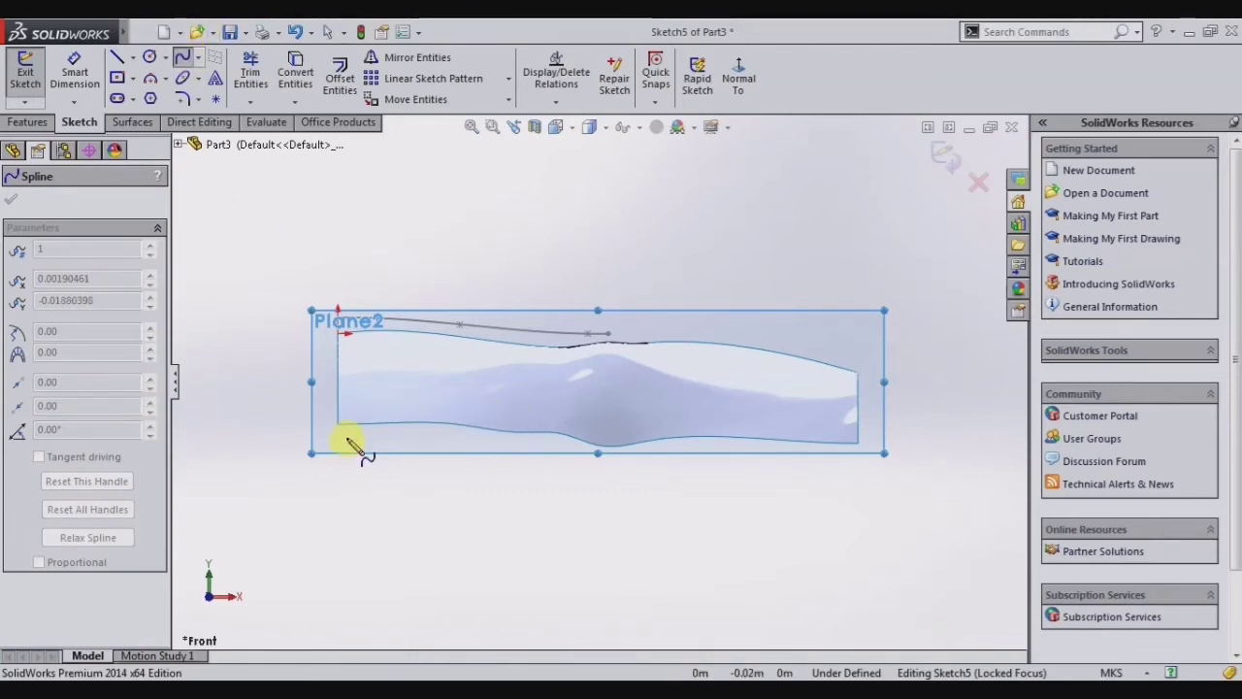
key(Escape)
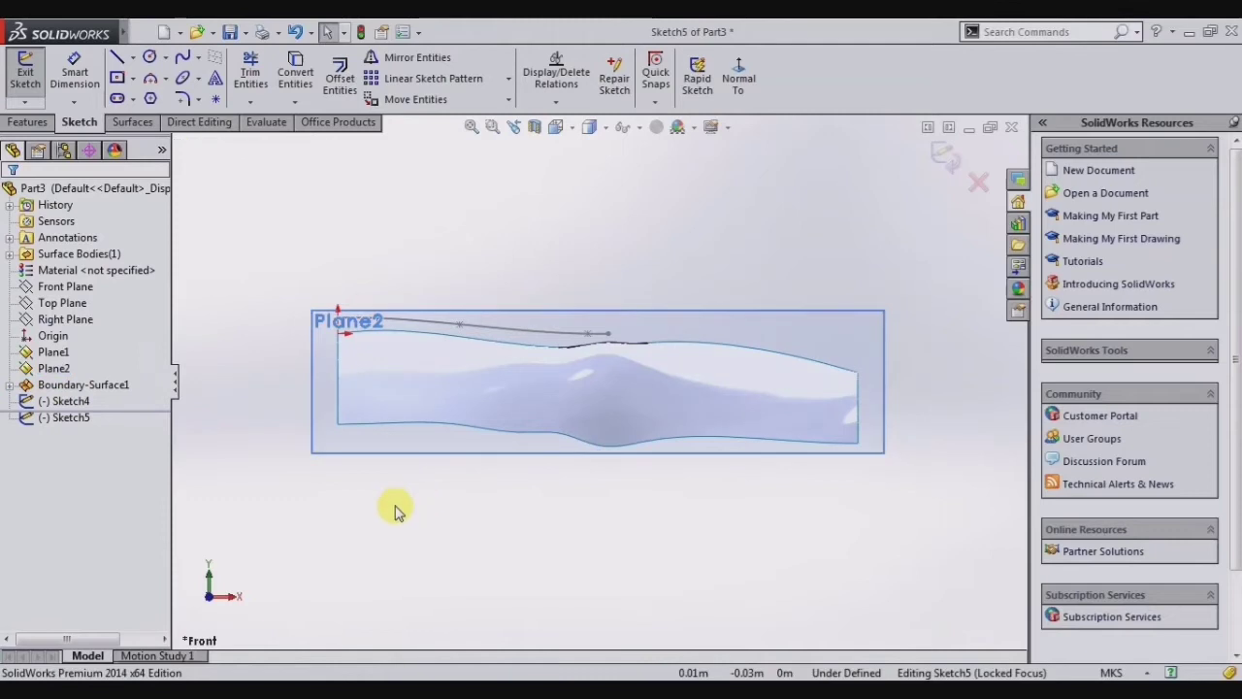
middle_drag(395, 510, 388, 485)
click(367, 437)
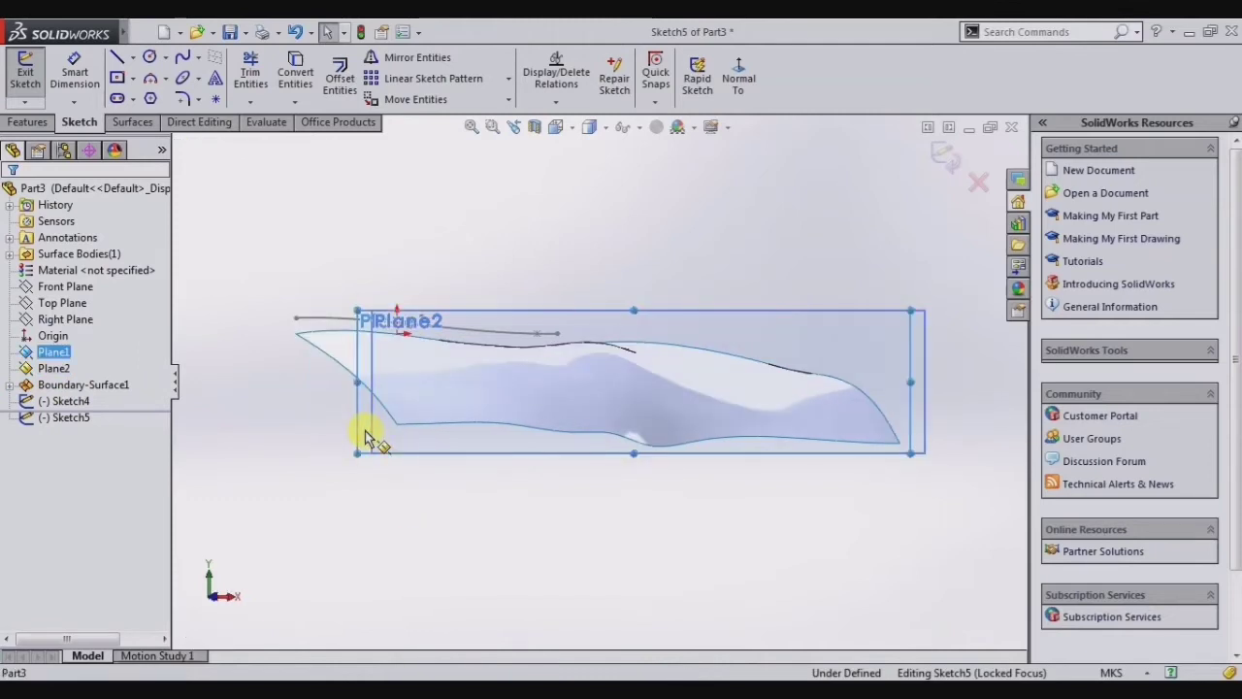
click(979, 182)
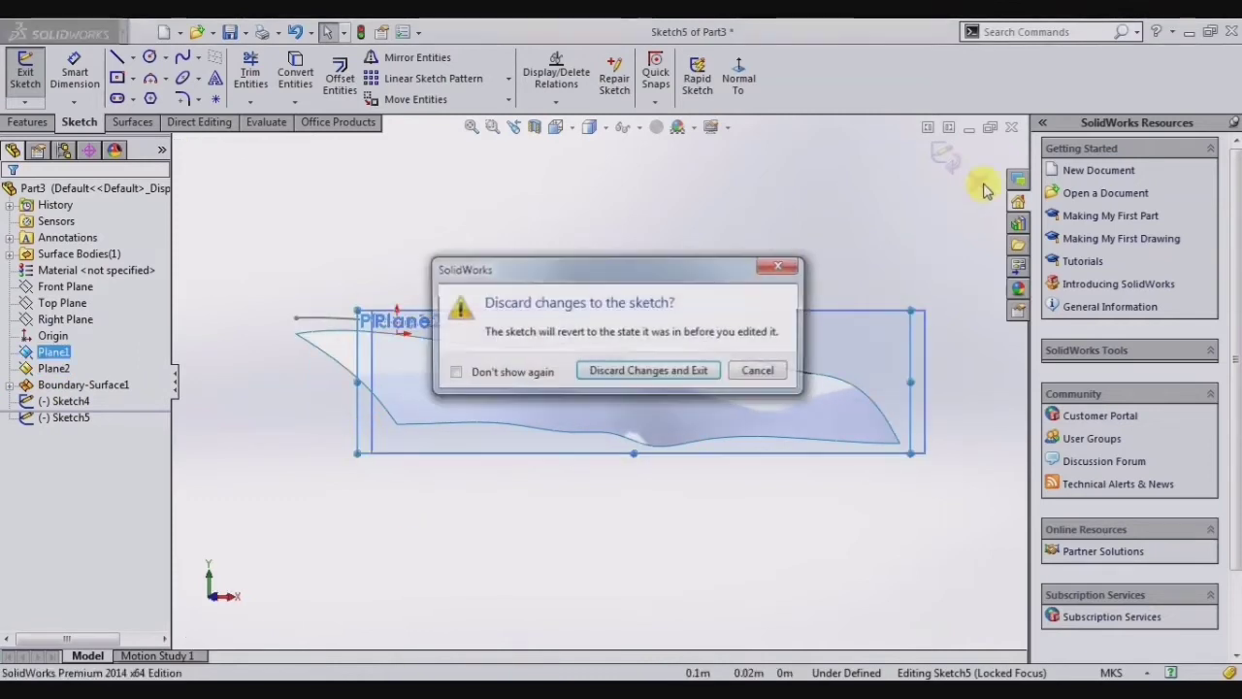
click(644, 369)
click(359, 422)
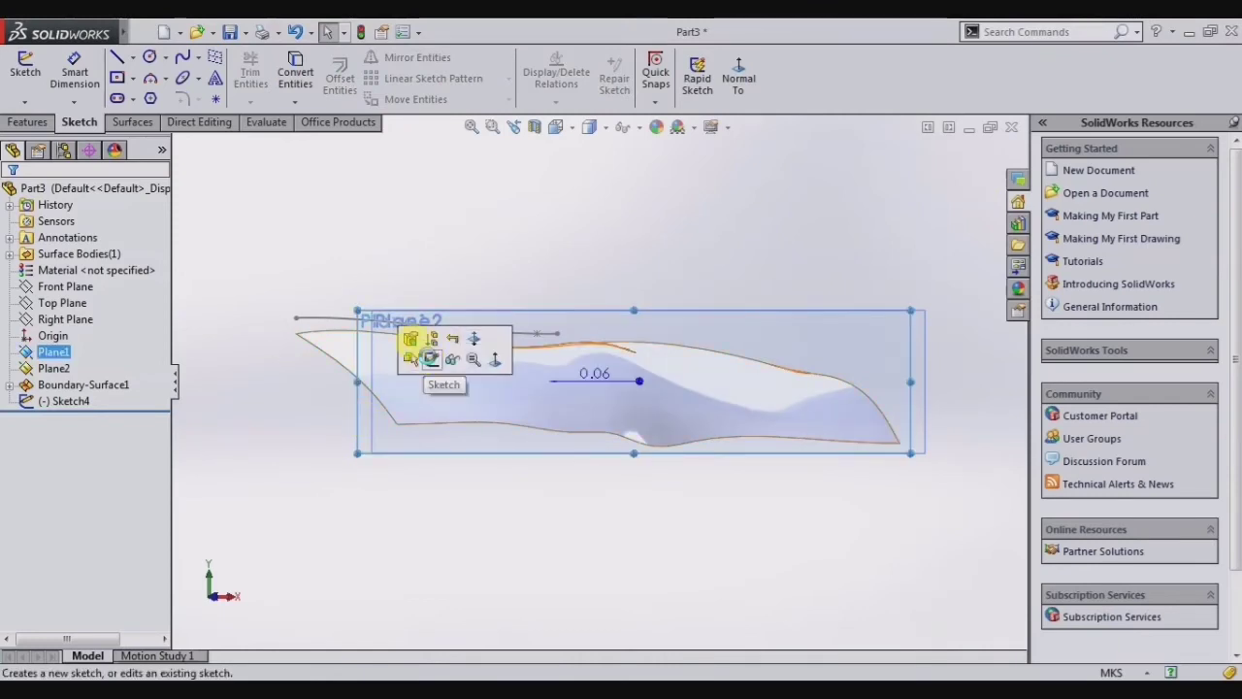
click(418, 345)
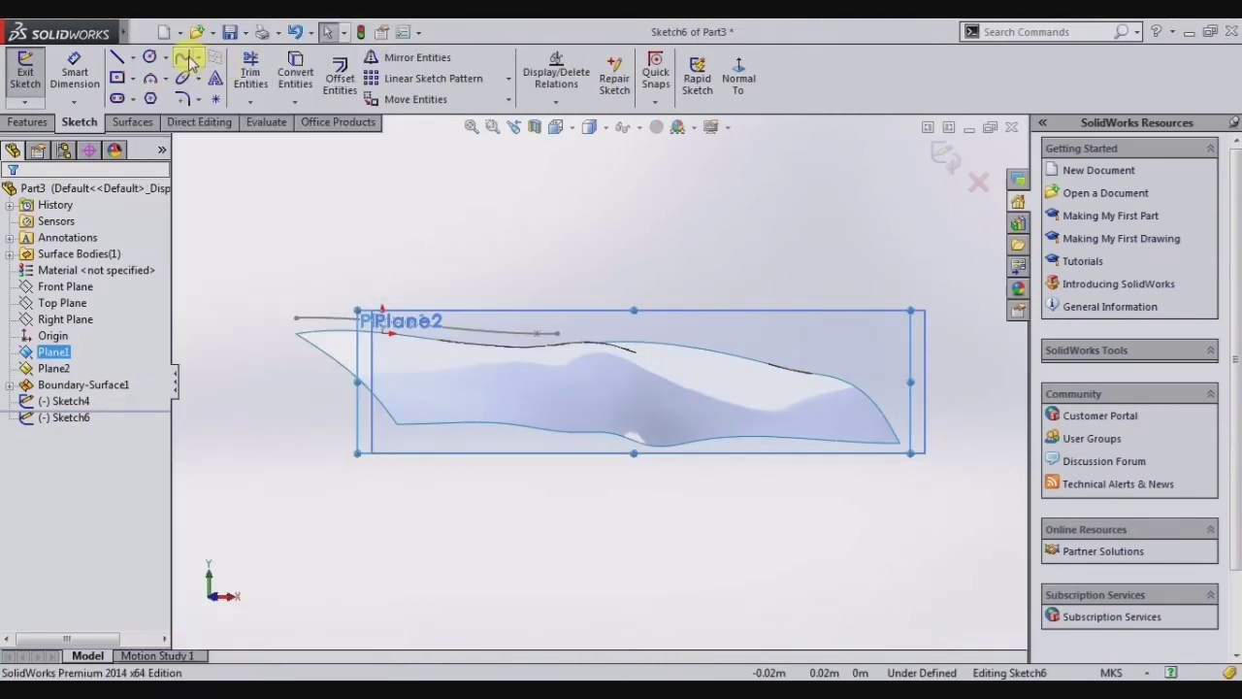
Draw a wavy spline in Sketch6 on Plane1 from its lower-left corner along the surface's lower edge.
click(727, 78)
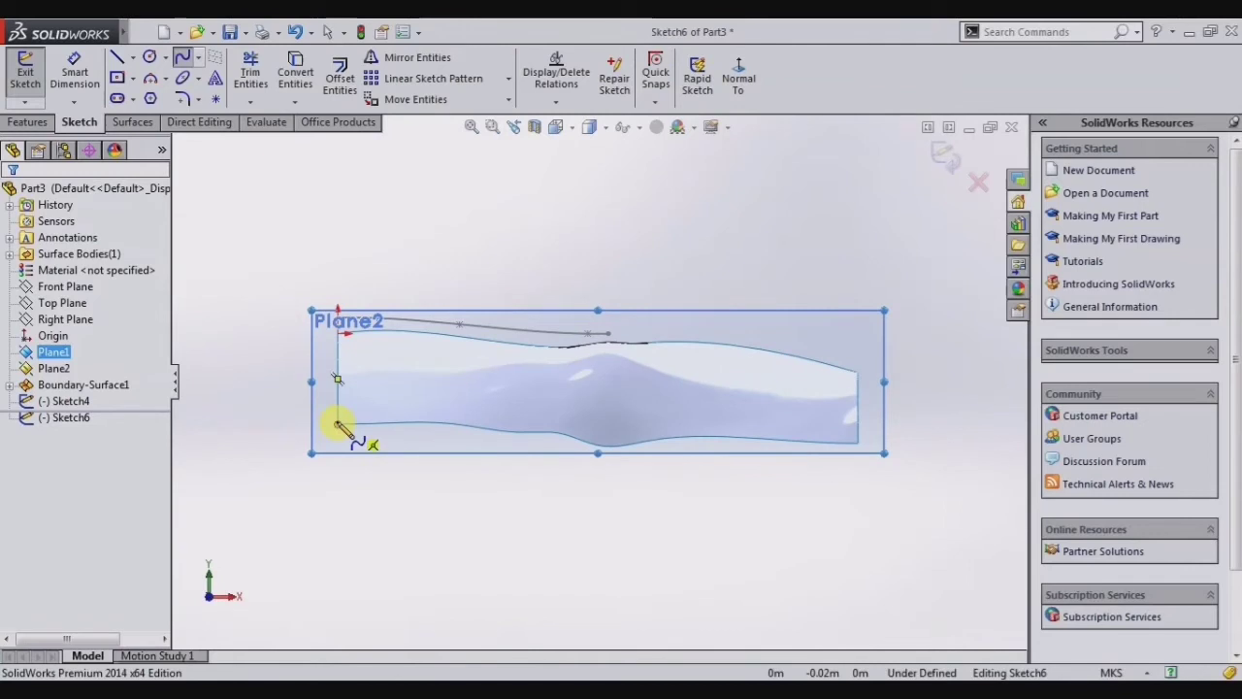
click(338, 424)
click(438, 424)
click(533, 424)
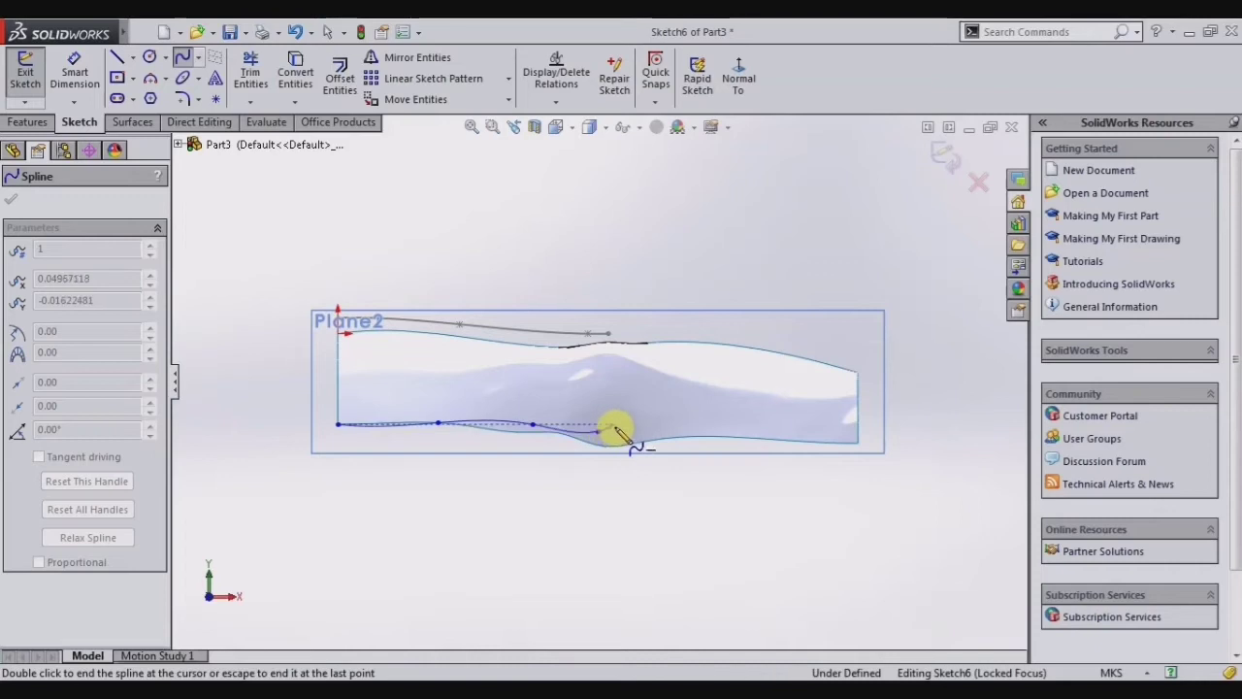
double_click(615, 427)
key(ctrl+7)
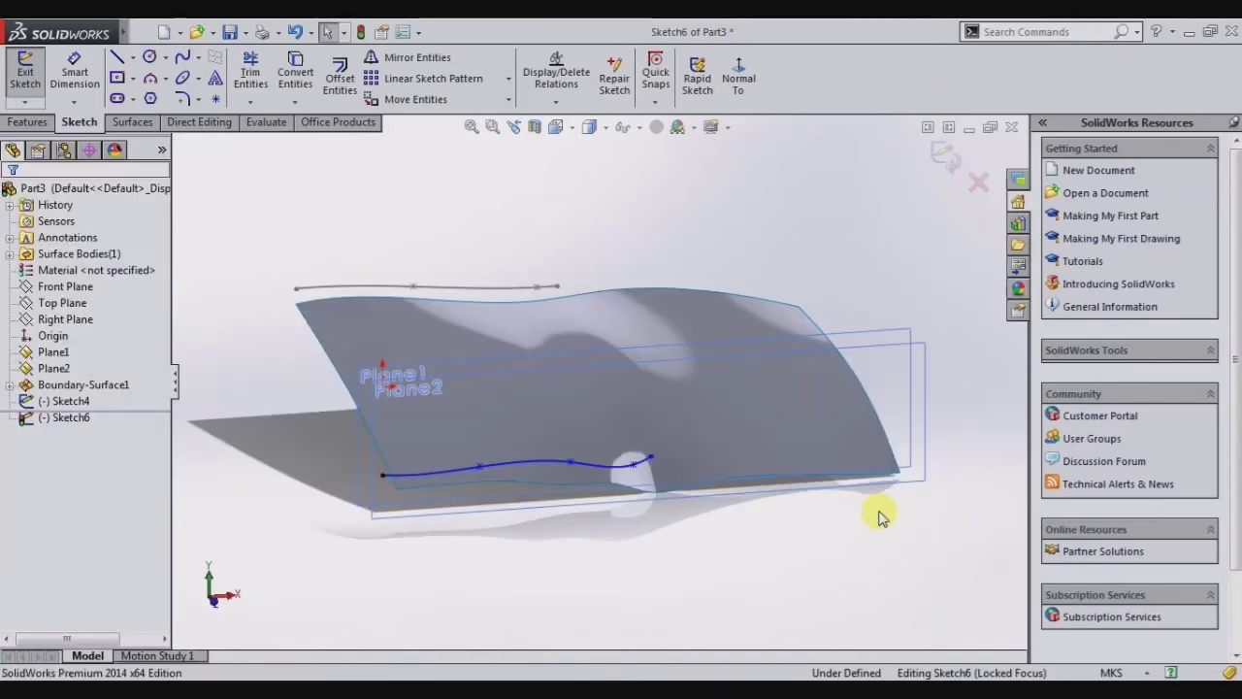
click(134, 125)
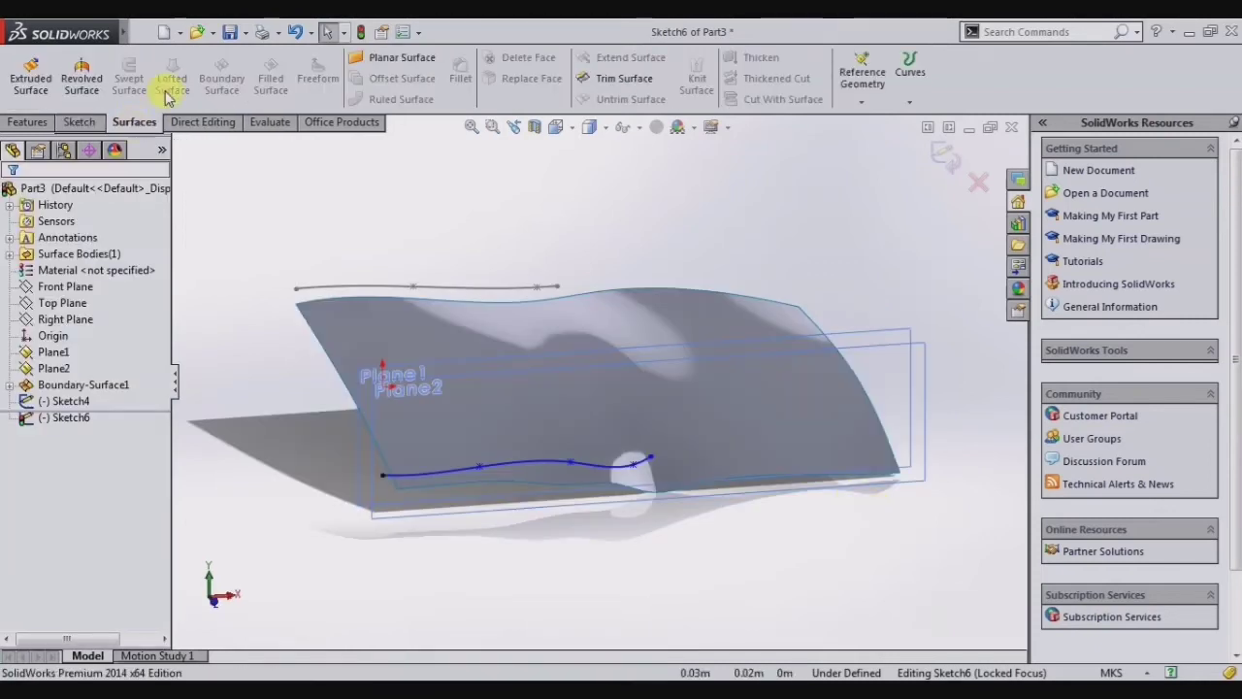
Create a boundary surface between Sketch6 and Sketch4 with flipped connectors so it isn't twisted.
click(943, 155)
click(231, 92)
click(444, 285)
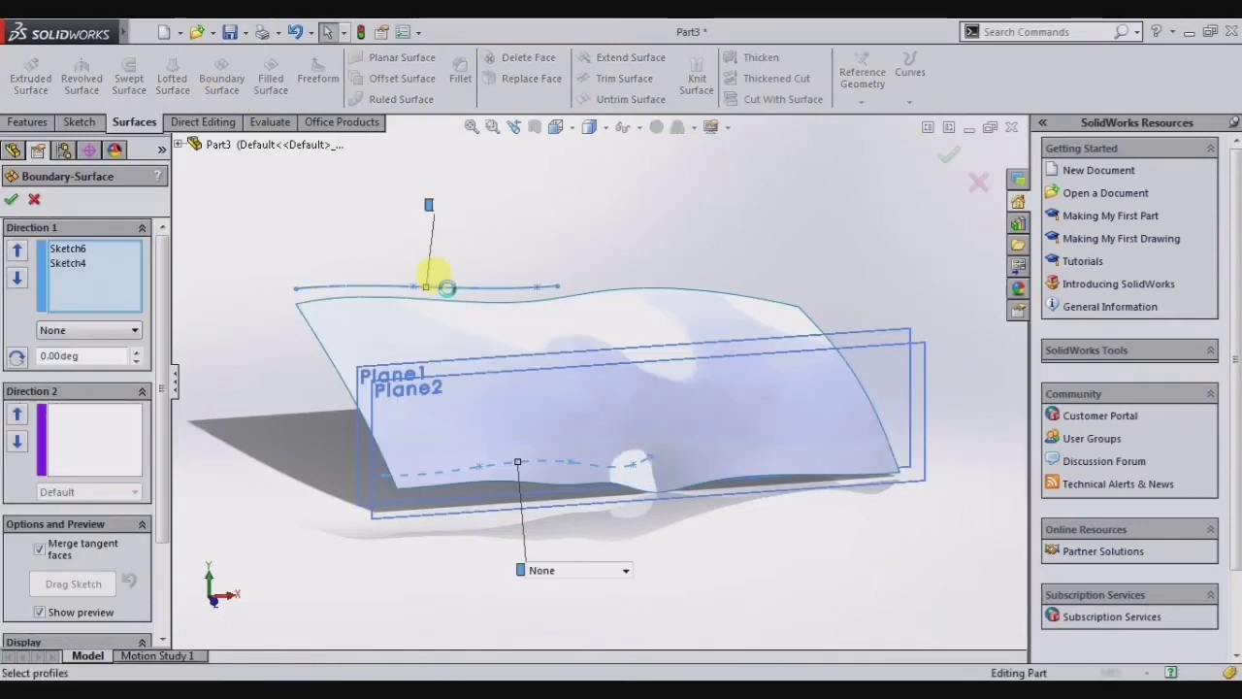
right_click(97, 258)
click(145, 305)
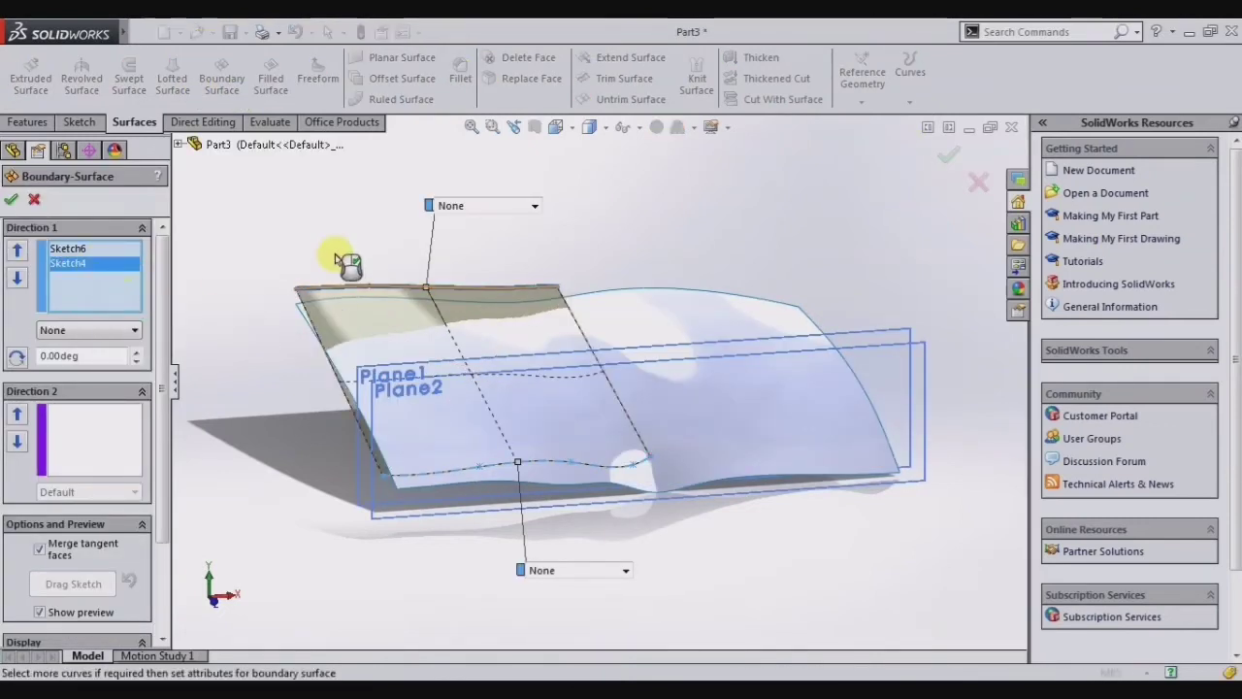
click(13, 200)
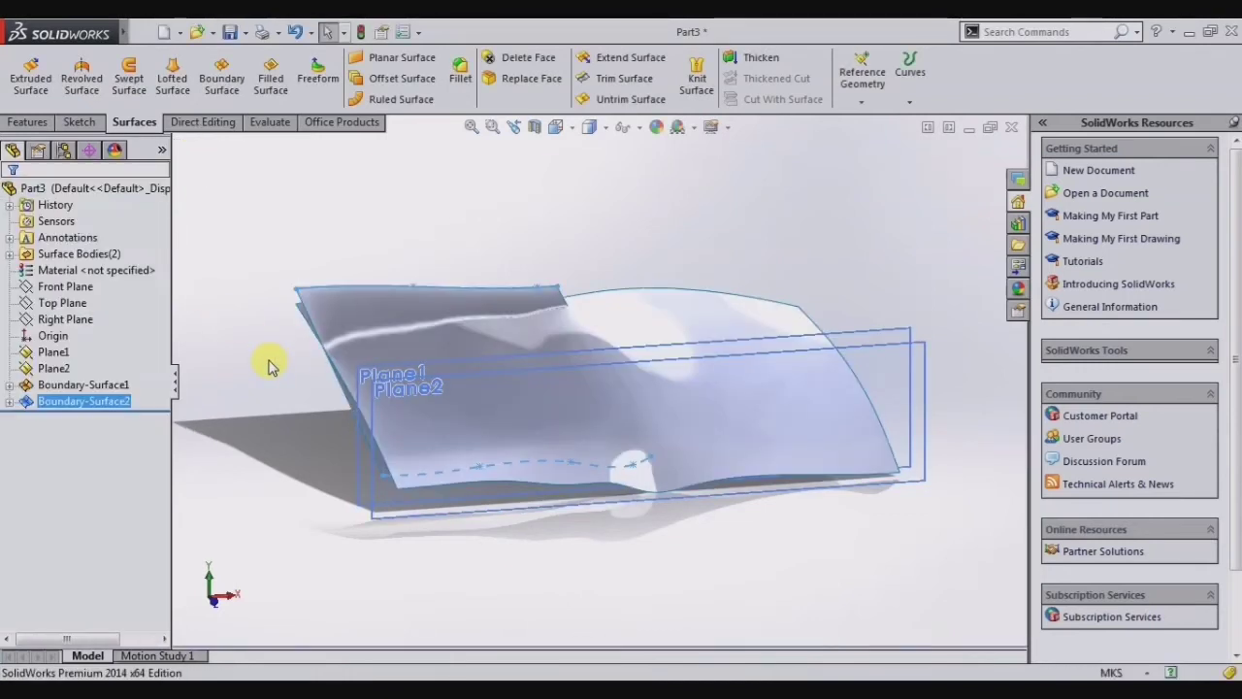
Select Boundary-Surface2 in isometric view and bring up its appearance targets.
key(ctrl+1)
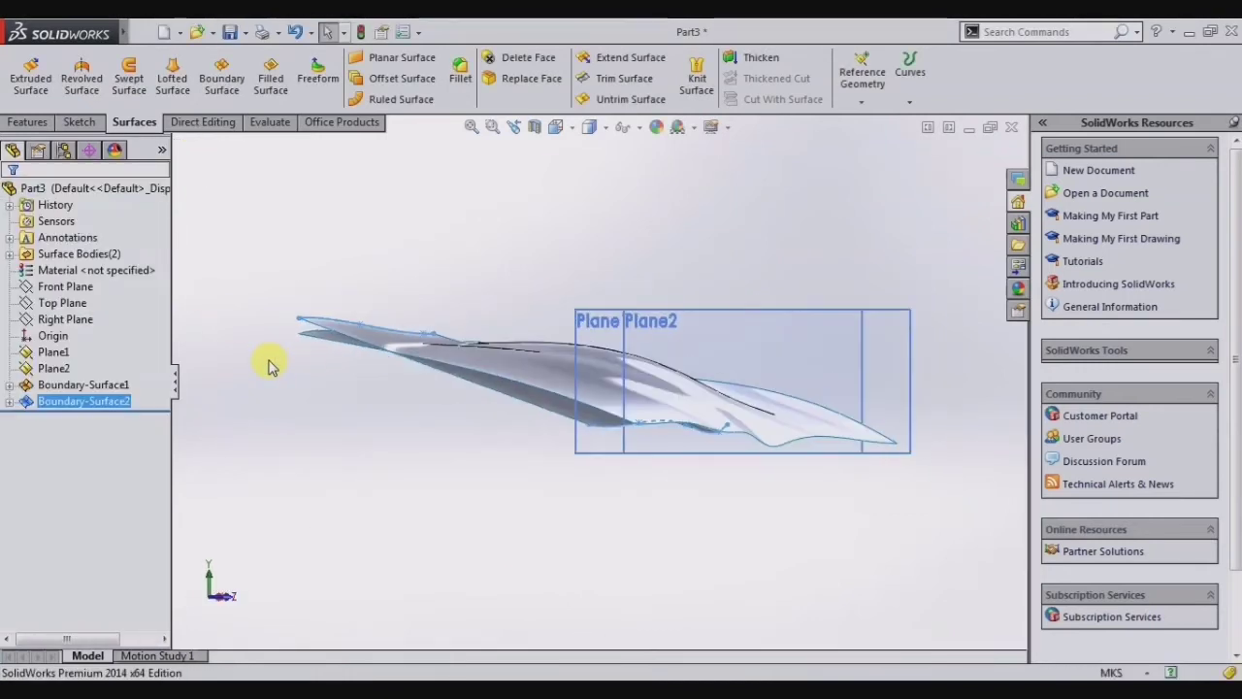
key(ctrl+3)
key(ctrl+7)
click(421, 560)
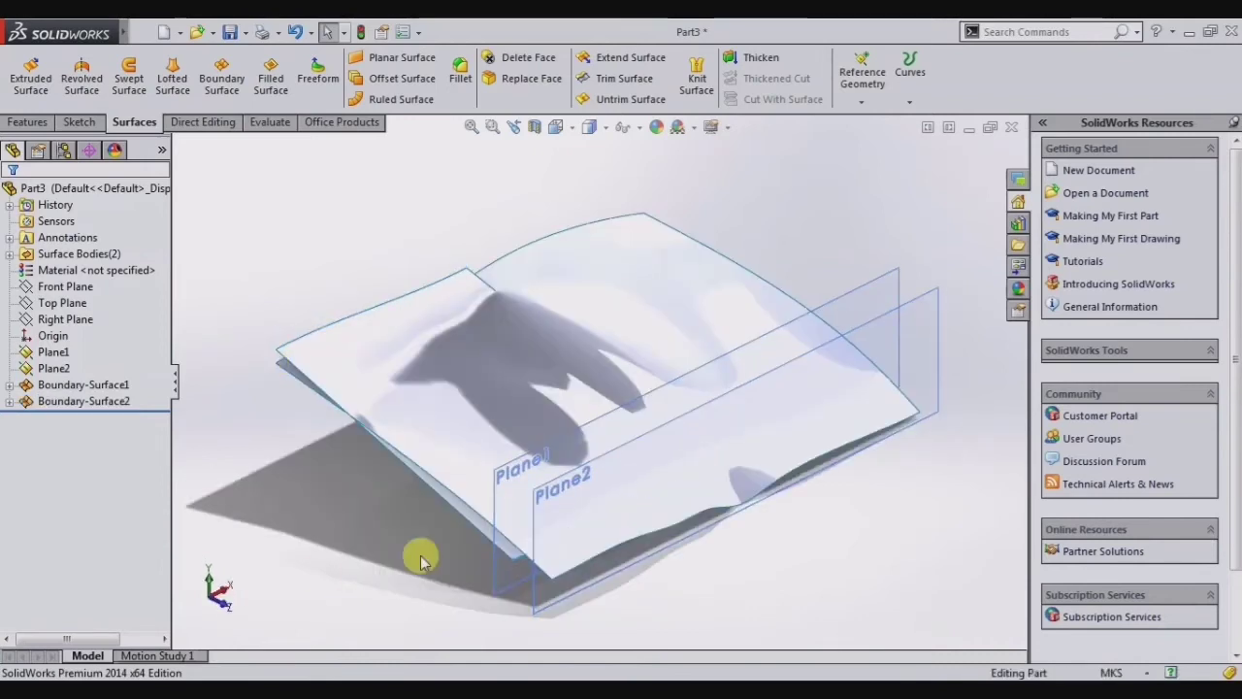
click(505, 522)
click(602, 446)
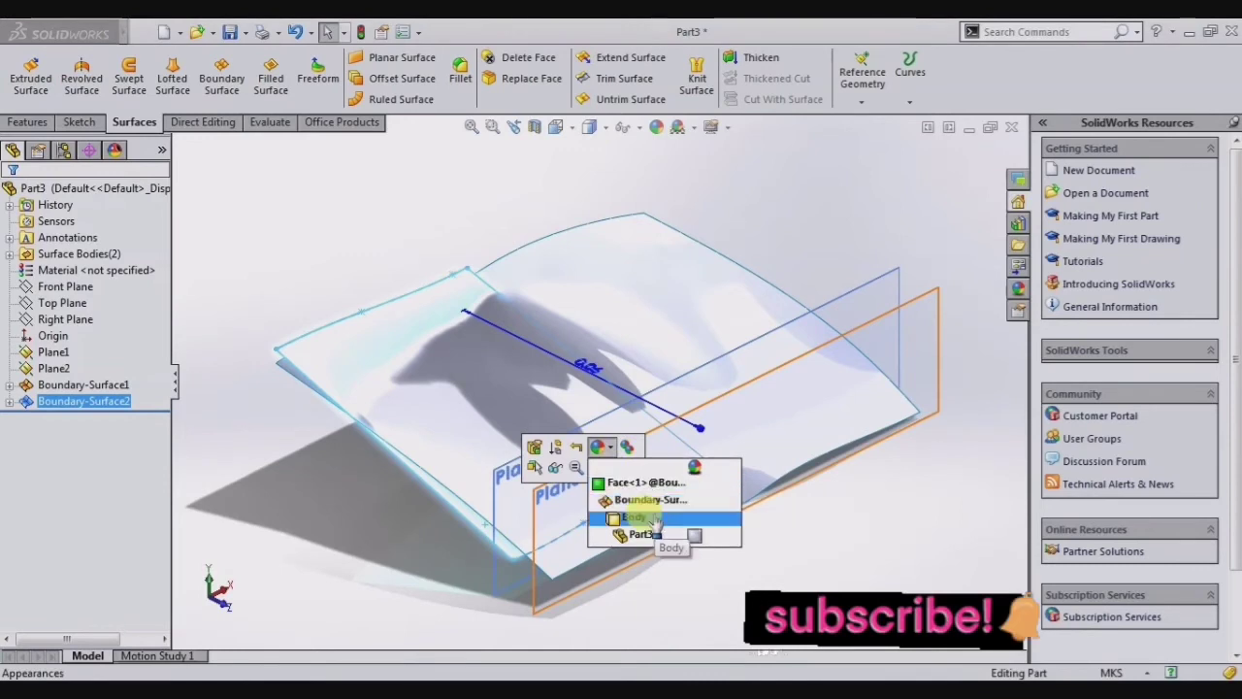
Give the whole Boundary-Surface2 body a red polished steel appearance from the Metal > Steel library.
click(648, 518)
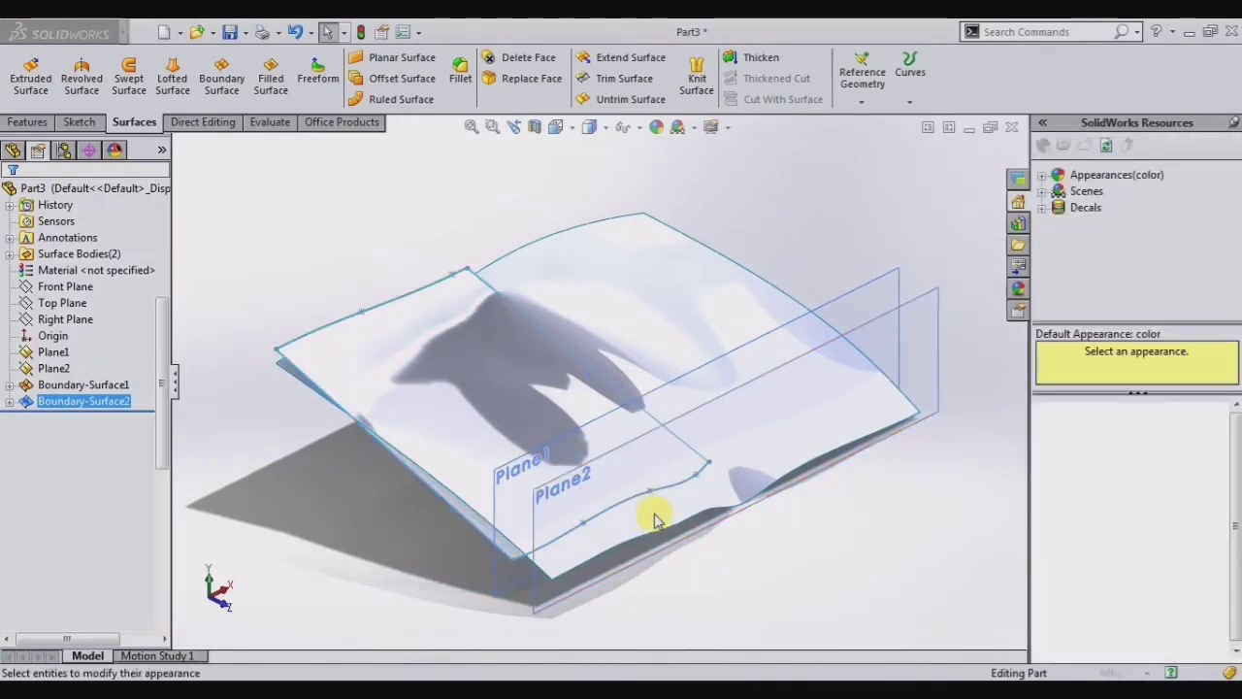
double_click(1055, 180)
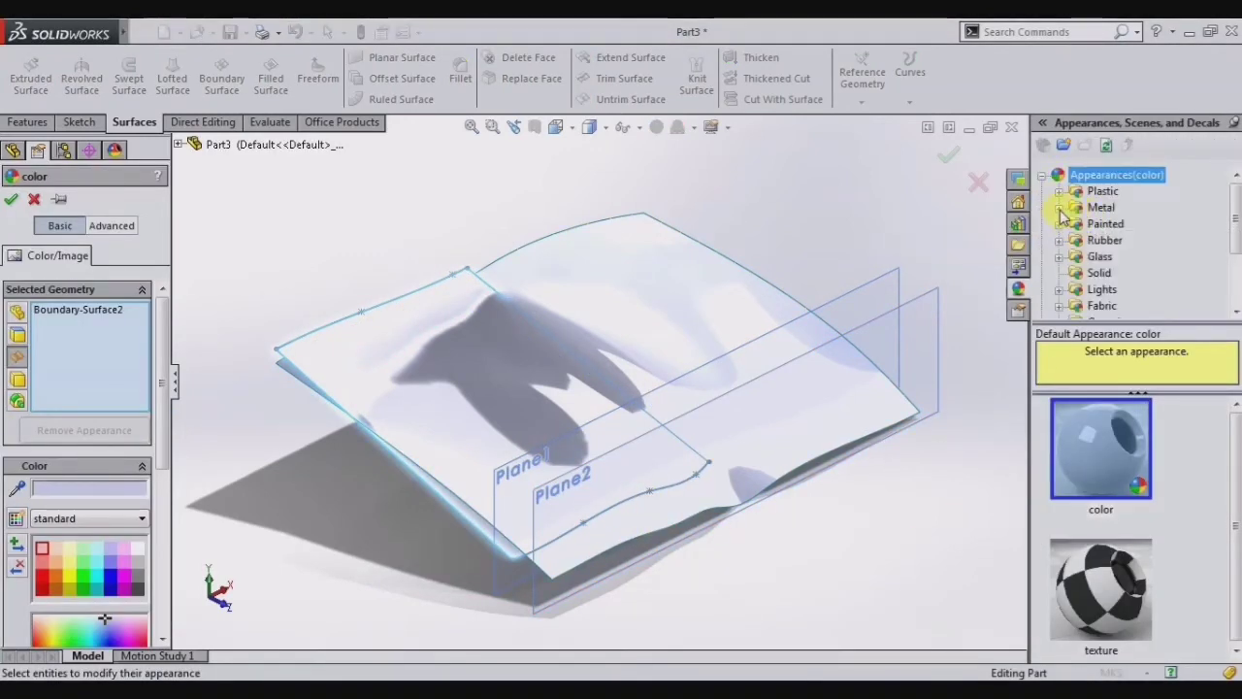
double_click(1079, 206)
click(1100, 448)
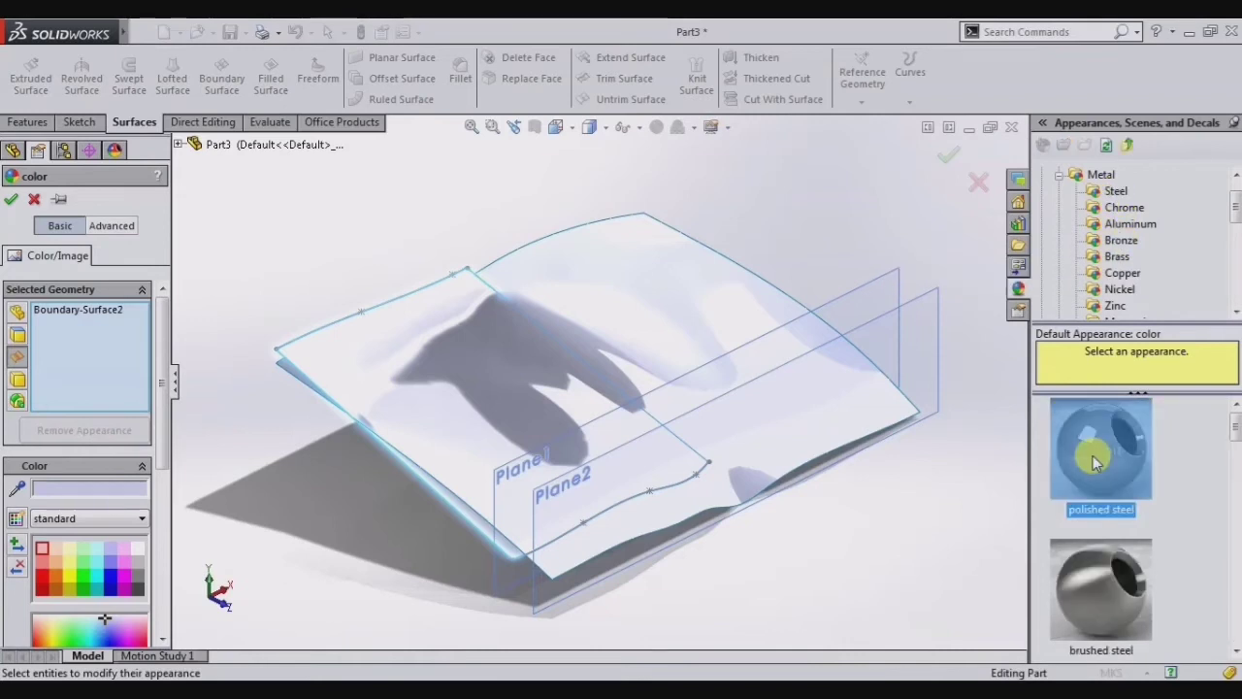
click(125, 576)
click(41, 606)
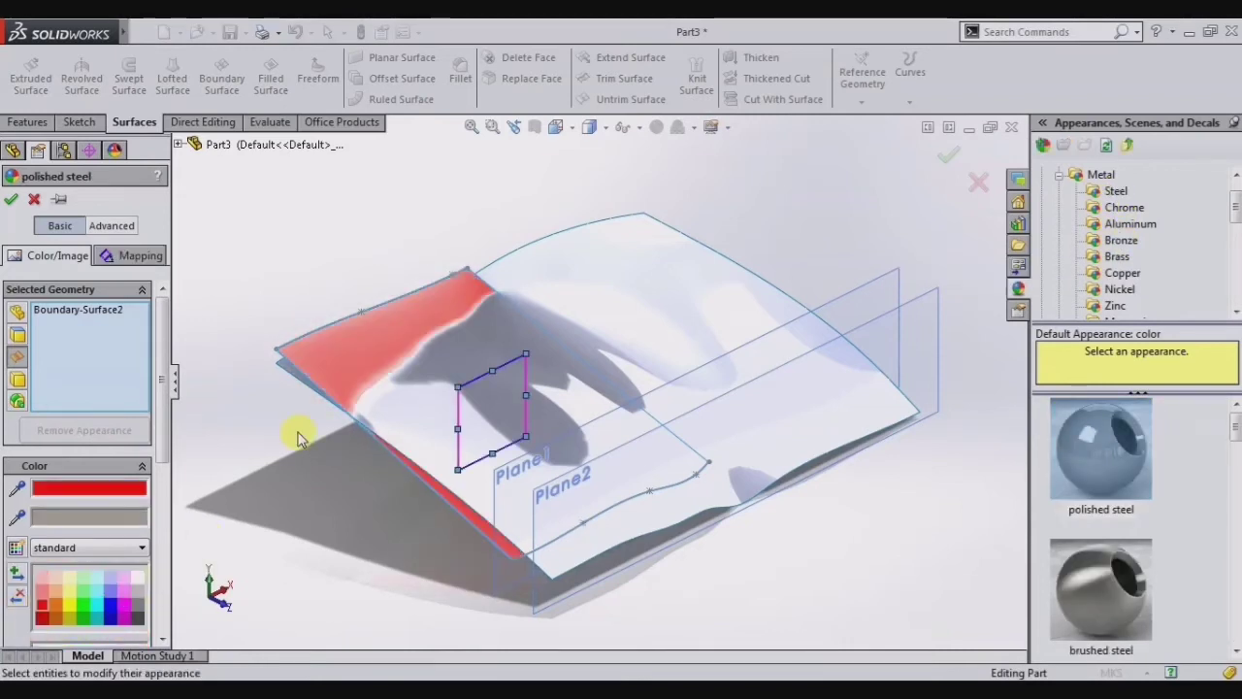
click(948, 167)
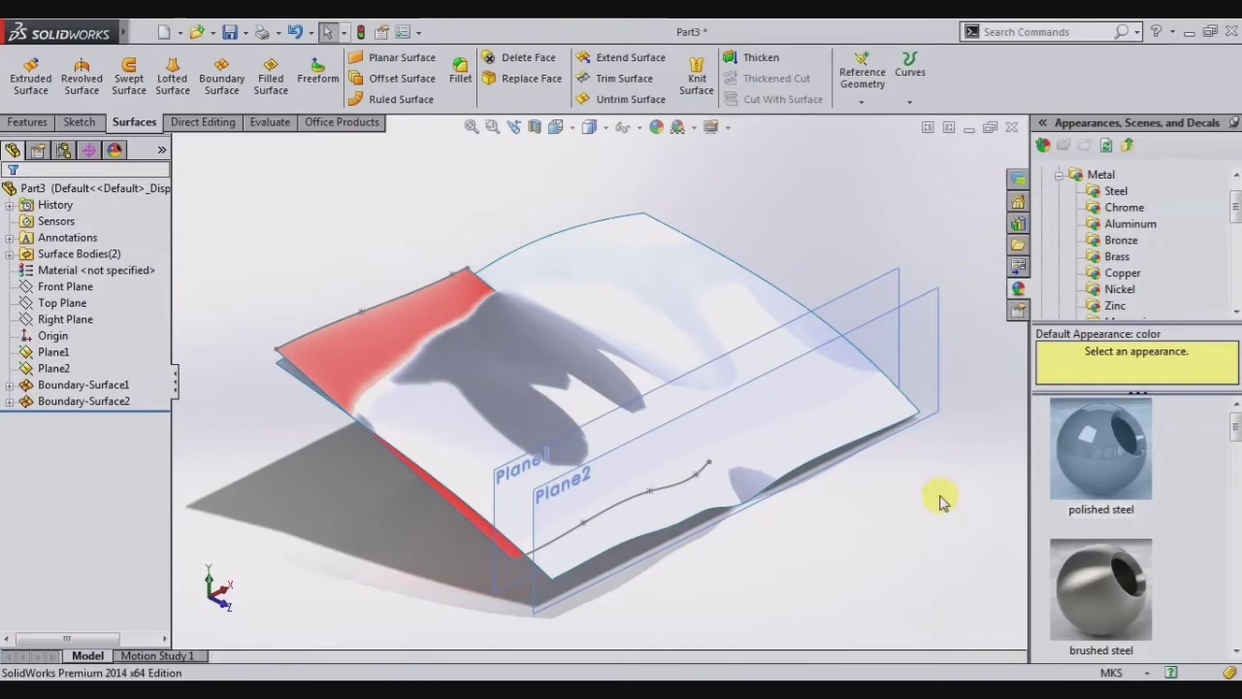
key(Up)
key(Left)
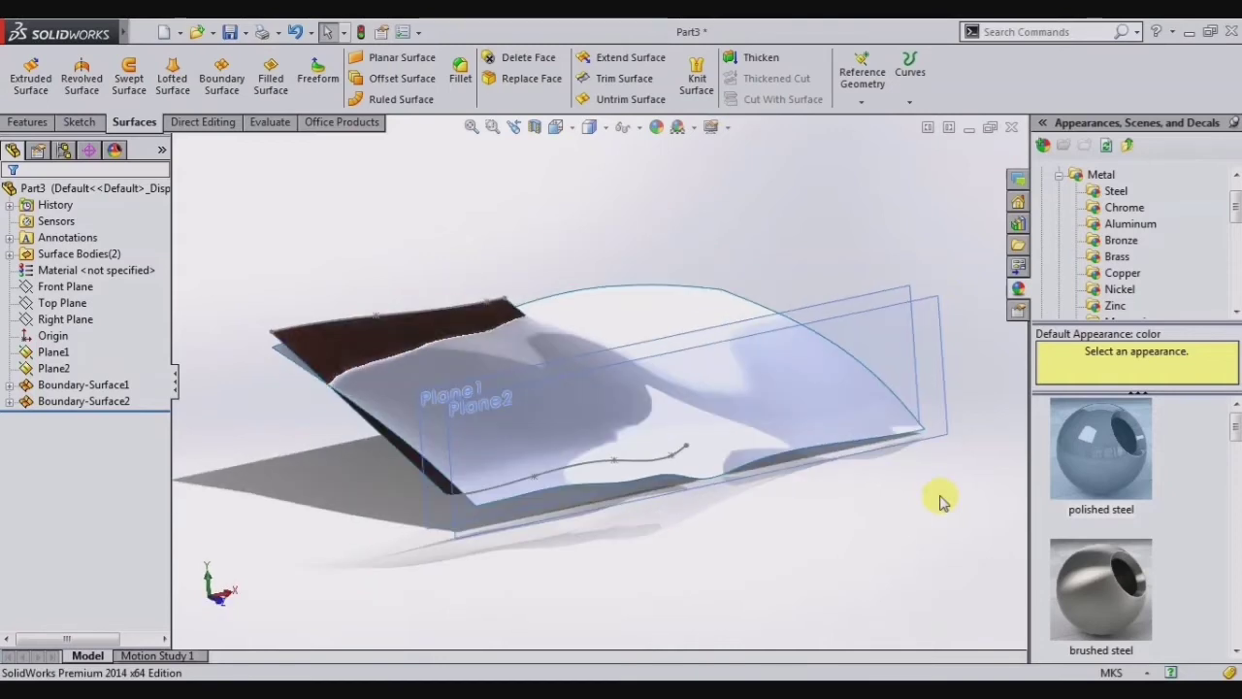
key(space)
In Top view, start a sketch on the Top Plane and draw a short line along the top edge.
click(569, 268)
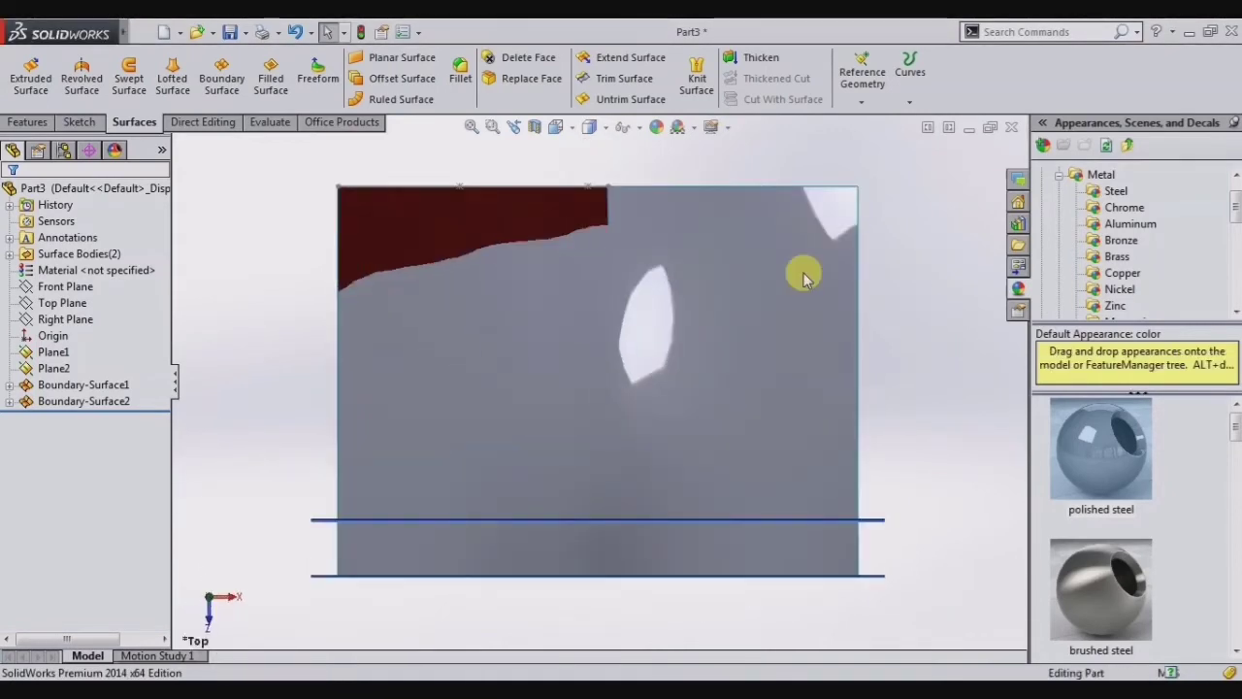
click(480, 220)
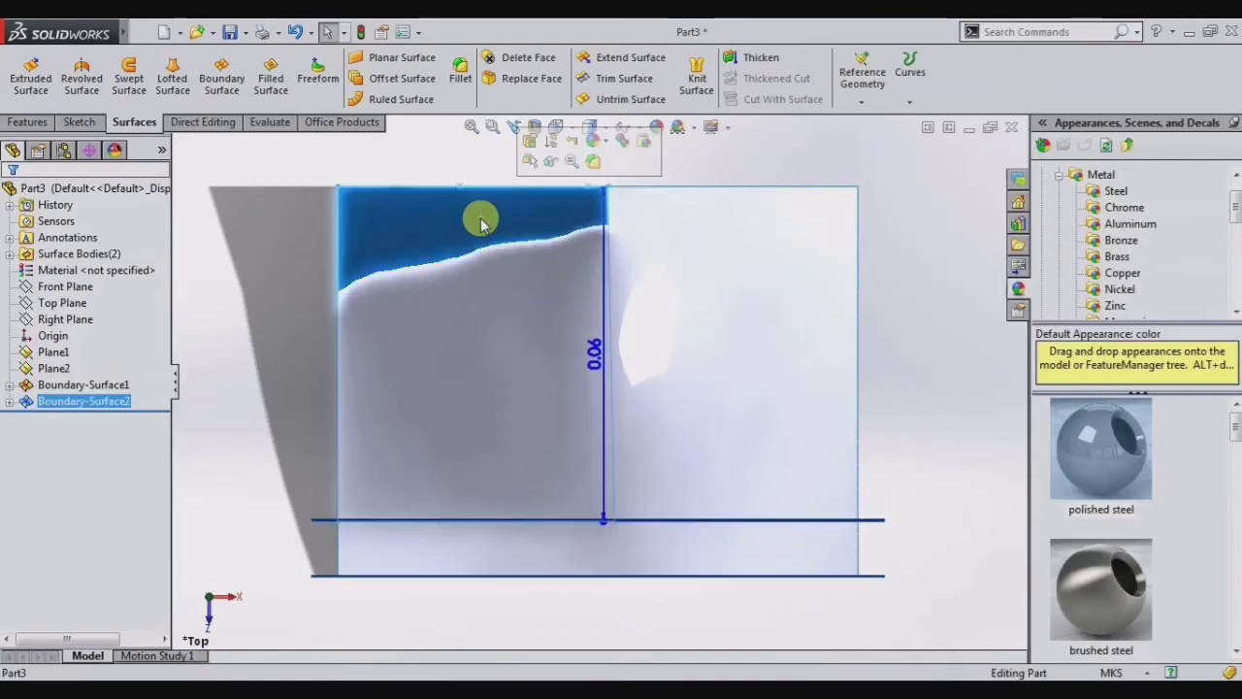
click(62, 125)
click(62, 303)
click(83, 278)
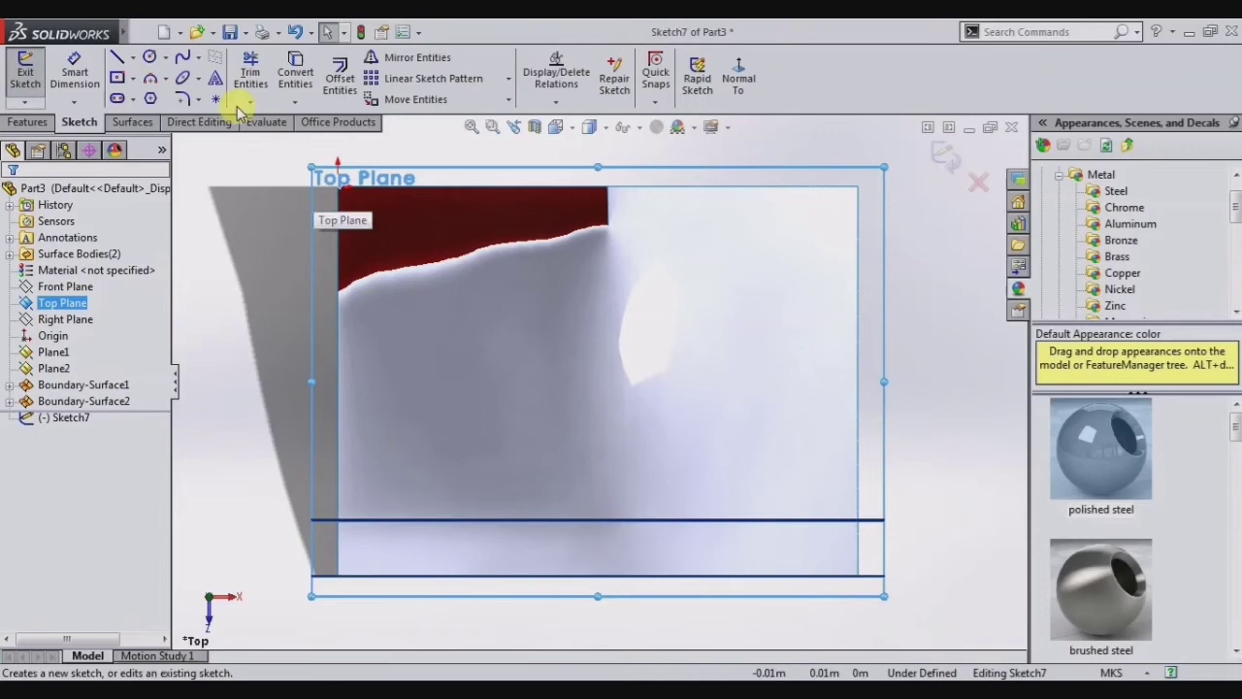
click(117, 58)
click(586, 186)
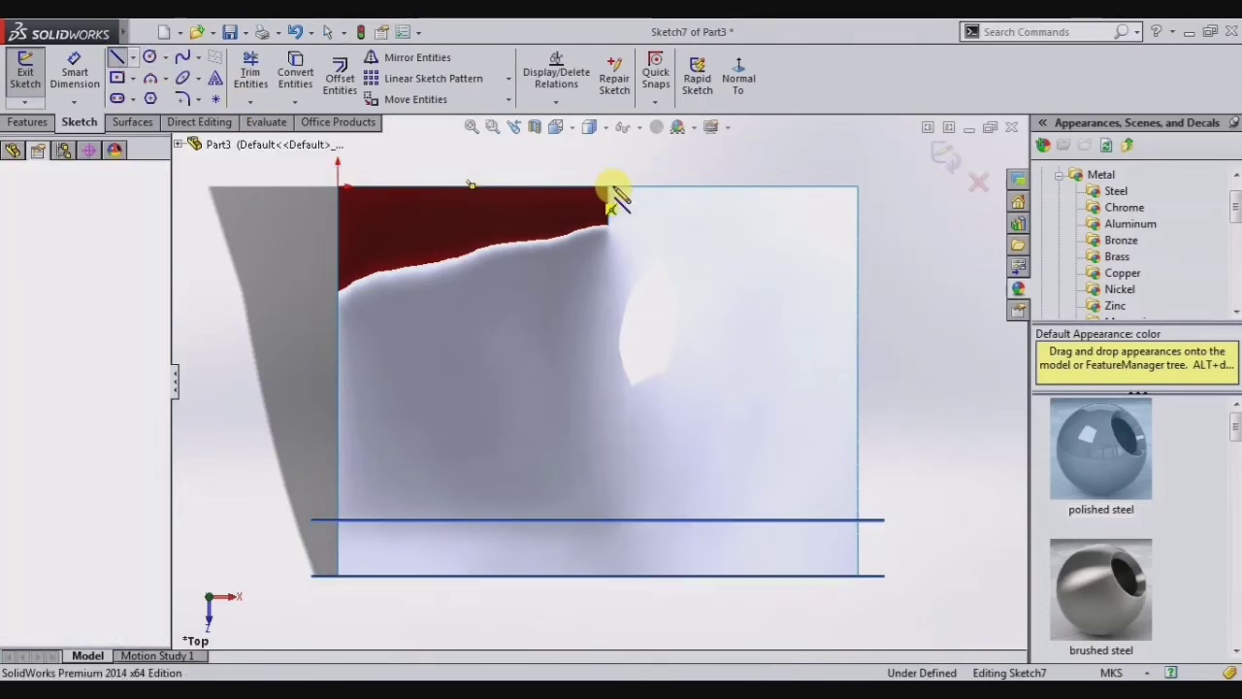
click(624, 186)
Draw a spline from the short line's end curving down to the lower horizontal line, adjusting its points.
click(167, 57)
click(181, 57)
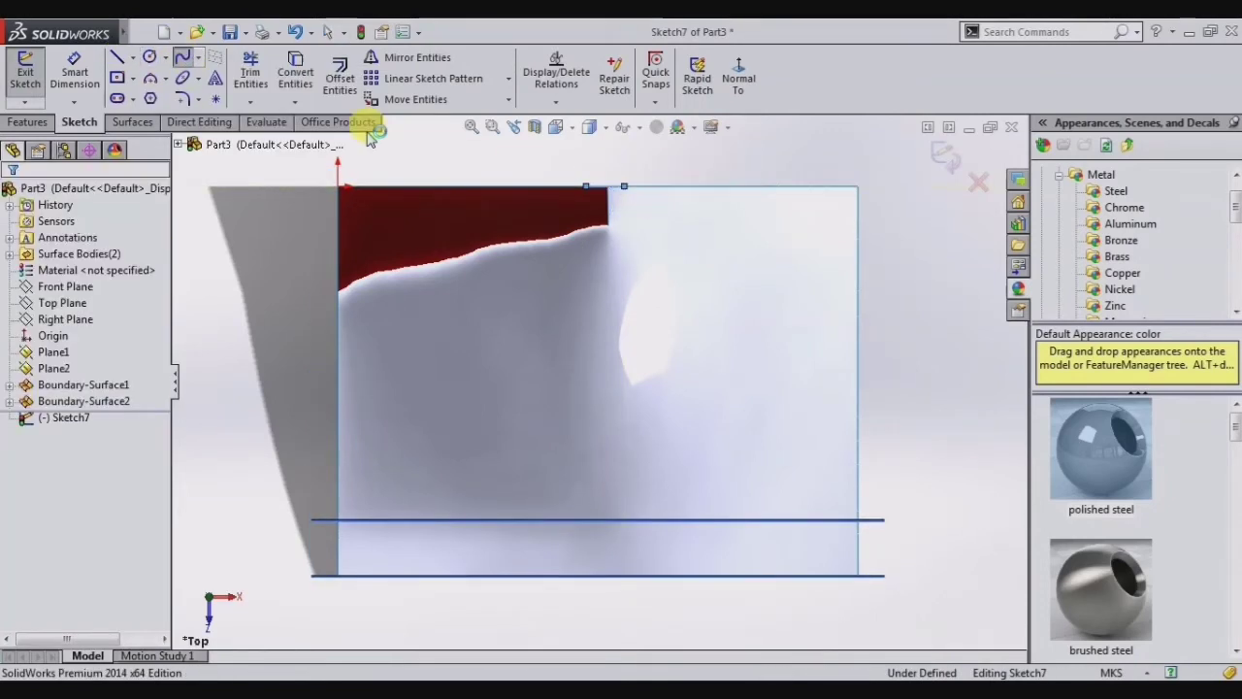
click(624, 186)
click(607, 387)
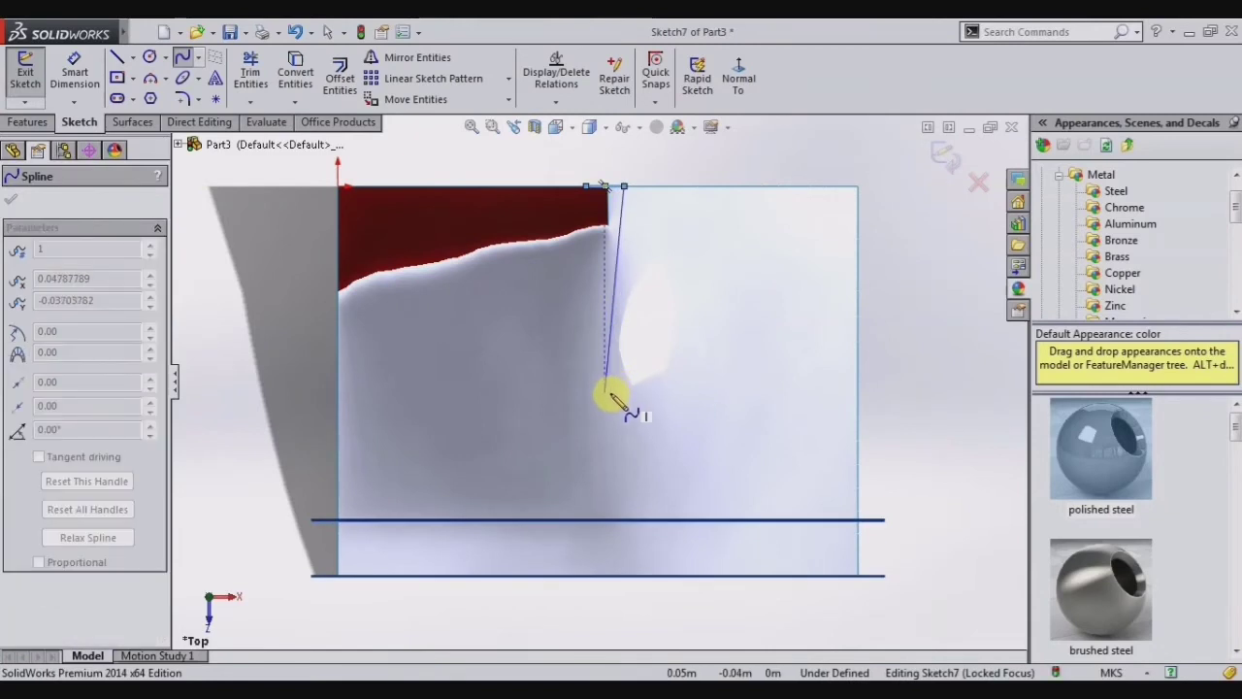
double_click(520, 521)
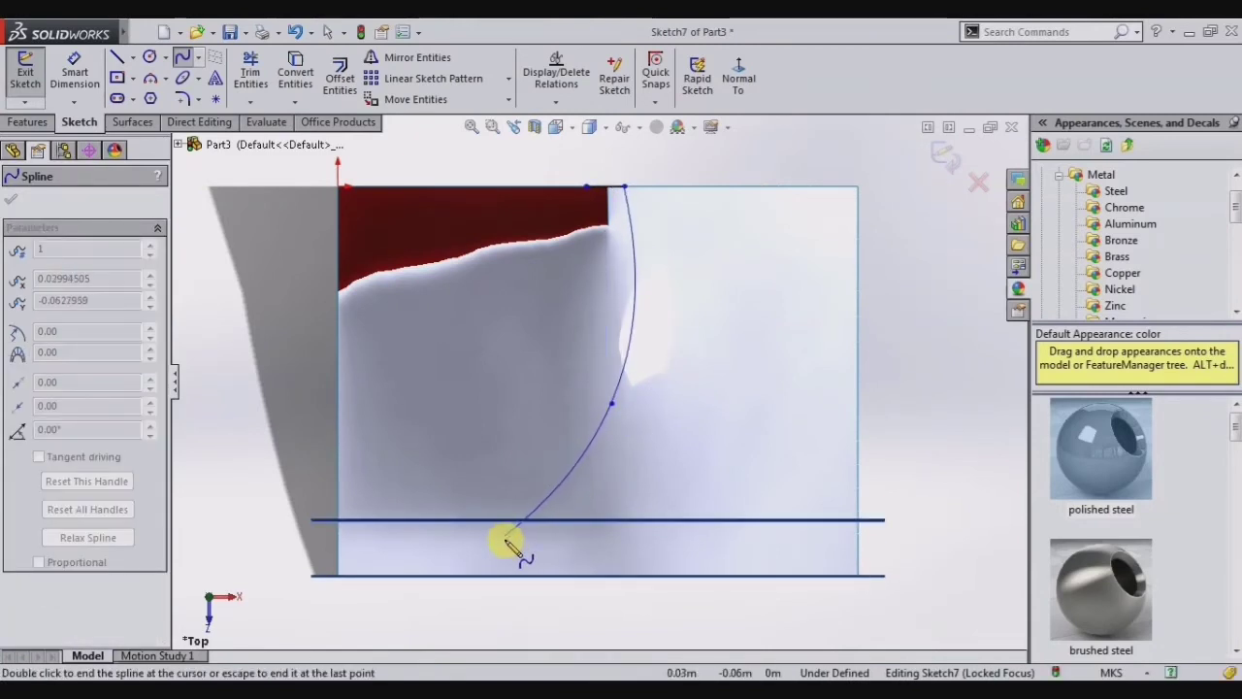
key(Escape)
mouse_move(610, 404)
mouse_down()
mouse_move(587, 416)
mouse_move(577, 405)
mouse_up()
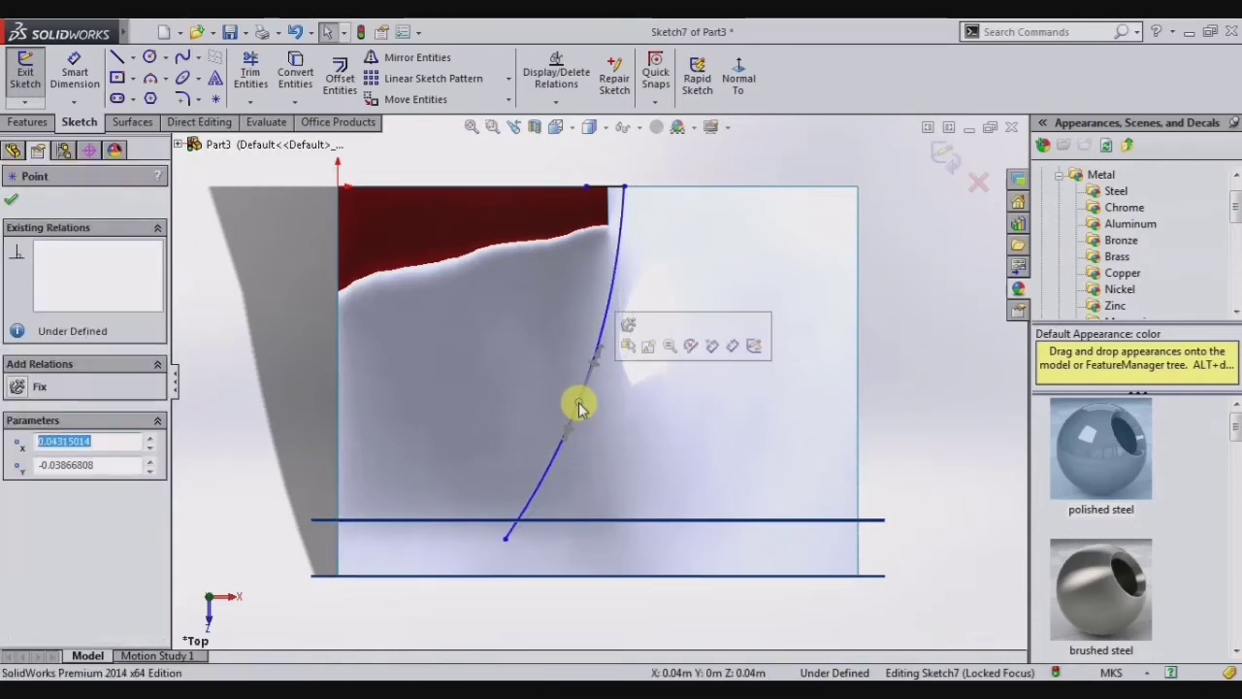
drag(506, 538, 521, 524)
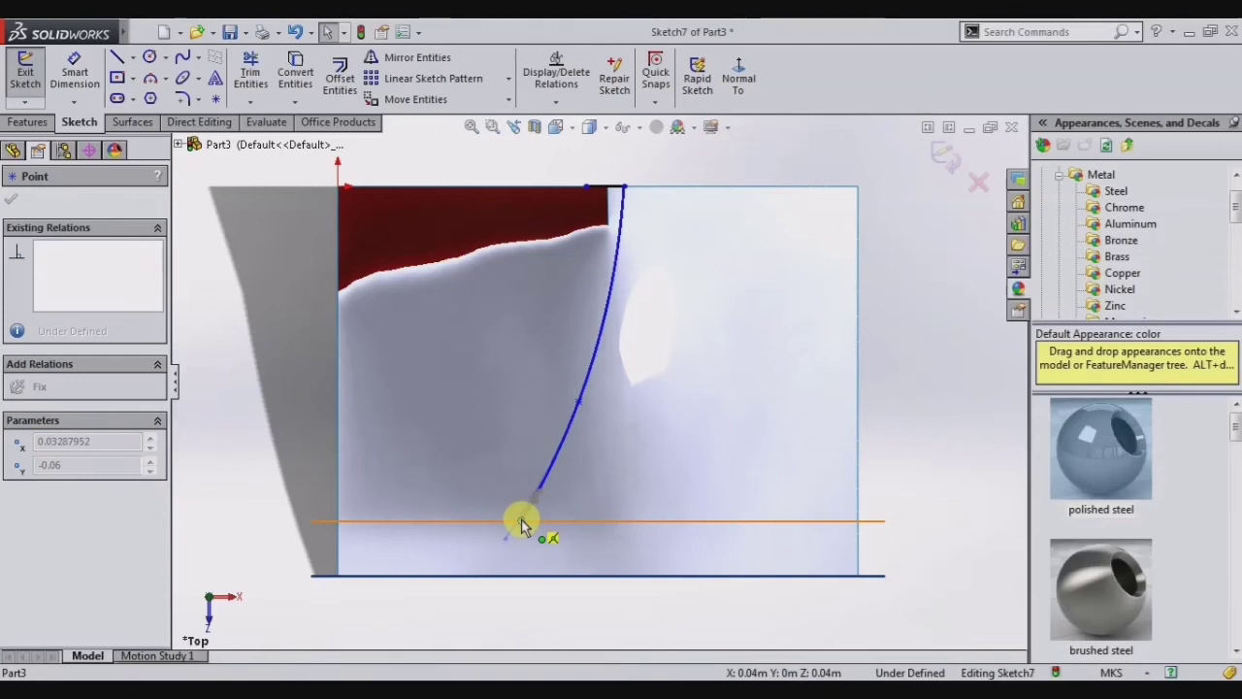
drag(521, 524, 517, 527)
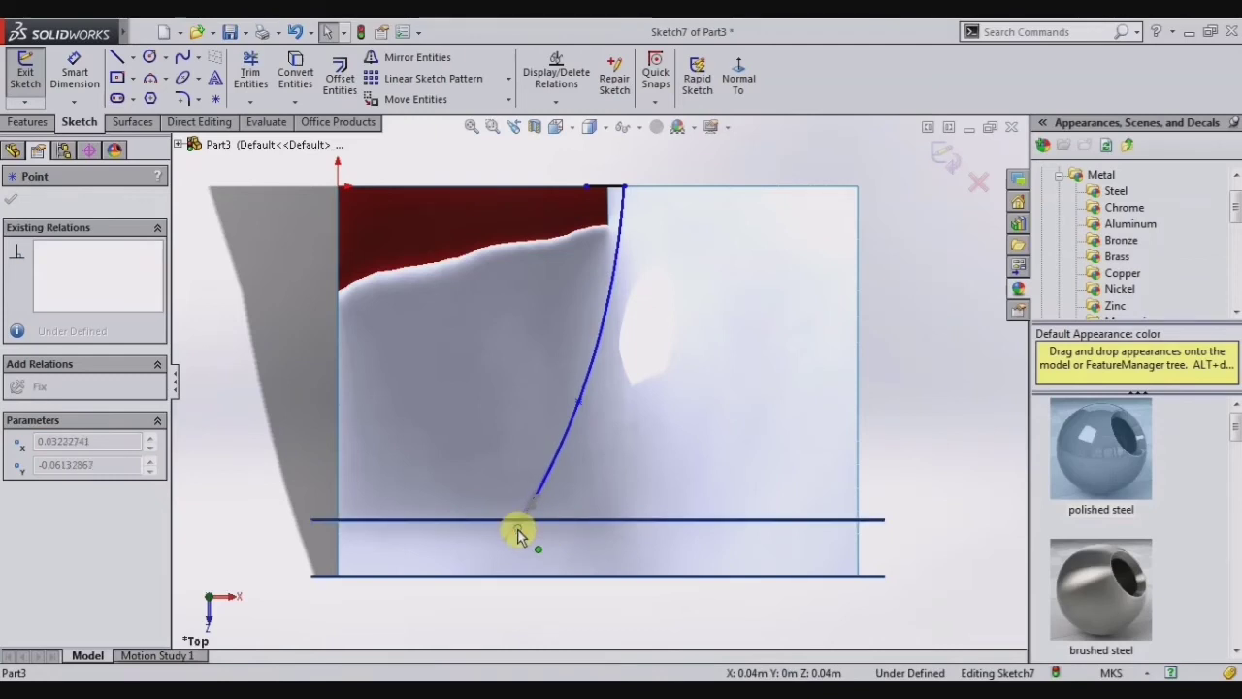
Draw a second spline from the top endpoint to the bottom-left and close the outline with a bottom line.
click(182, 56)
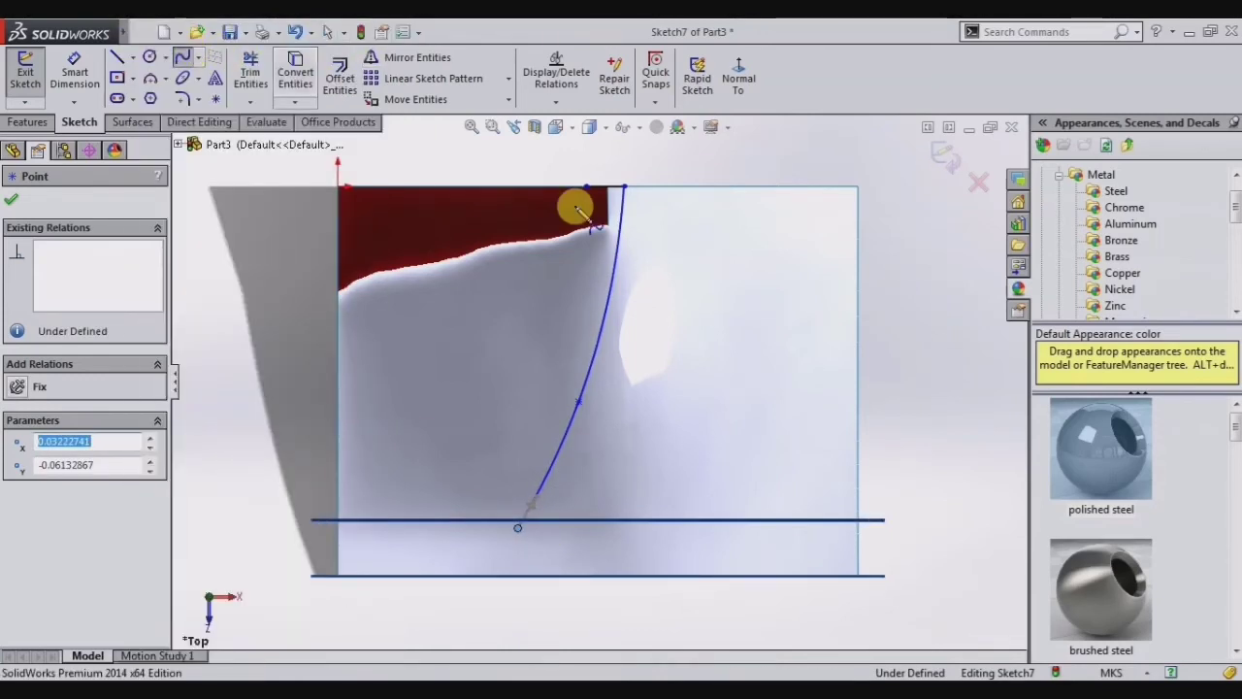
click(586, 186)
click(578, 313)
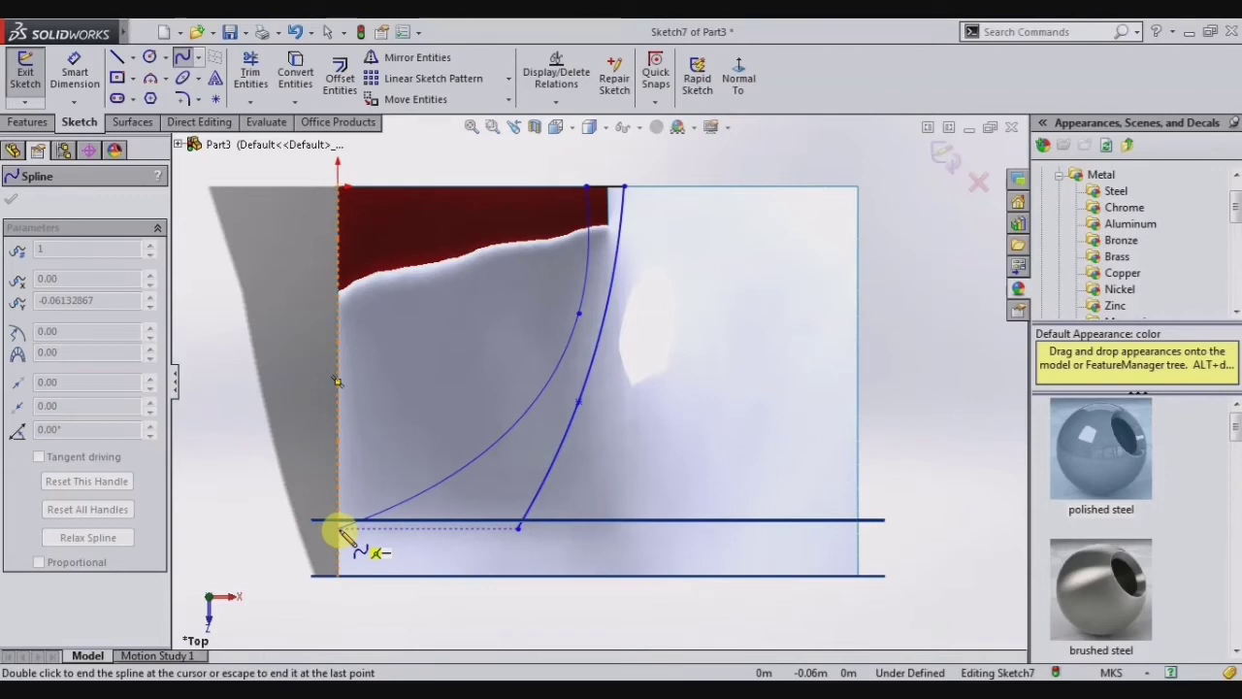
double_click(340, 531)
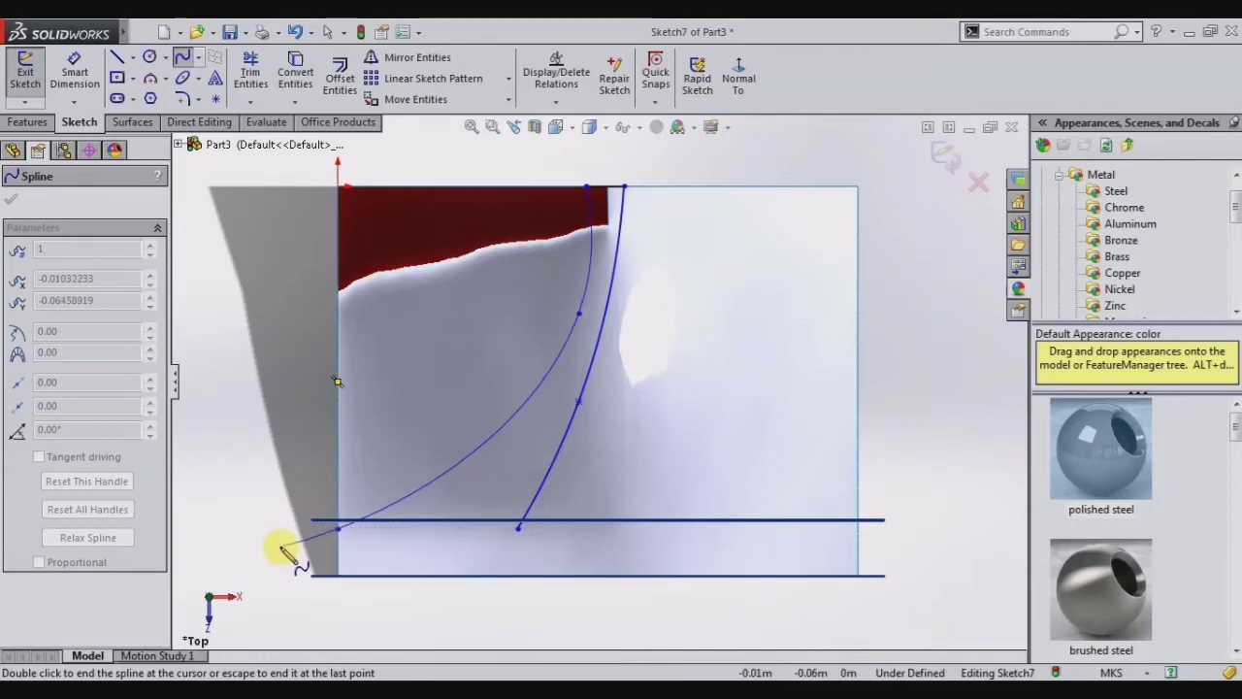
key(Escape)
click(119, 61)
click(518, 527)
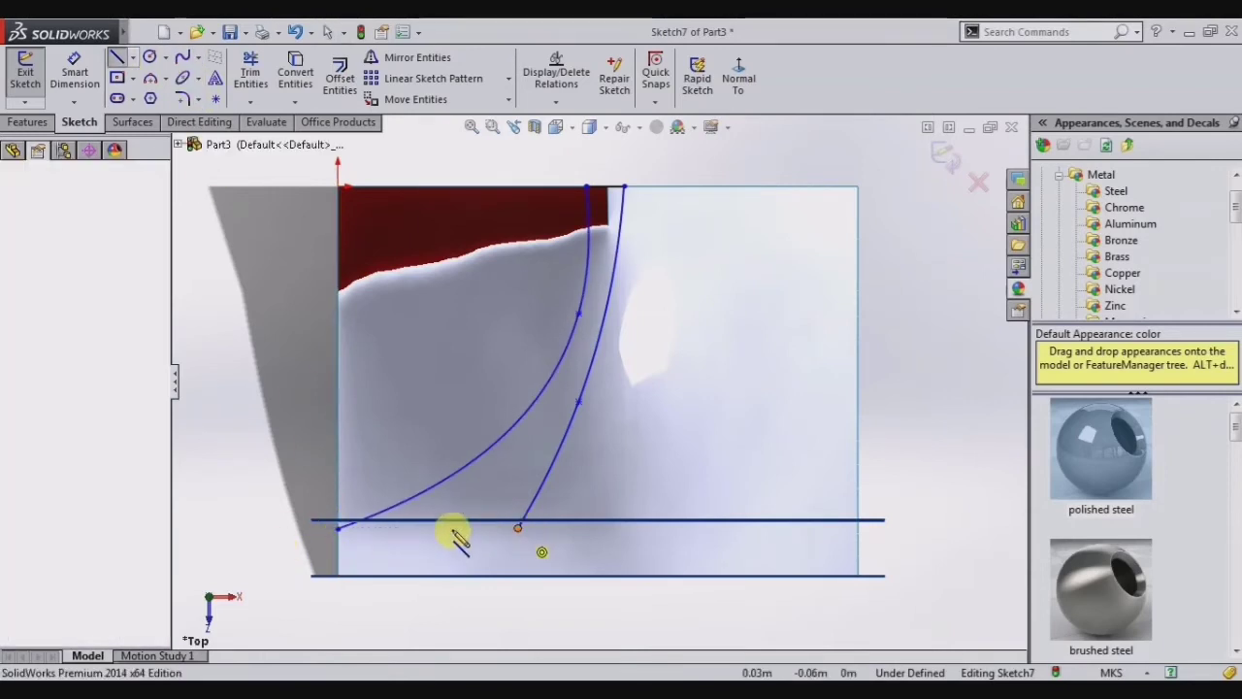
click(337, 530)
key(Escape)
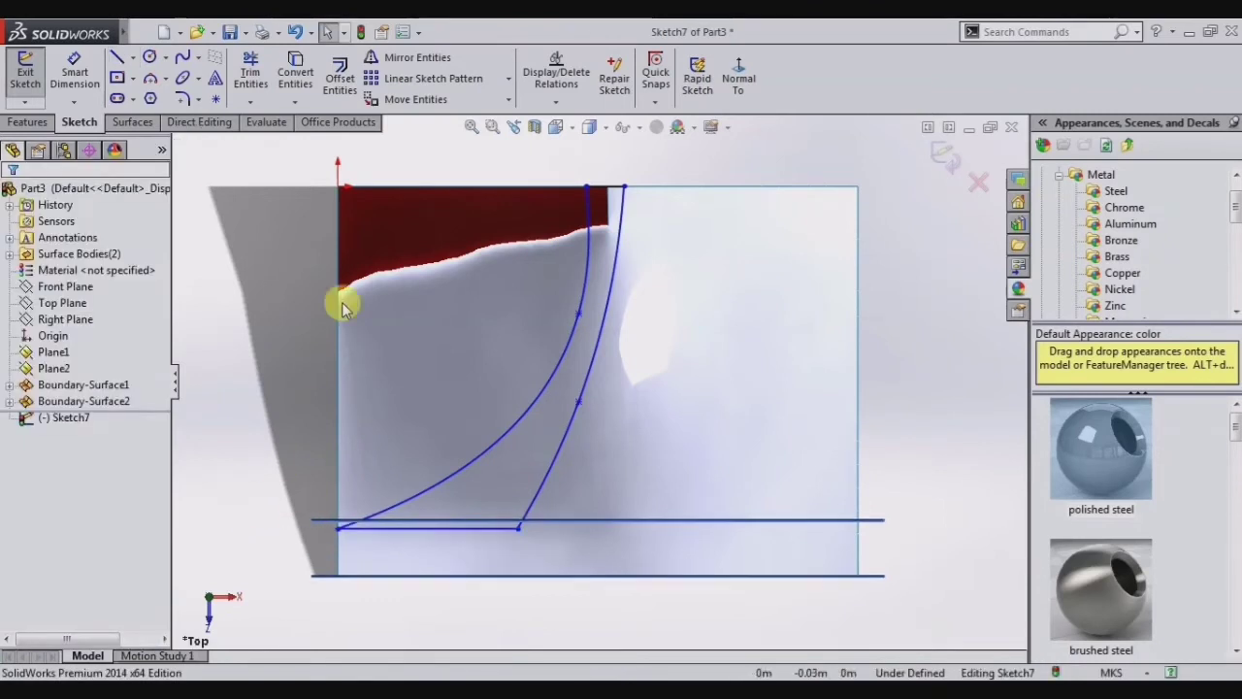
Reshape the inner spline, bending its middle and snapping its top end onto the top edge.
mouse_move(565, 327)
mouse_down()
mouse_move(524, 345)
mouse_move(492, 444)
mouse_up()
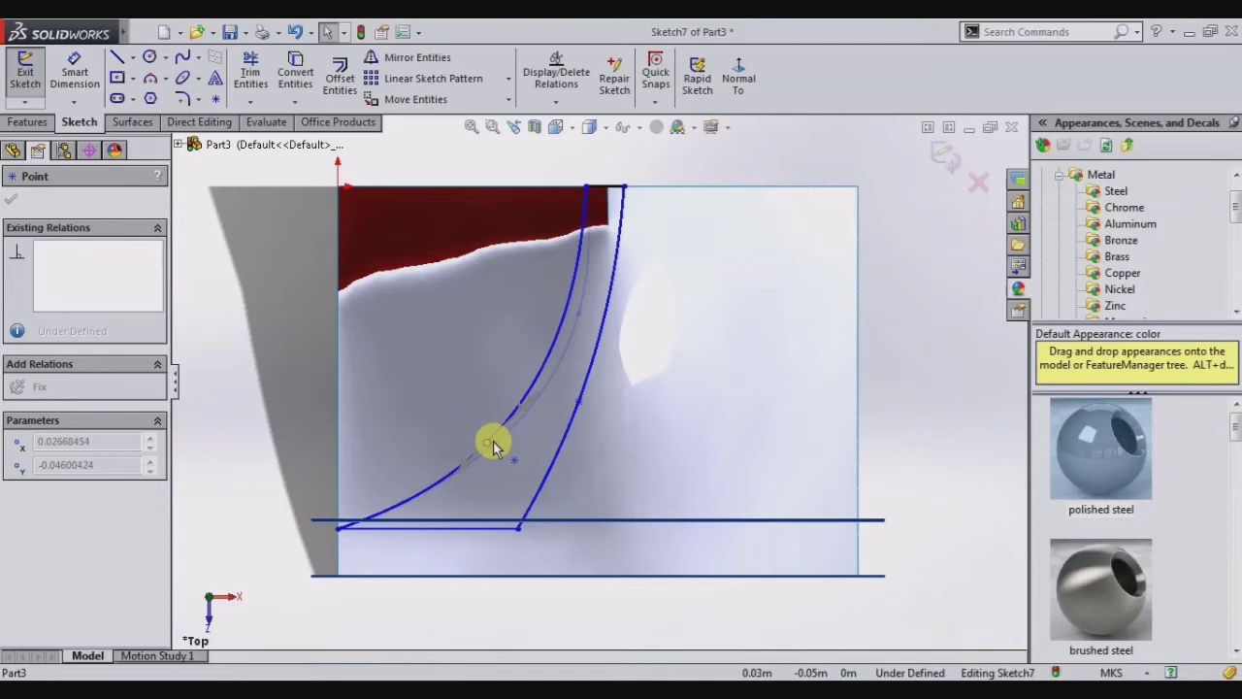
drag(492, 444, 497, 436)
drag(587, 189, 615, 188)
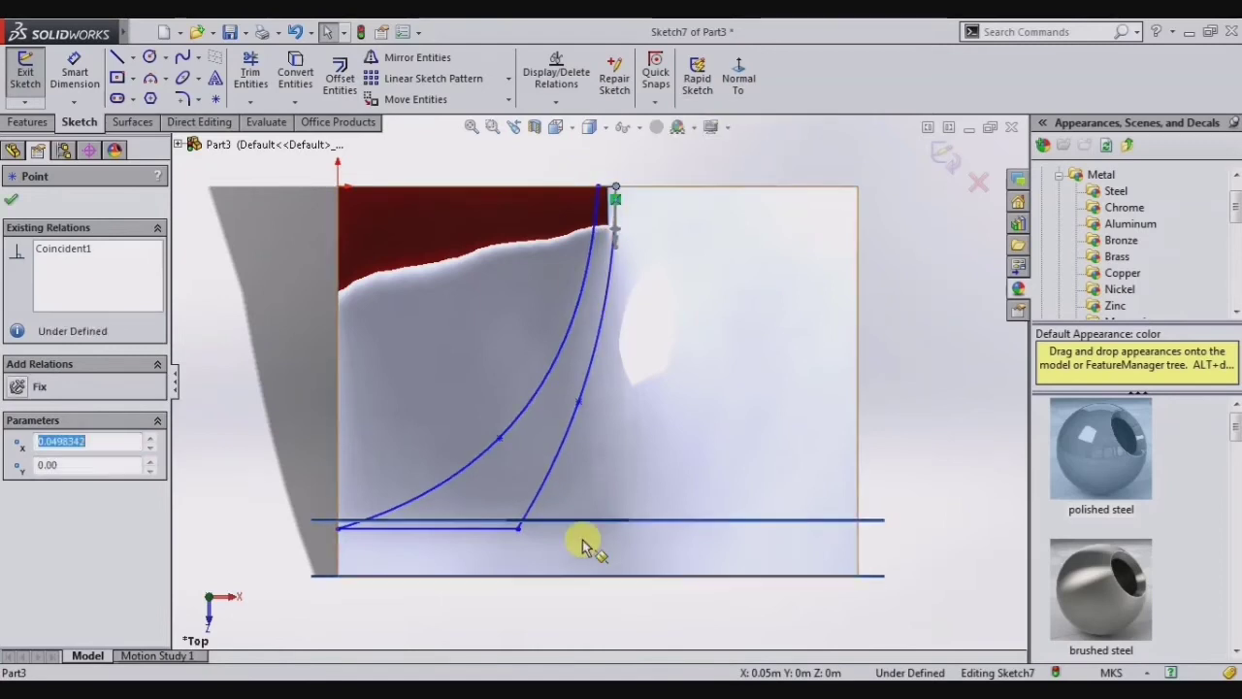
mouse_move(501, 440)
mouse_down()
mouse_move(482, 427)
mouse_move(442, 458)
mouse_up()
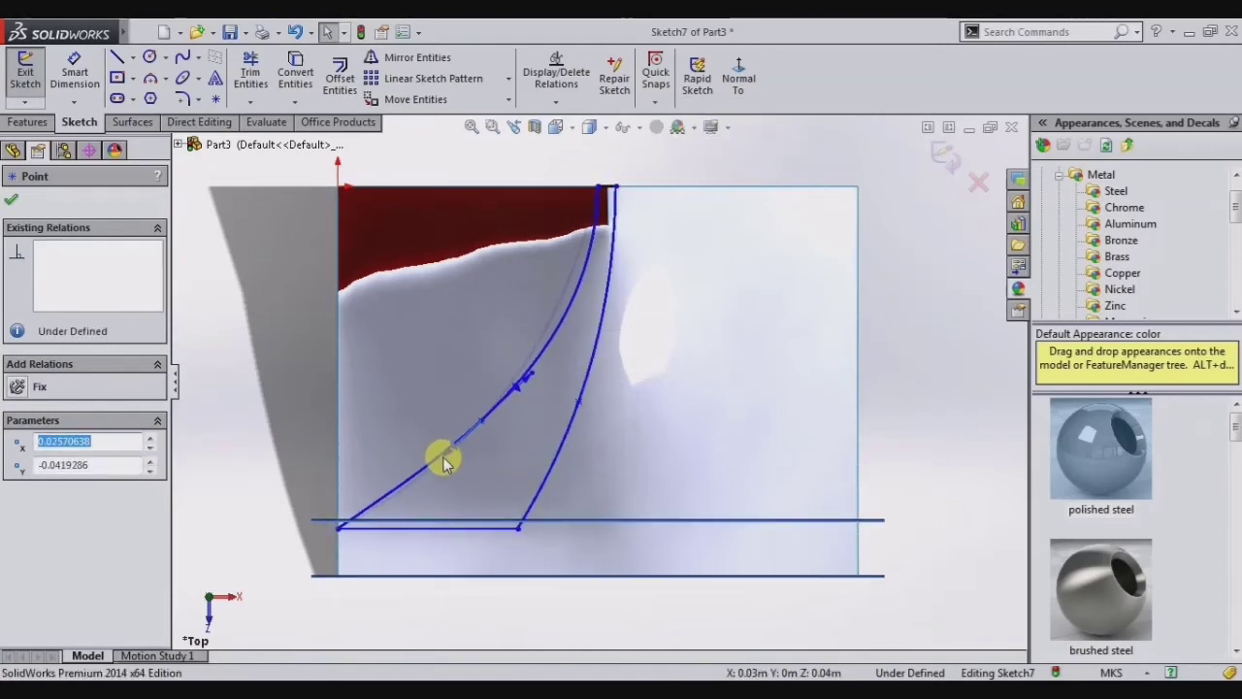
click(443, 456)
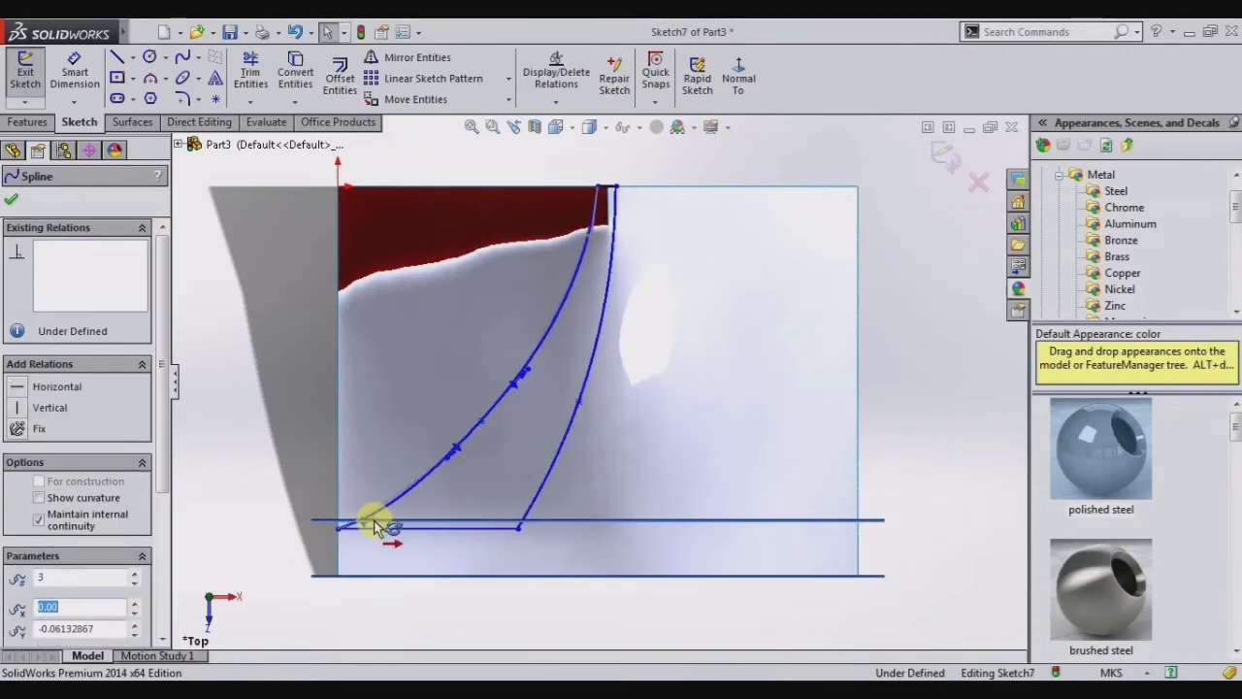
click(257, 340)
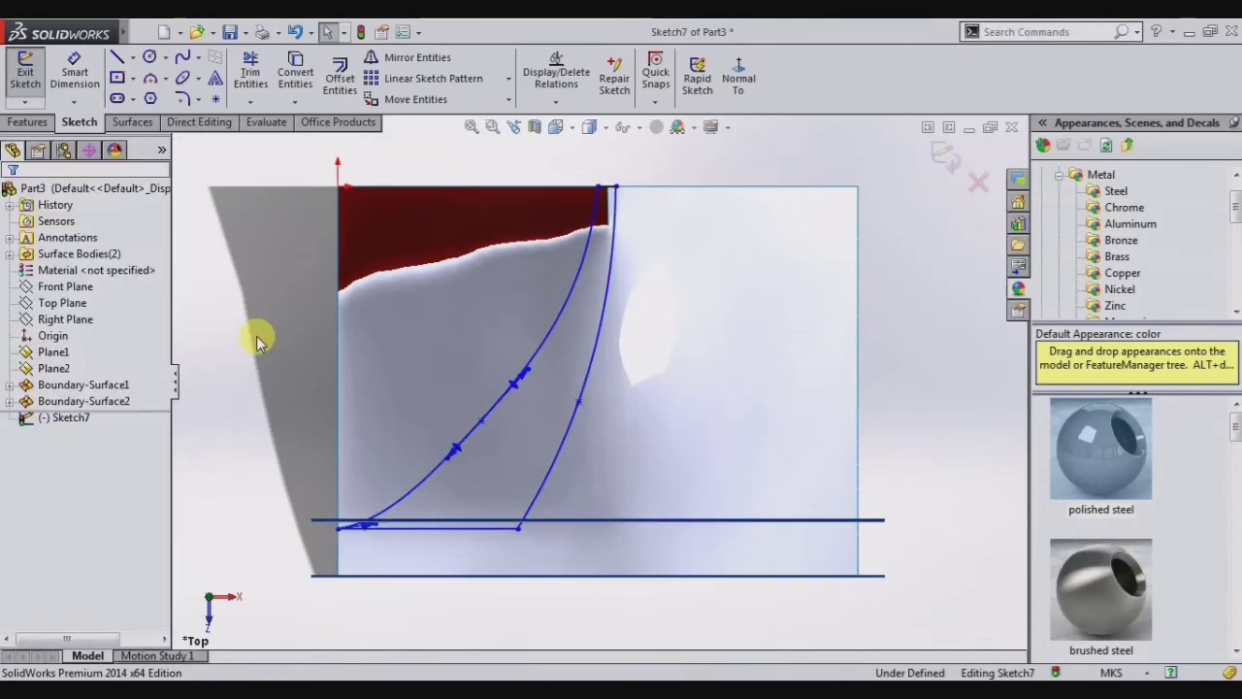
click(136, 123)
Start a surface trim with Sketch7 as the trim tool and mark pieces of both surfaces for removal.
click(625, 78)
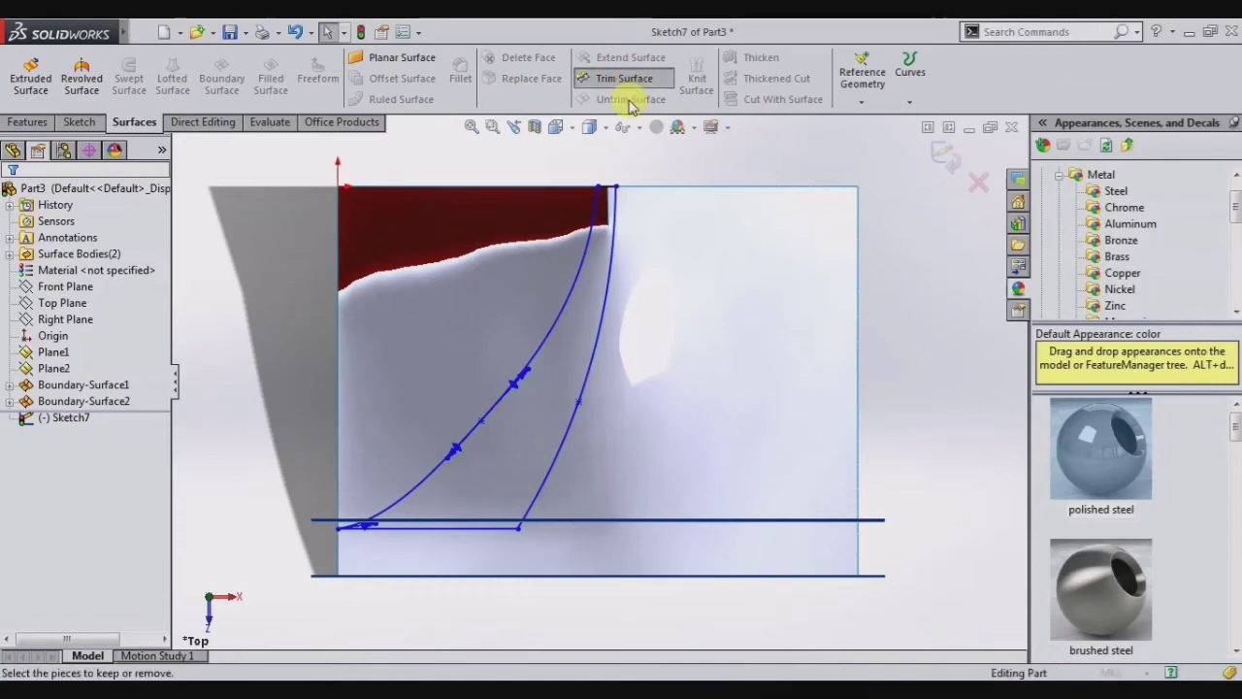
right_click(112, 345)
click(180, 353)
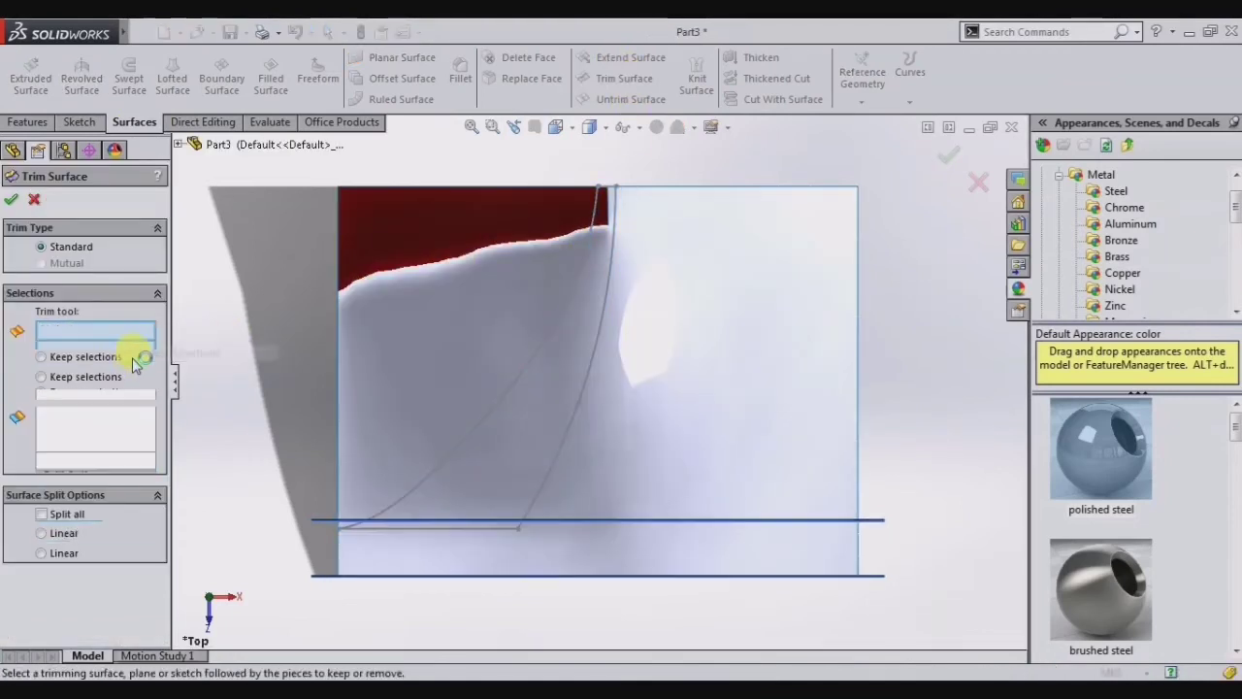
click(573, 294)
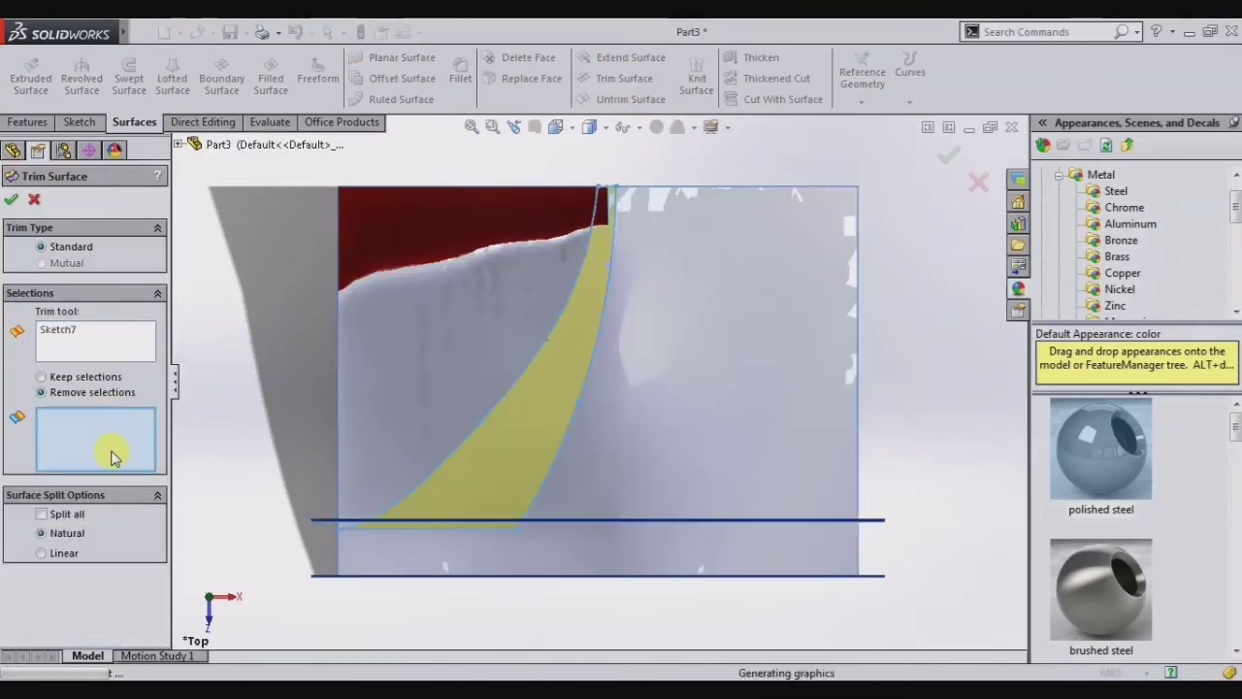
click(435, 359)
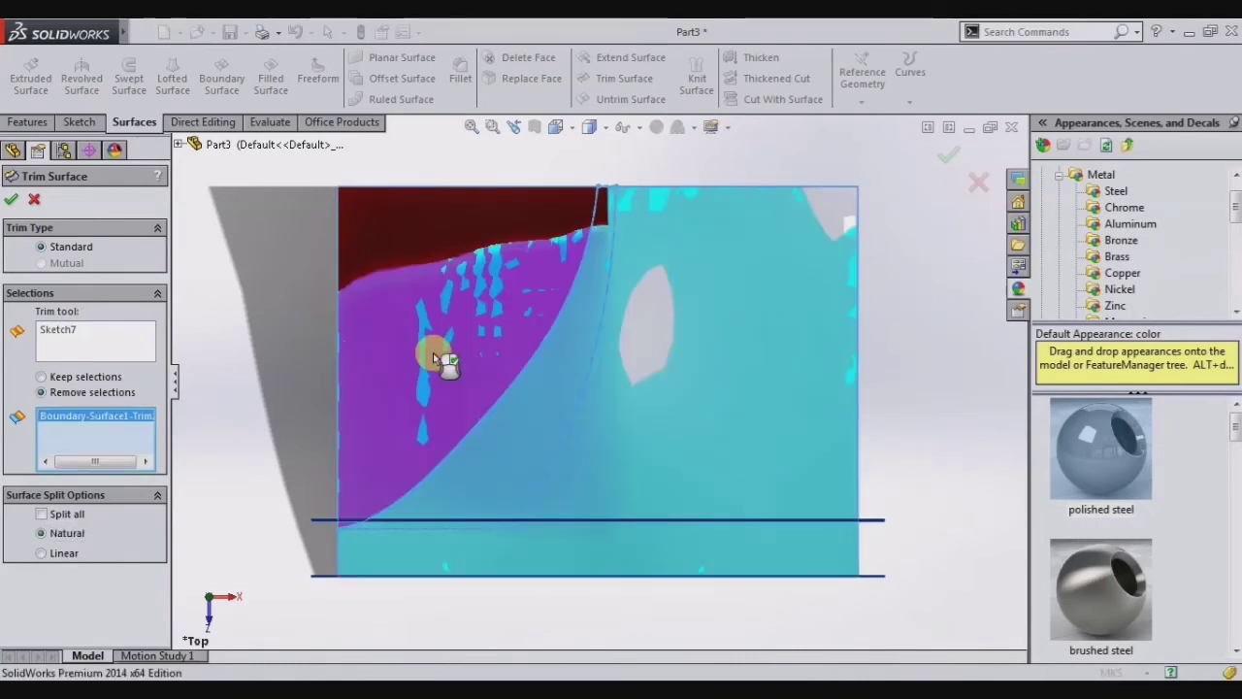
click(603, 207)
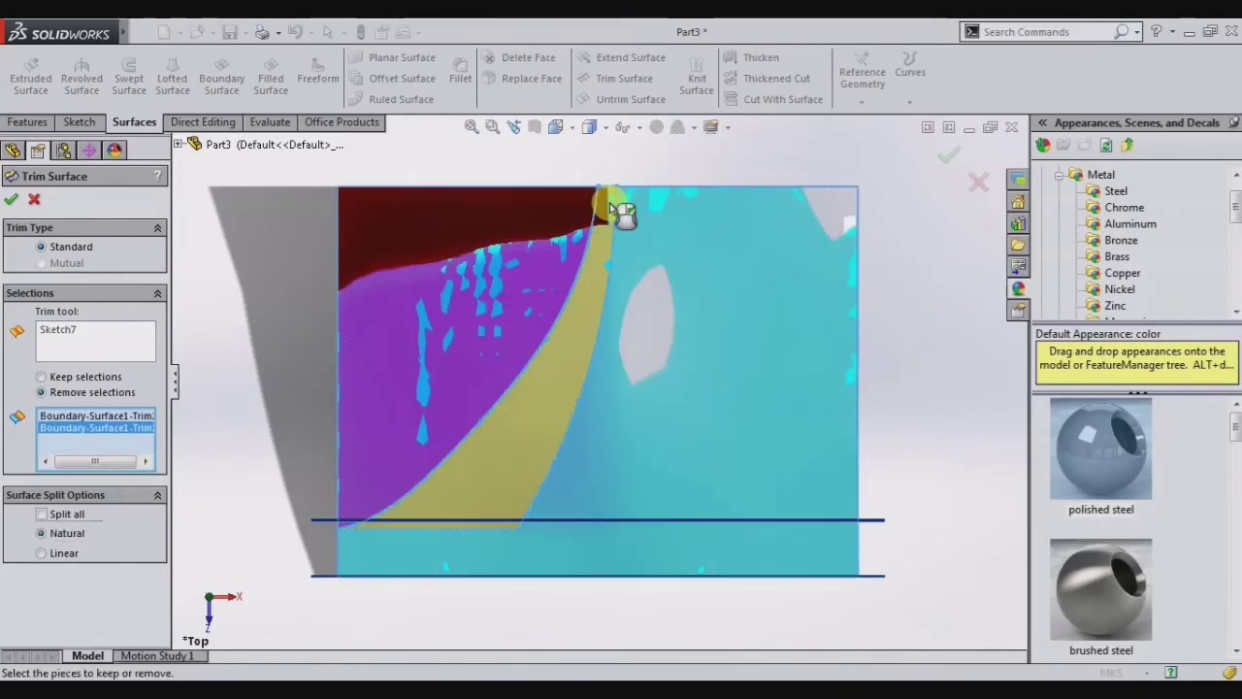
click(602, 208)
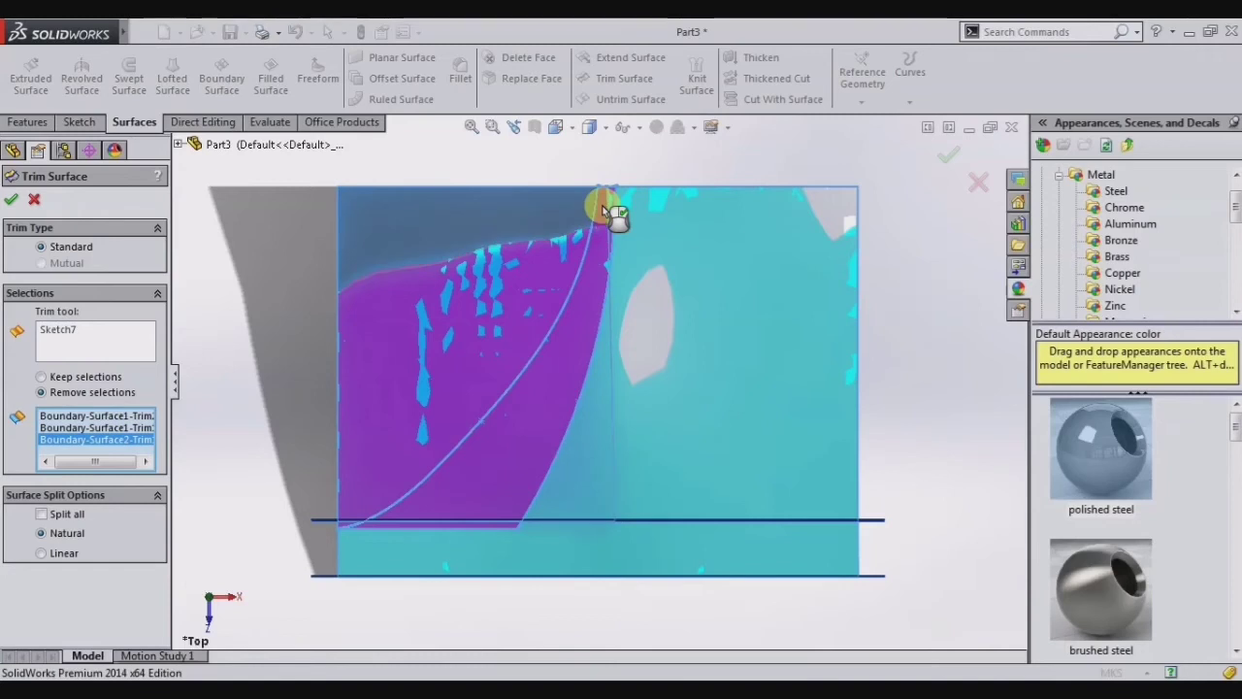
Turn the model to the back view and mark another piece of the second surface for removal.
key(ctrl+7)
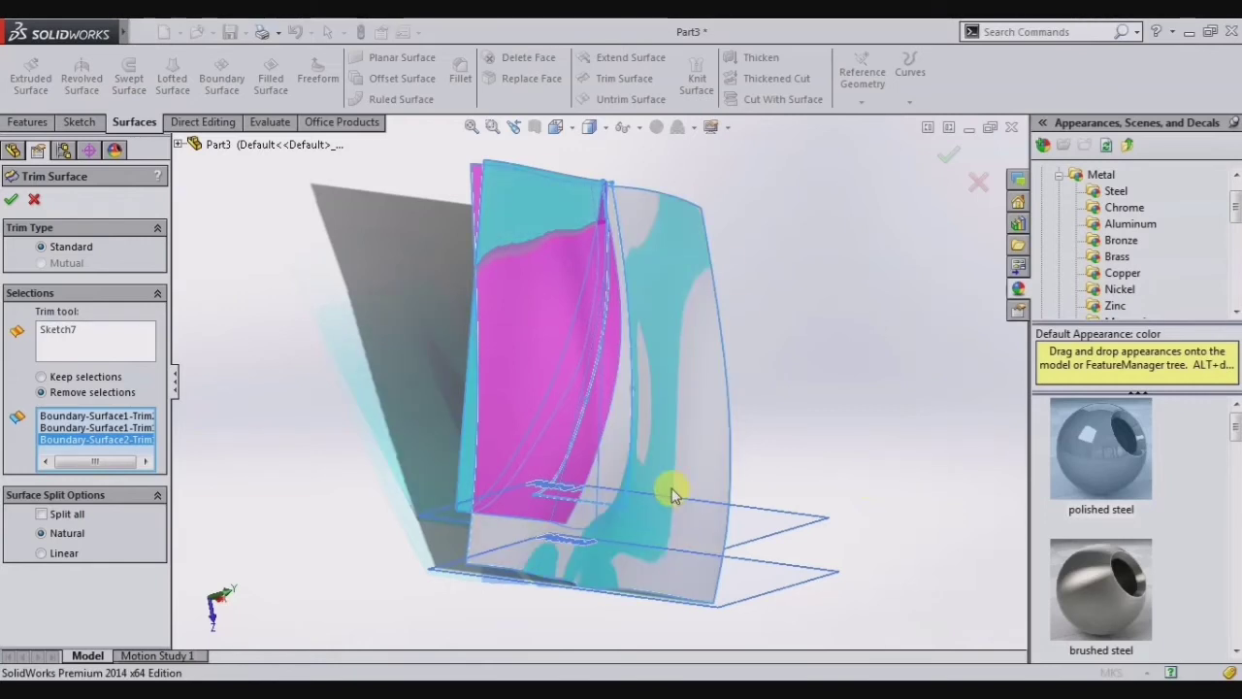
key(ctrl+2)
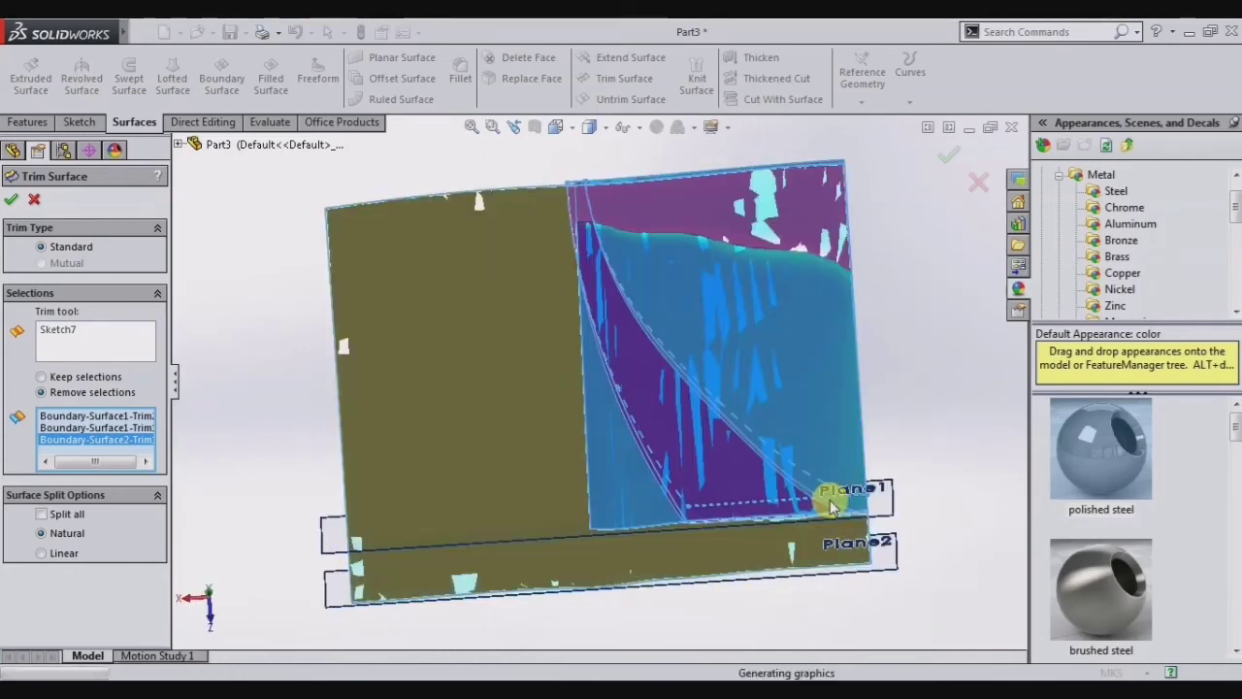
click(630, 510)
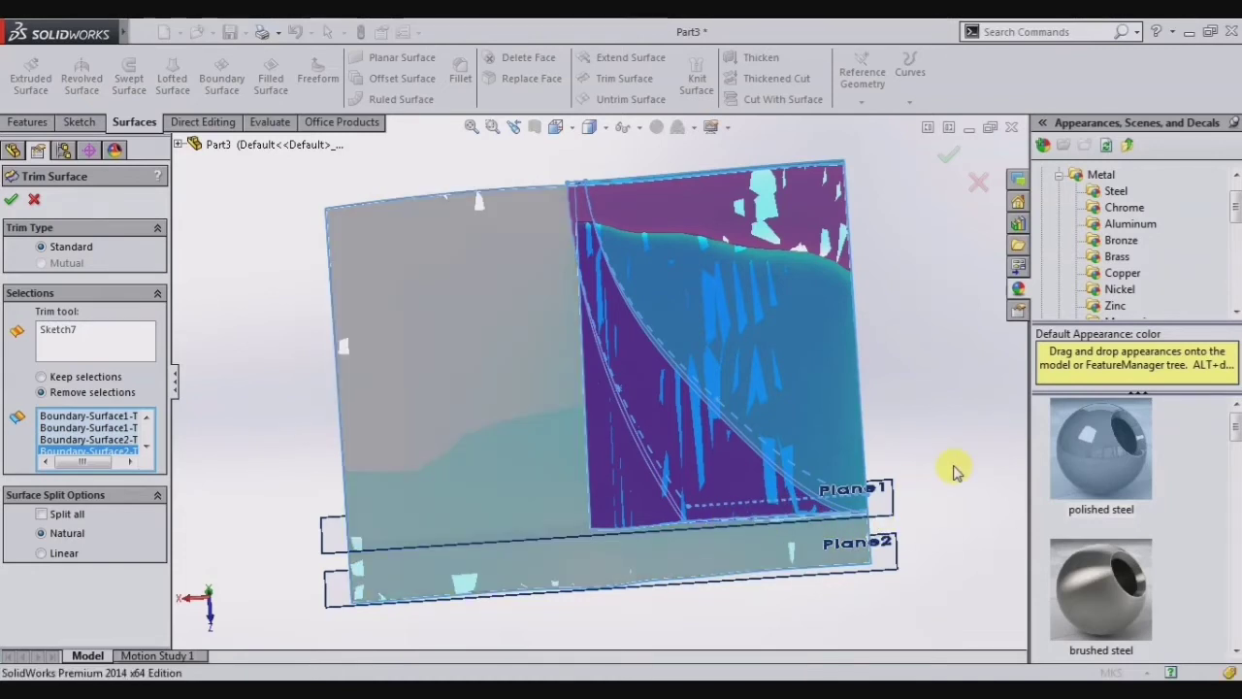
key(Left)
key(Left)
key(Left)
key(Left)
key(Left)
key(Left)
key(Left)
key(Left)
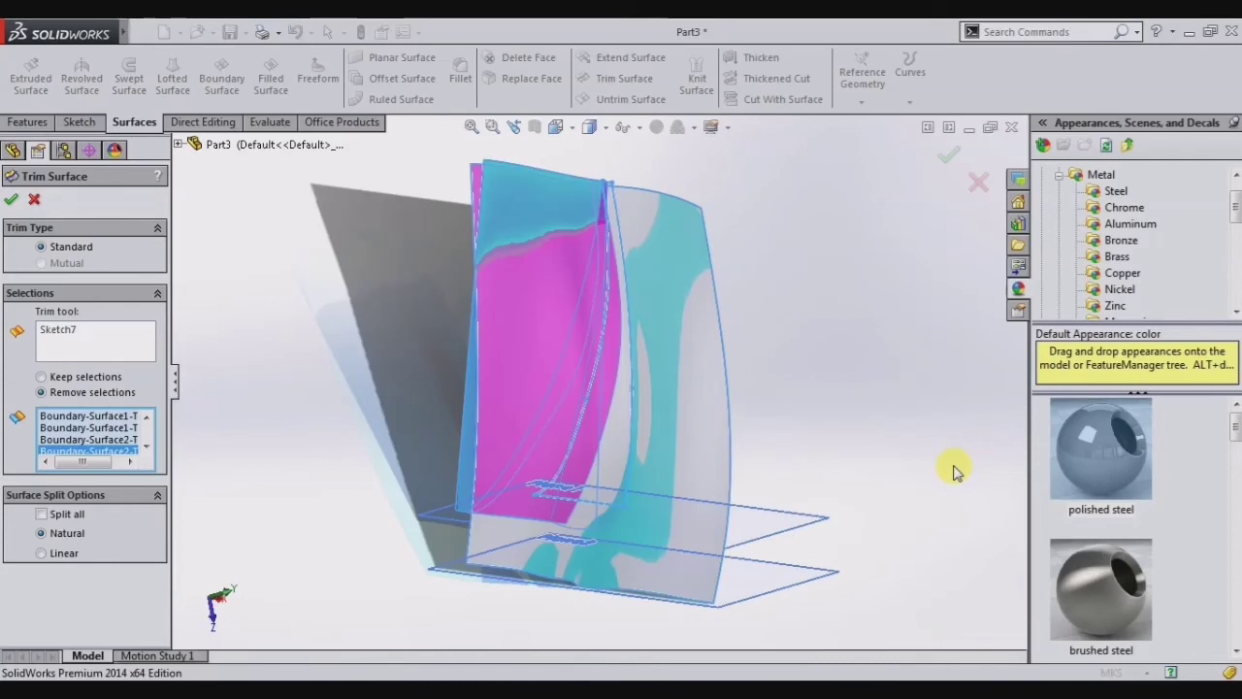
key(Left)
key(Left)
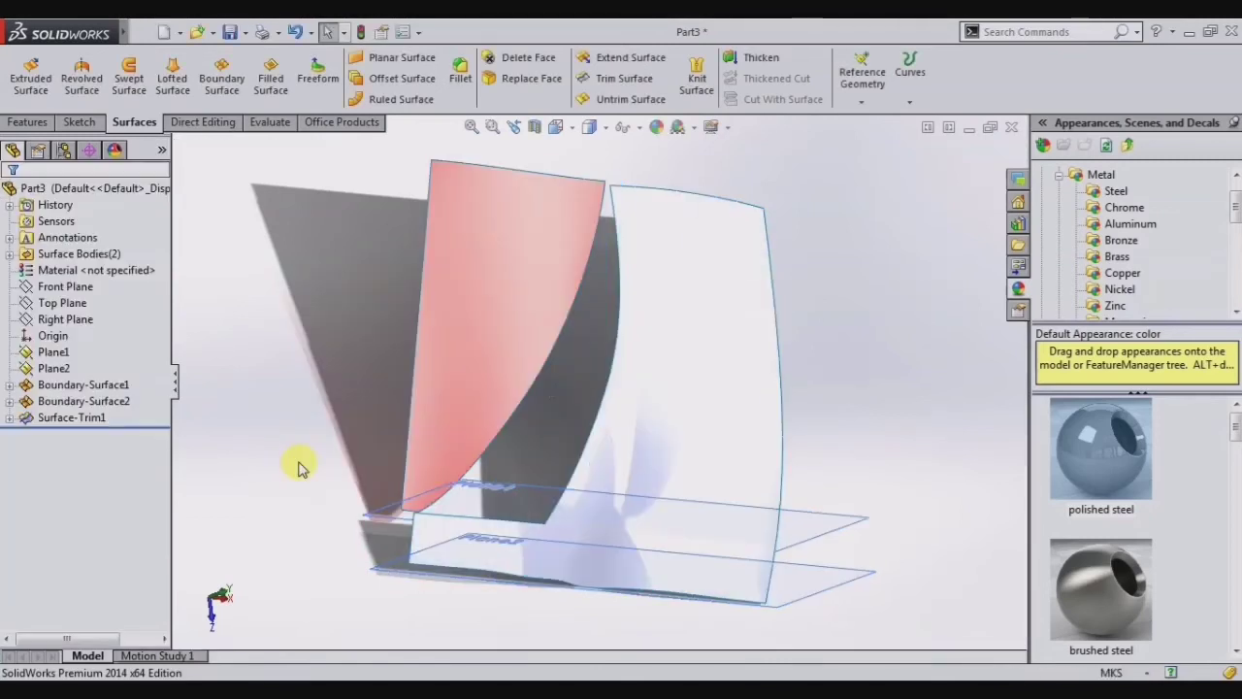
key(Left)
key(Left)
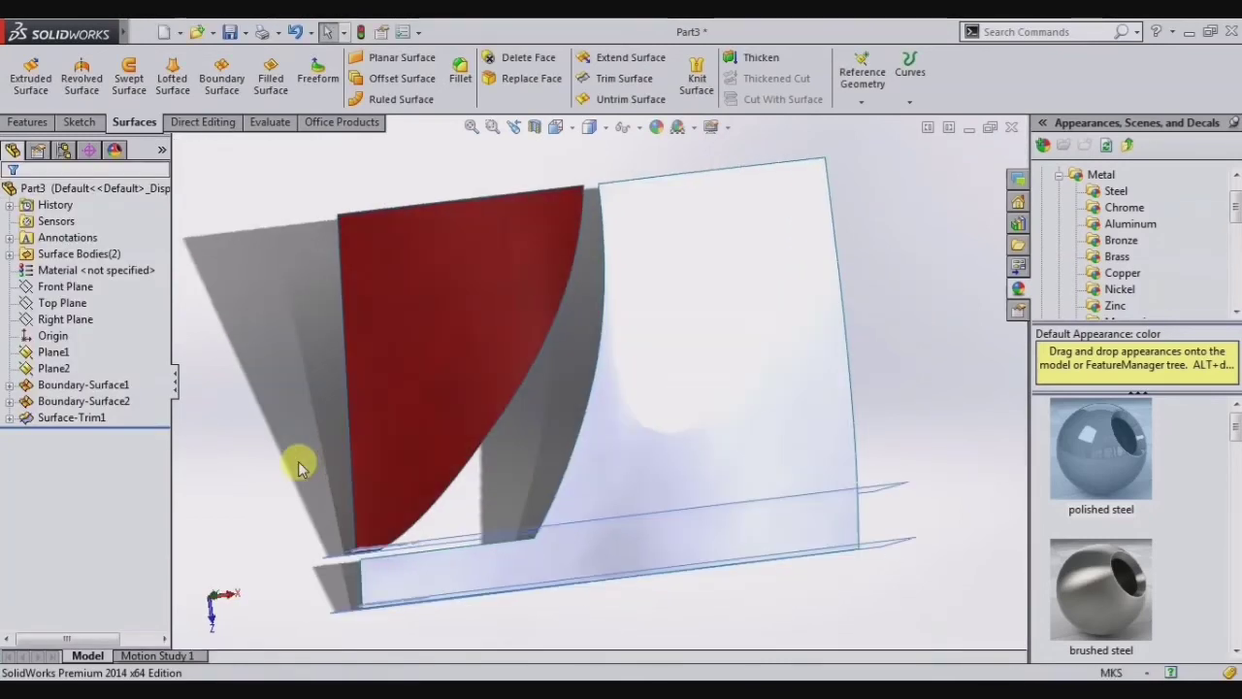
Abandon a fill patch and bridge the gap between the two trimmed curved edges with Boundary-Surface3.
click(264, 76)
click(579, 222)
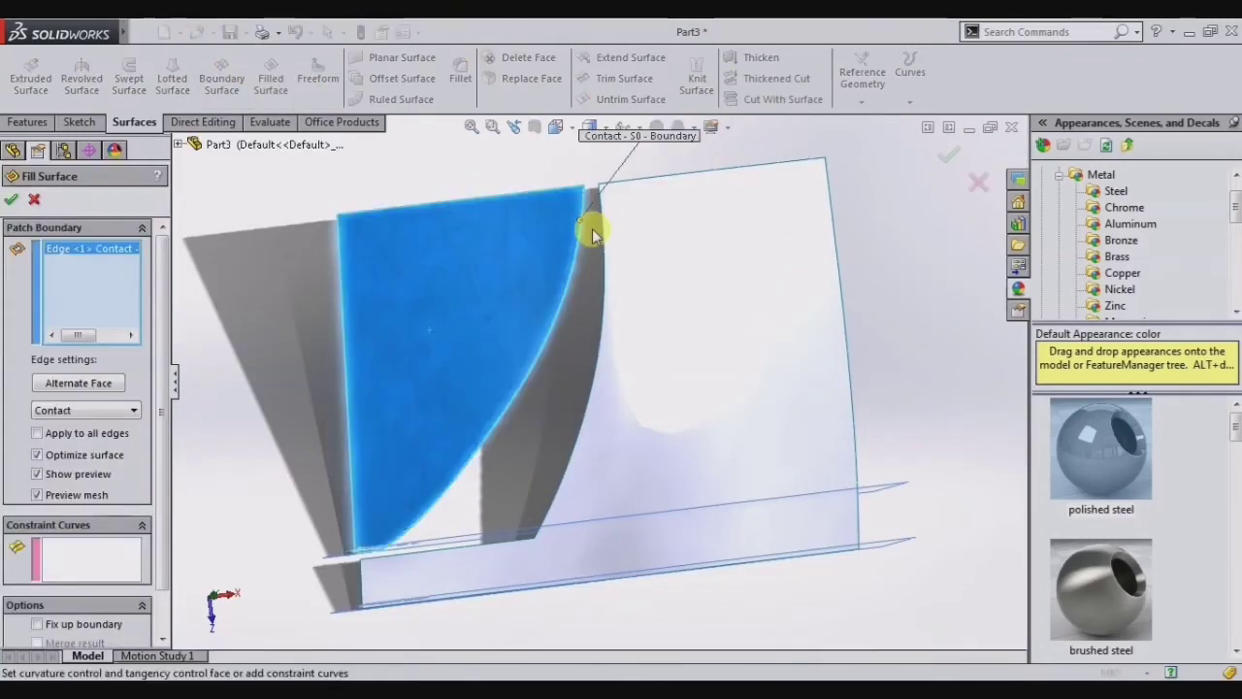
click(602, 254)
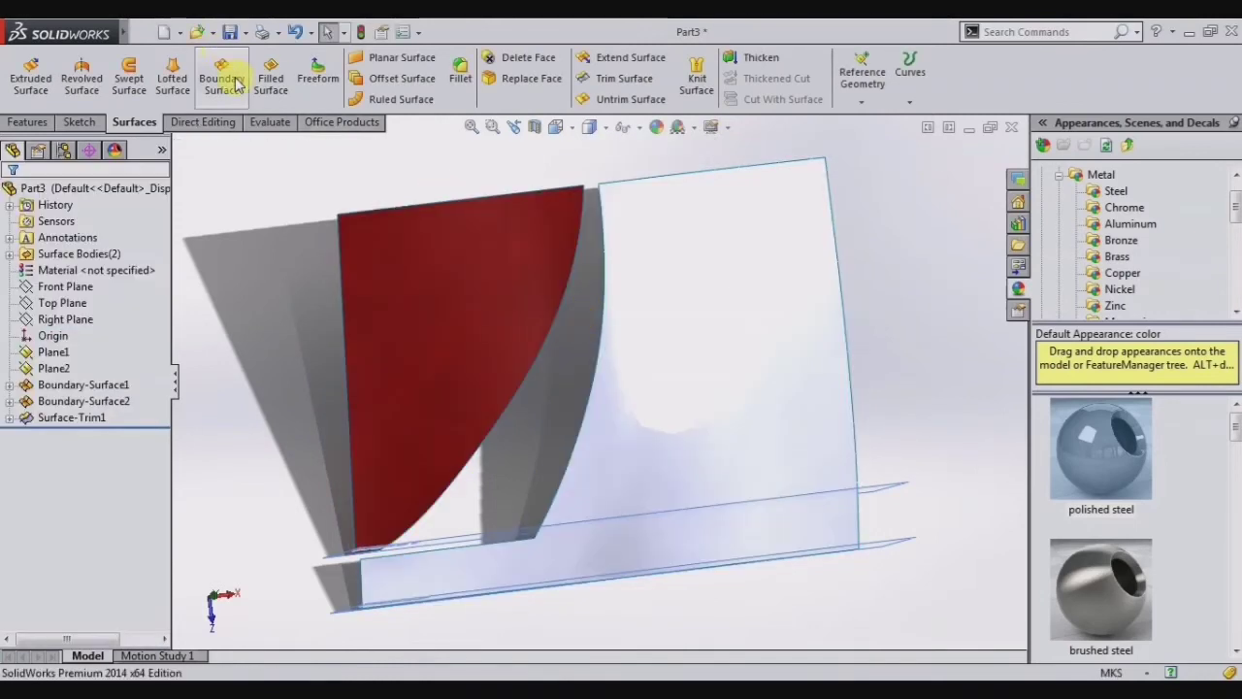
click(604, 269)
click(573, 269)
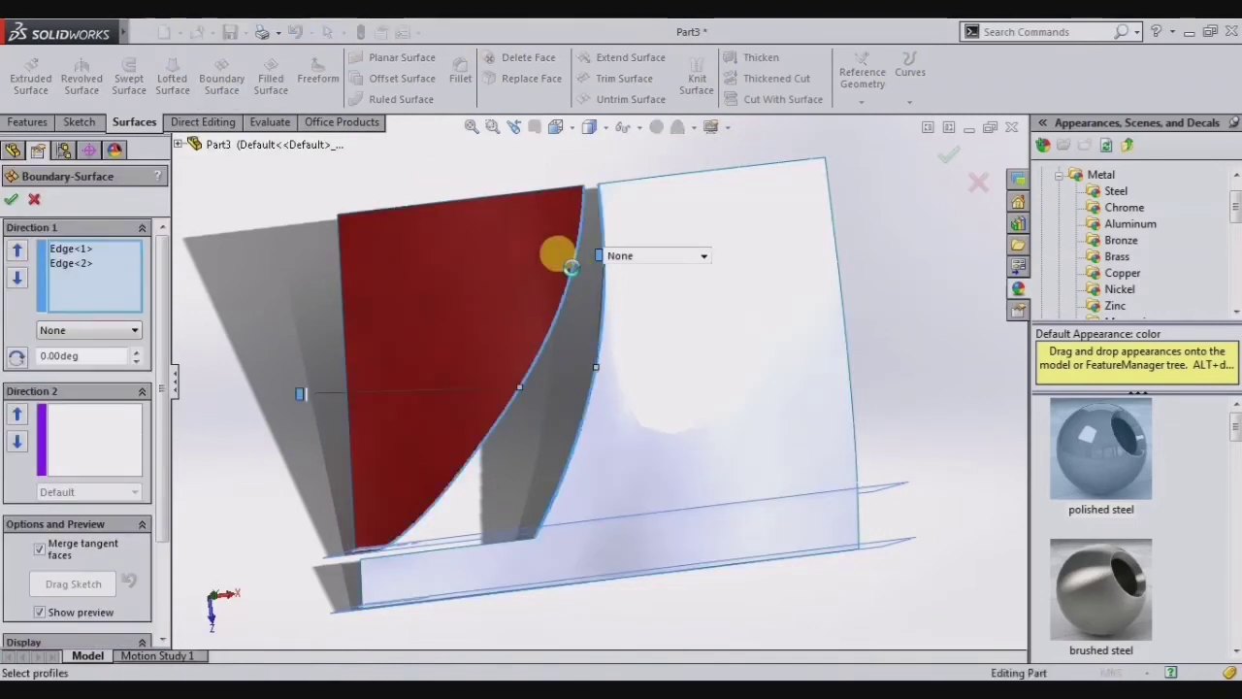
click(11, 199)
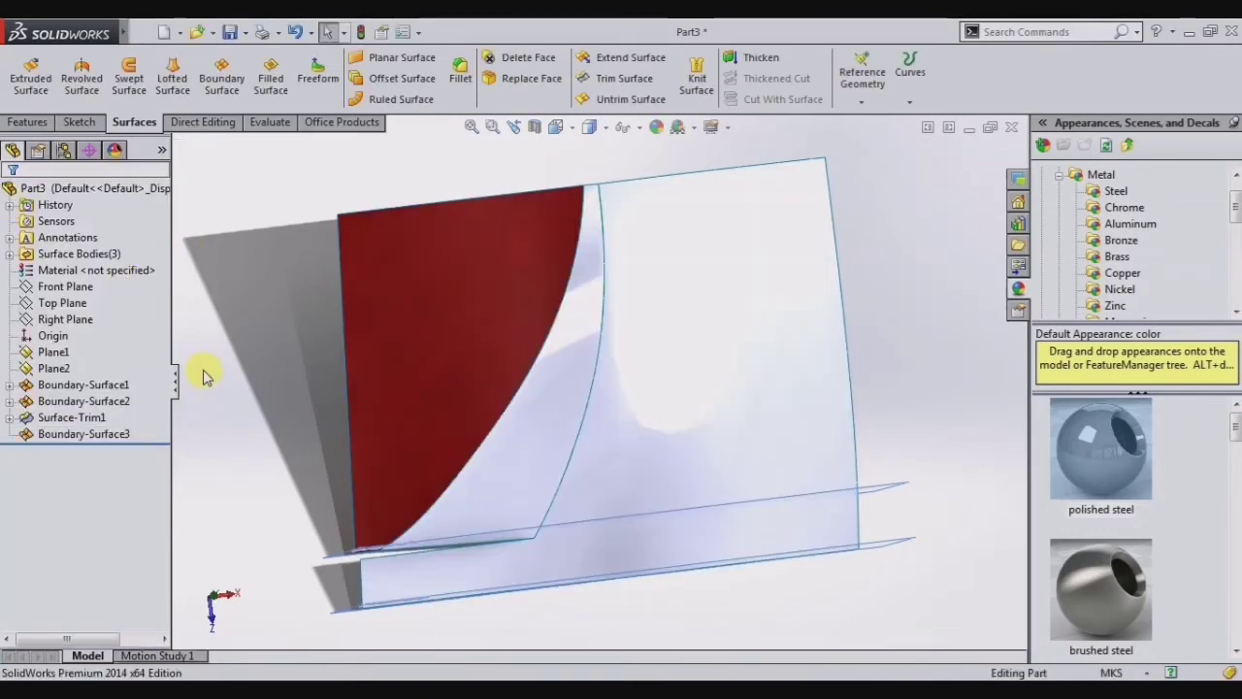
key(Left)
key(Left)
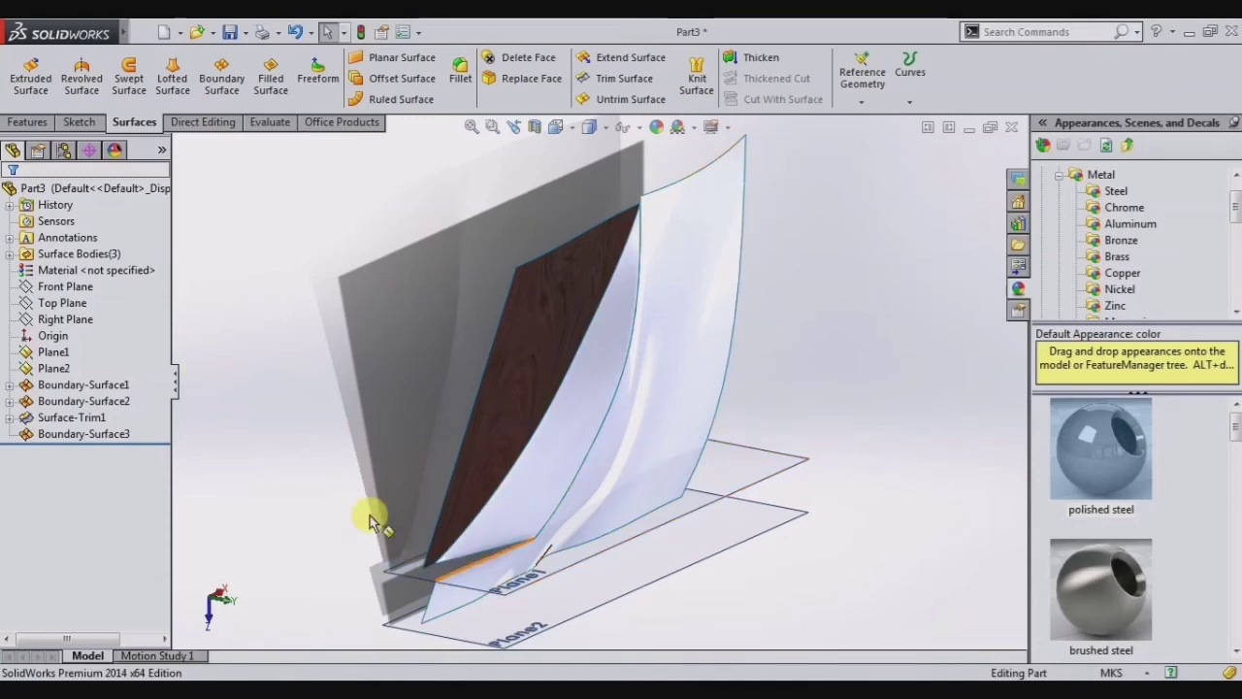
Close the first bottom gap with Boundary-Surface4 using the gap's bounding edges.
click(218, 80)
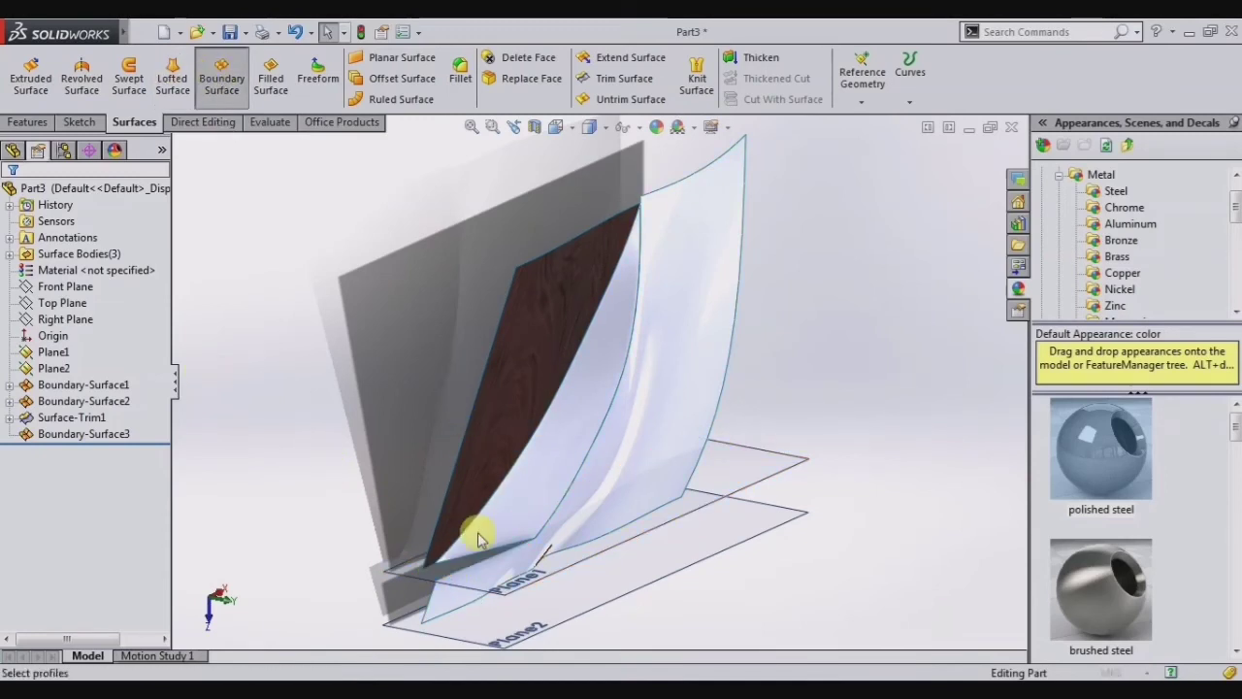
click(470, 576)
click(432, 580)
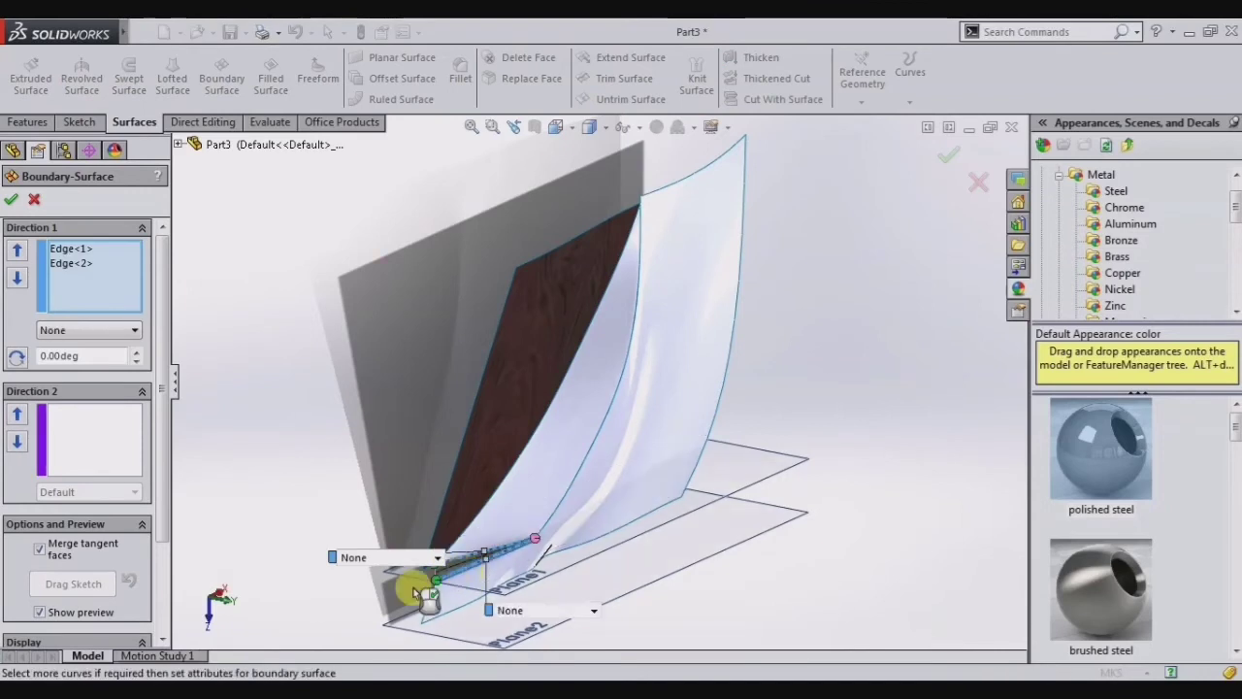
scroll(404, 600, down, 3)
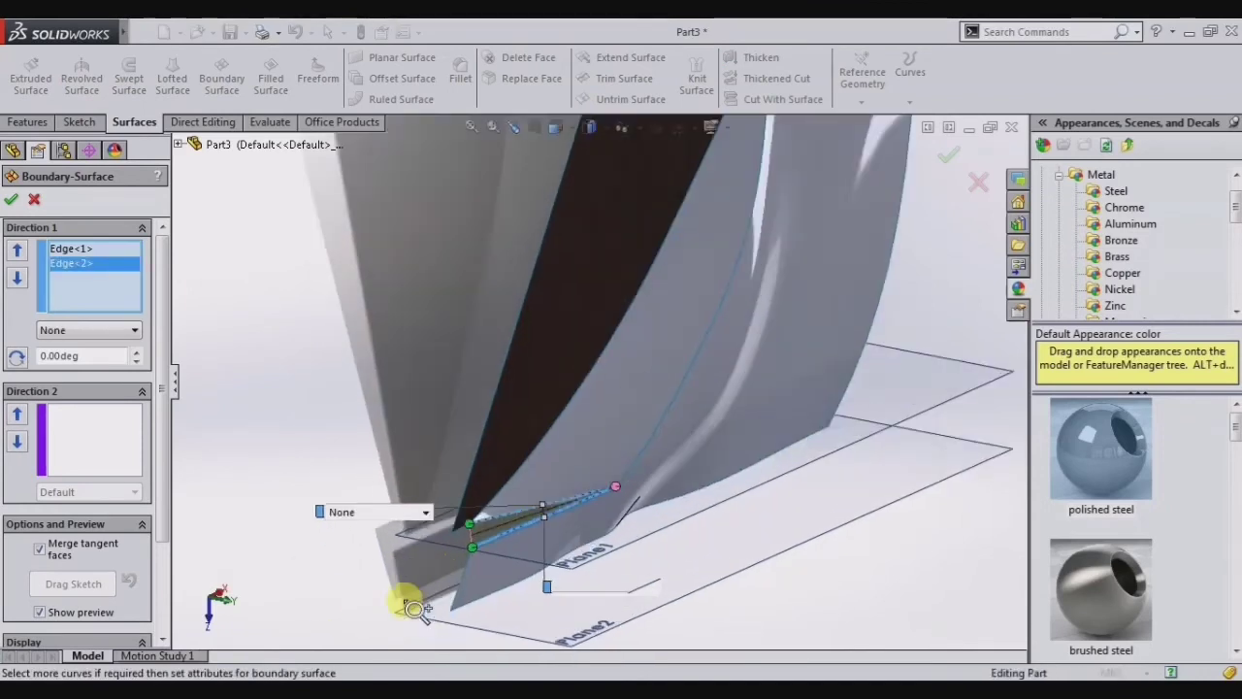
scroll(403, 598, down, 2)
click(509, 480)
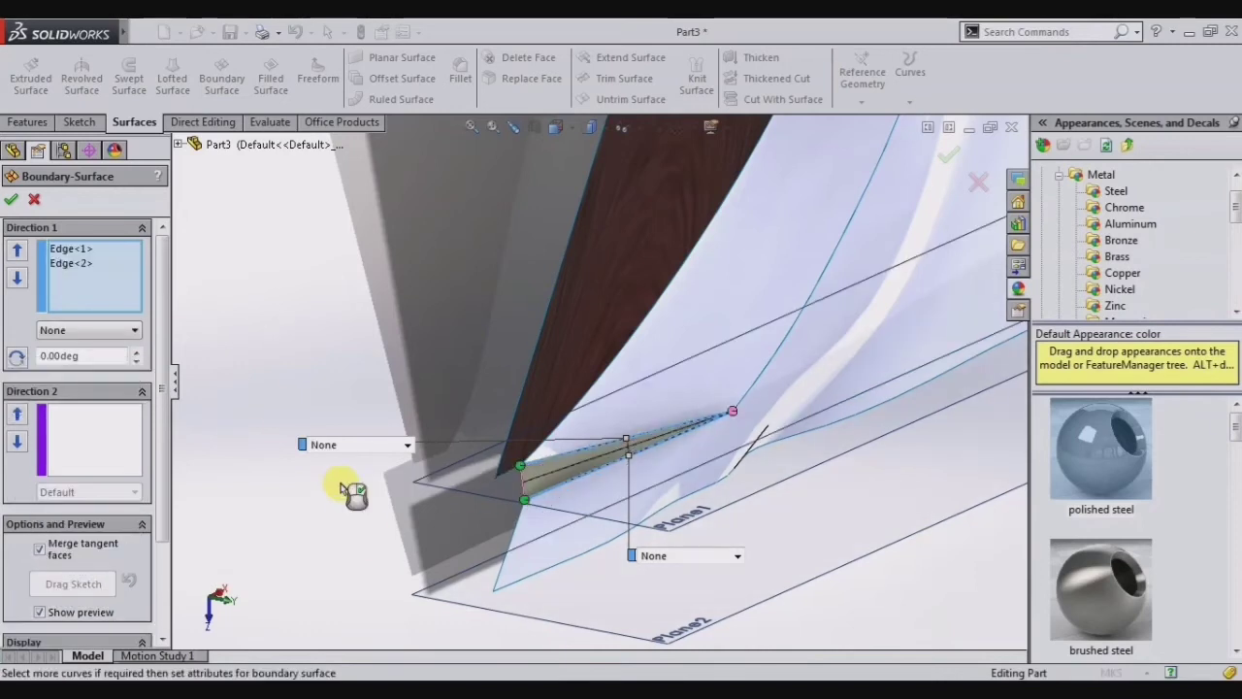
click(10, 201)
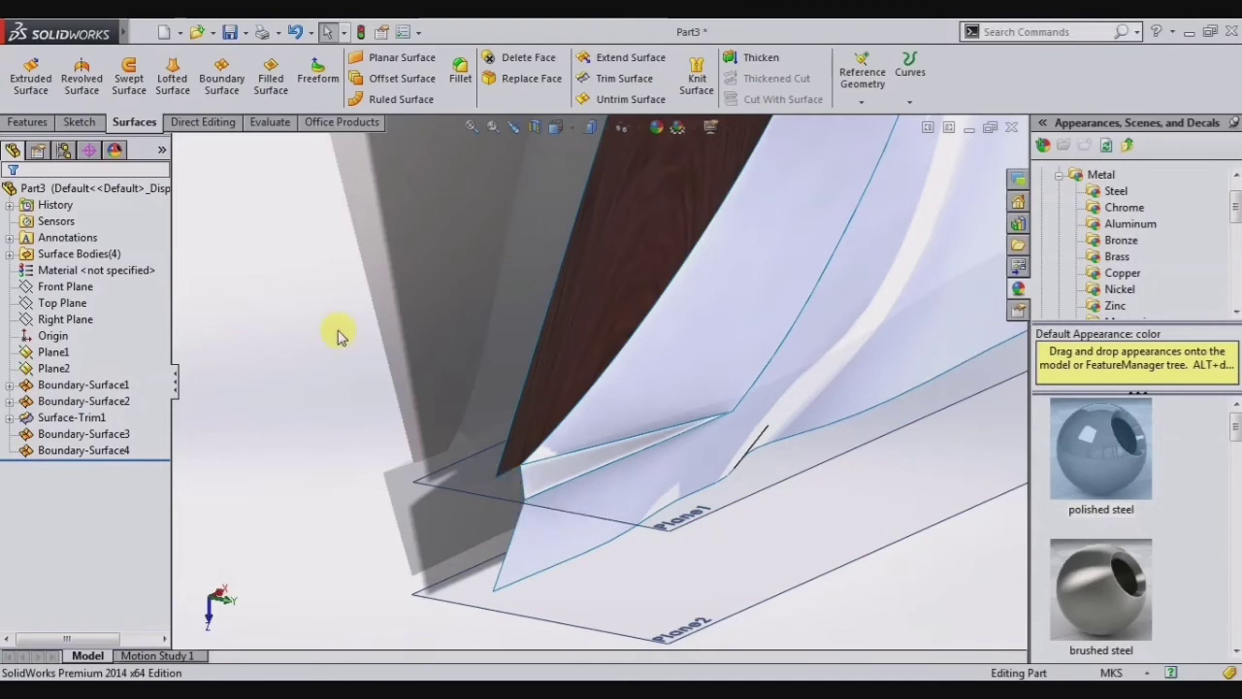
Close the next gap with Boundary-Surface6, picking one edge in each of Direction 1 and Direction 2.
click(221, 78)
click(515, 475)
click(505, 473)
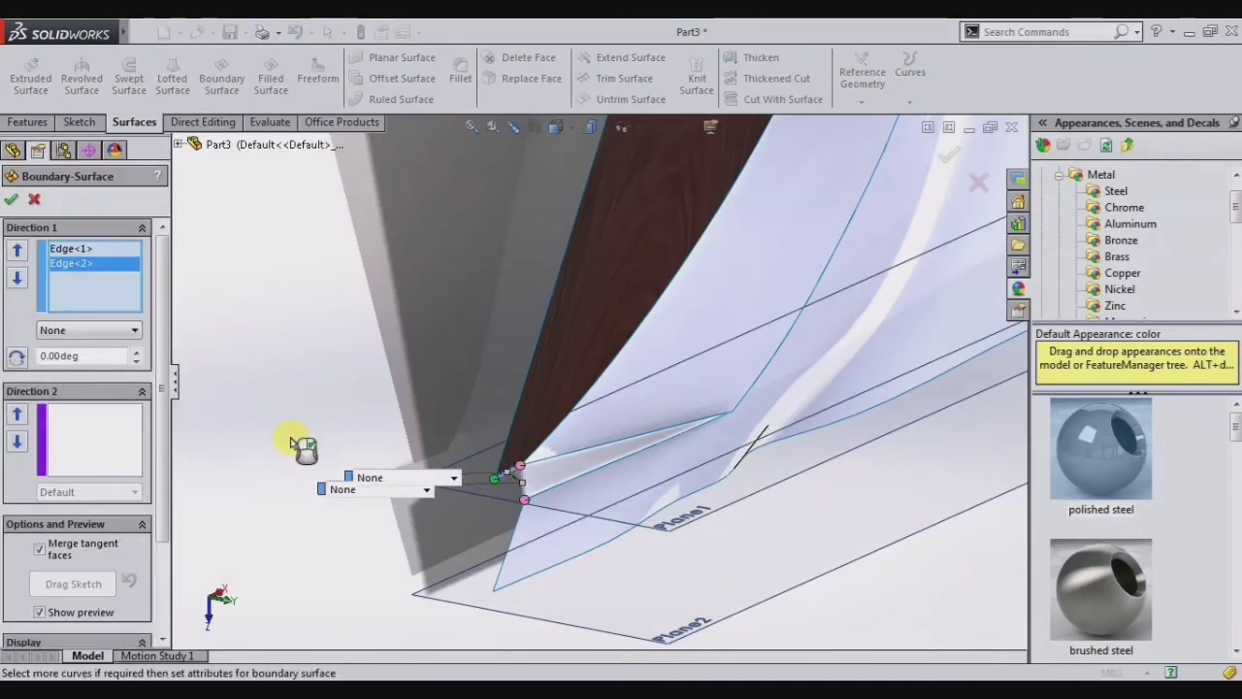
right_click(70, 275)
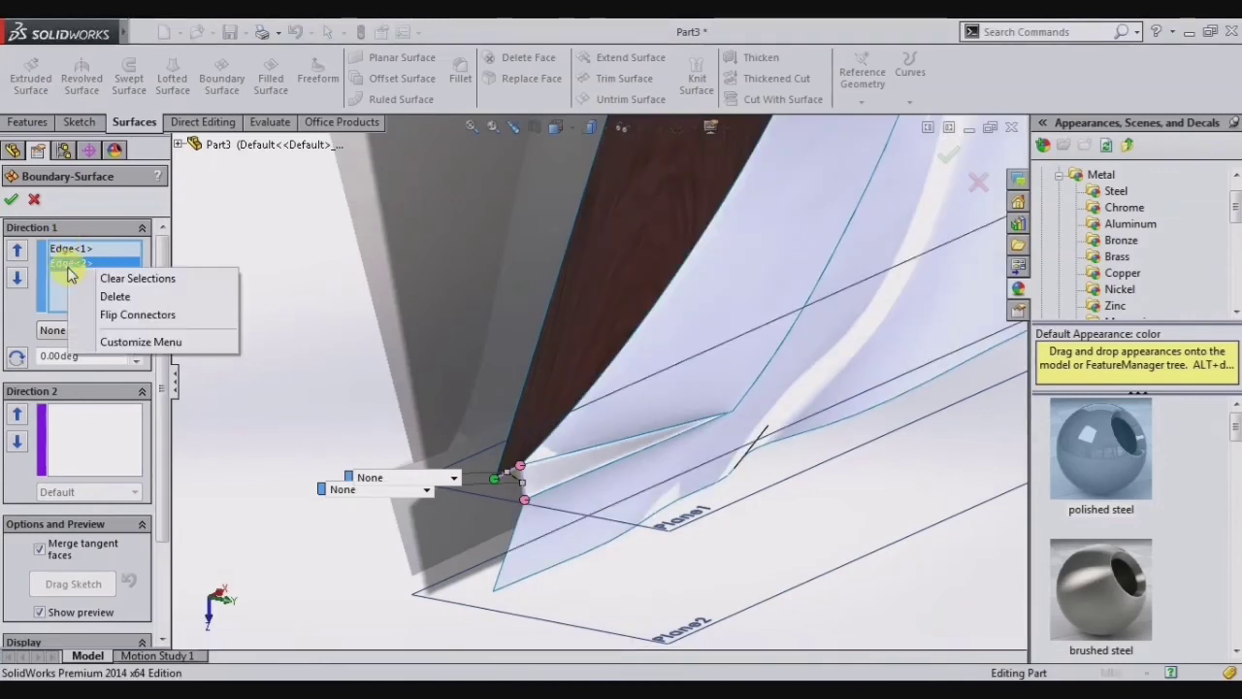
click(121, 276)
click(87, 415)
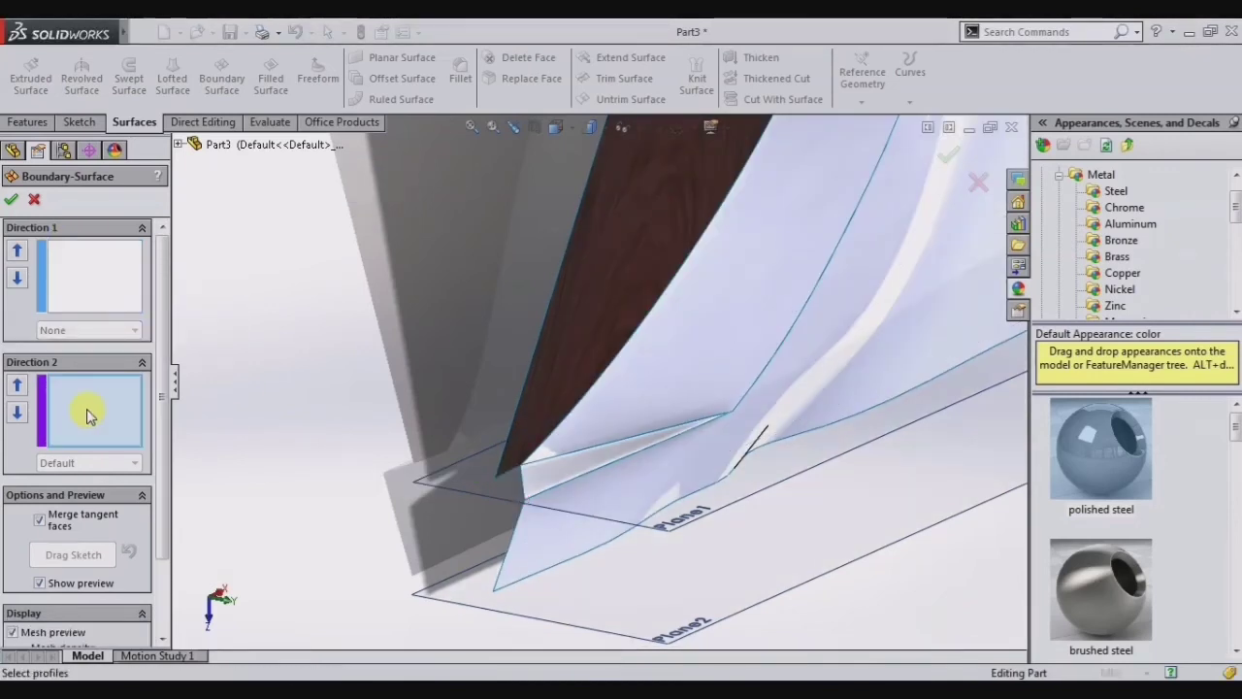
click(522, 490)
click(511, 477)
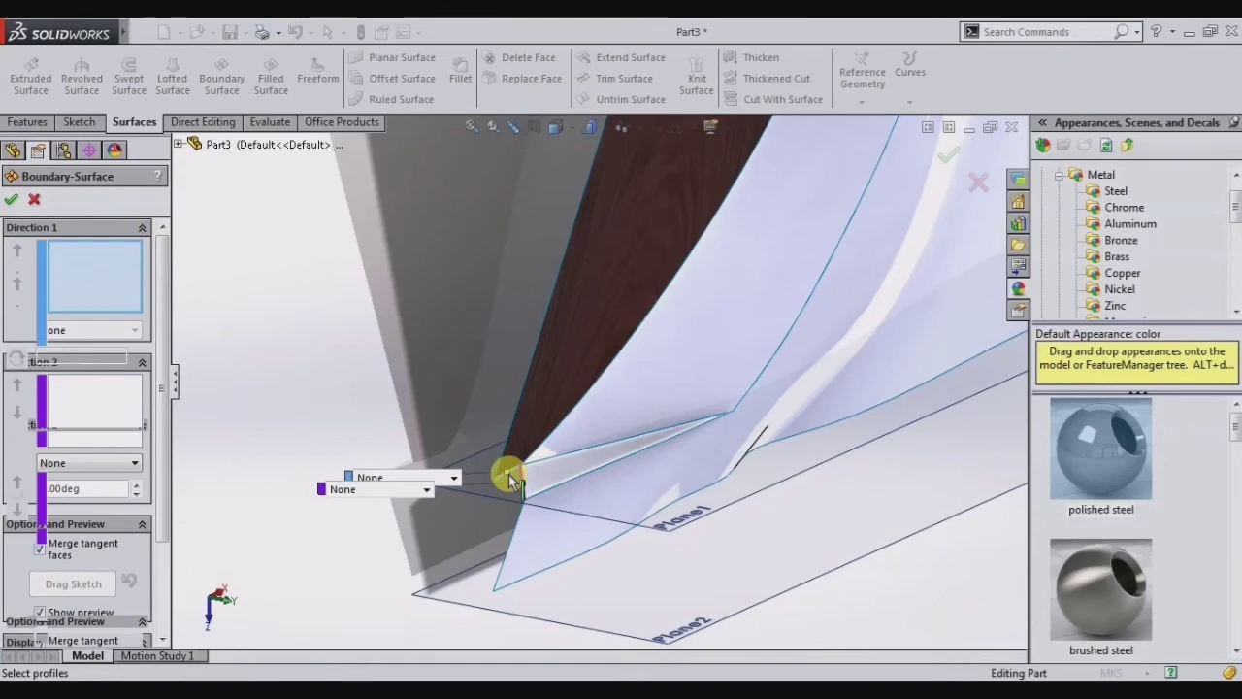
right_click(368, 530)
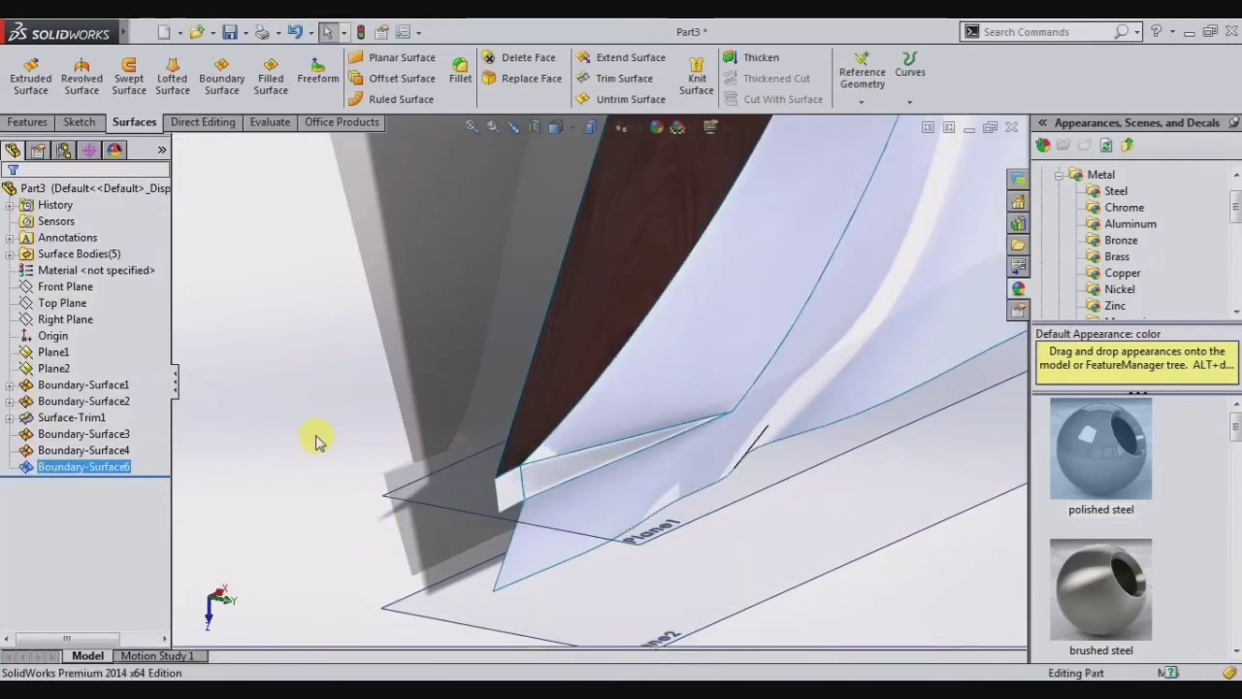
In Top view, start a sketch on the Top Plane with a vertical line from the red face's corner down to the lower plane edge.
key(Left)
key(Left)
key(Left)
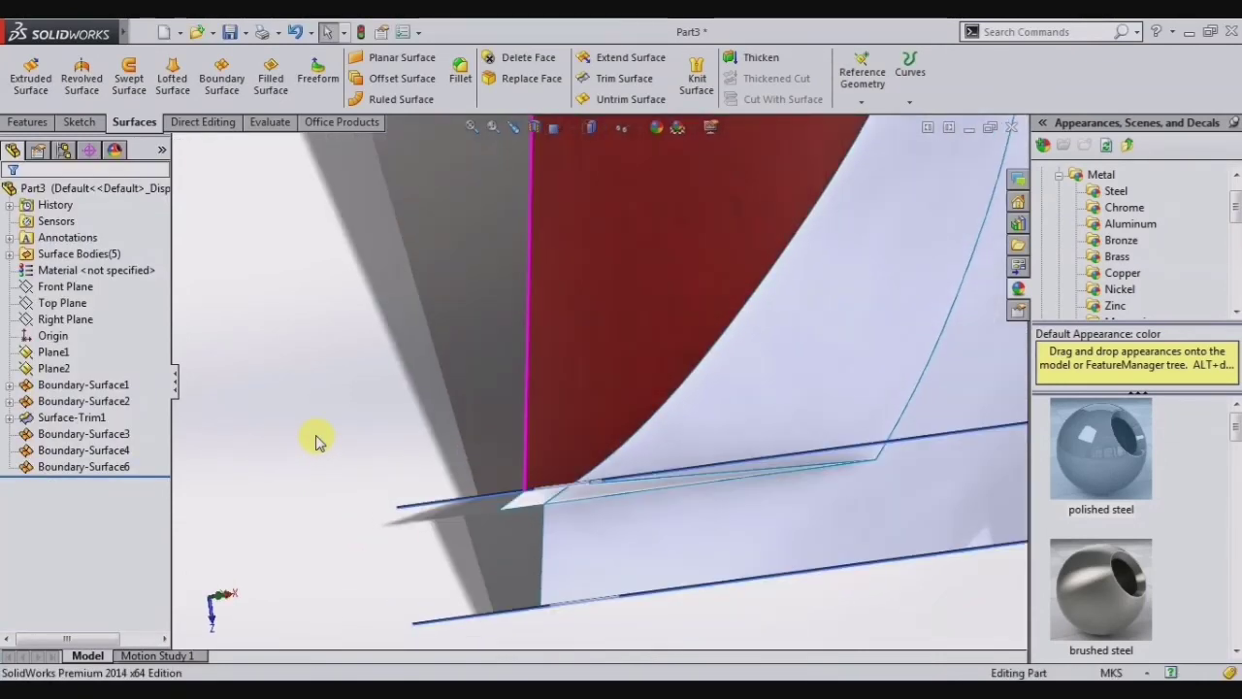
key(Left)
key(Left)
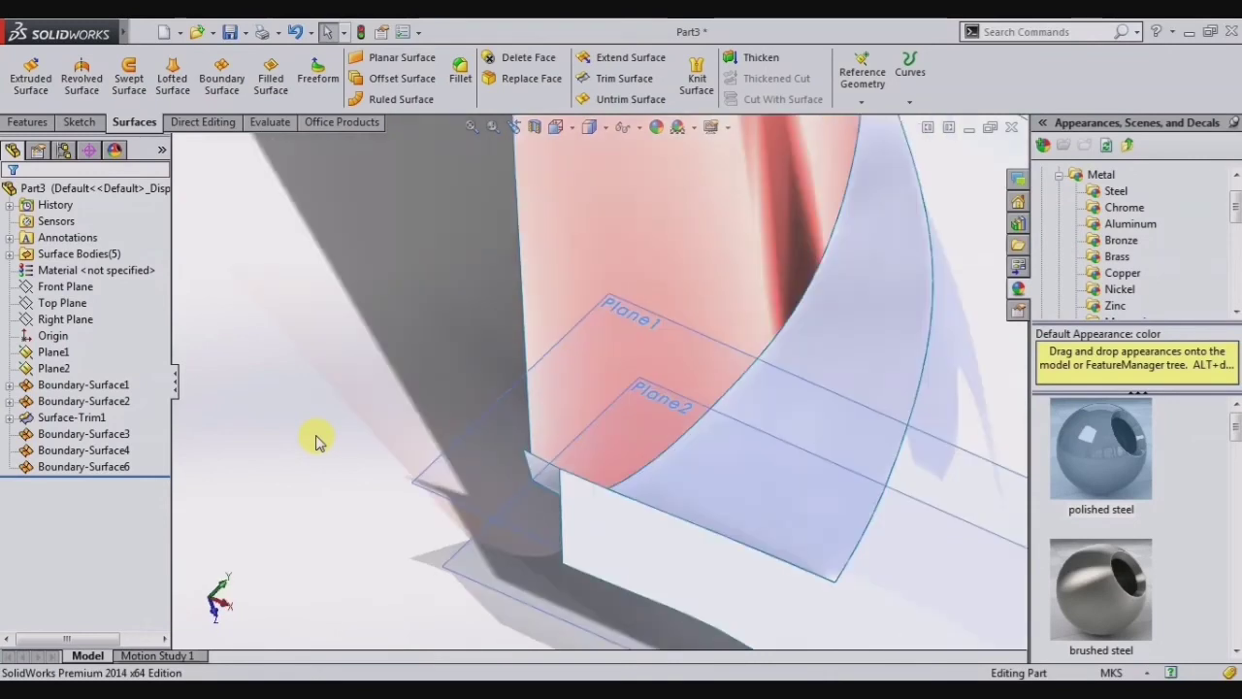
key(space)
click(592, 241)
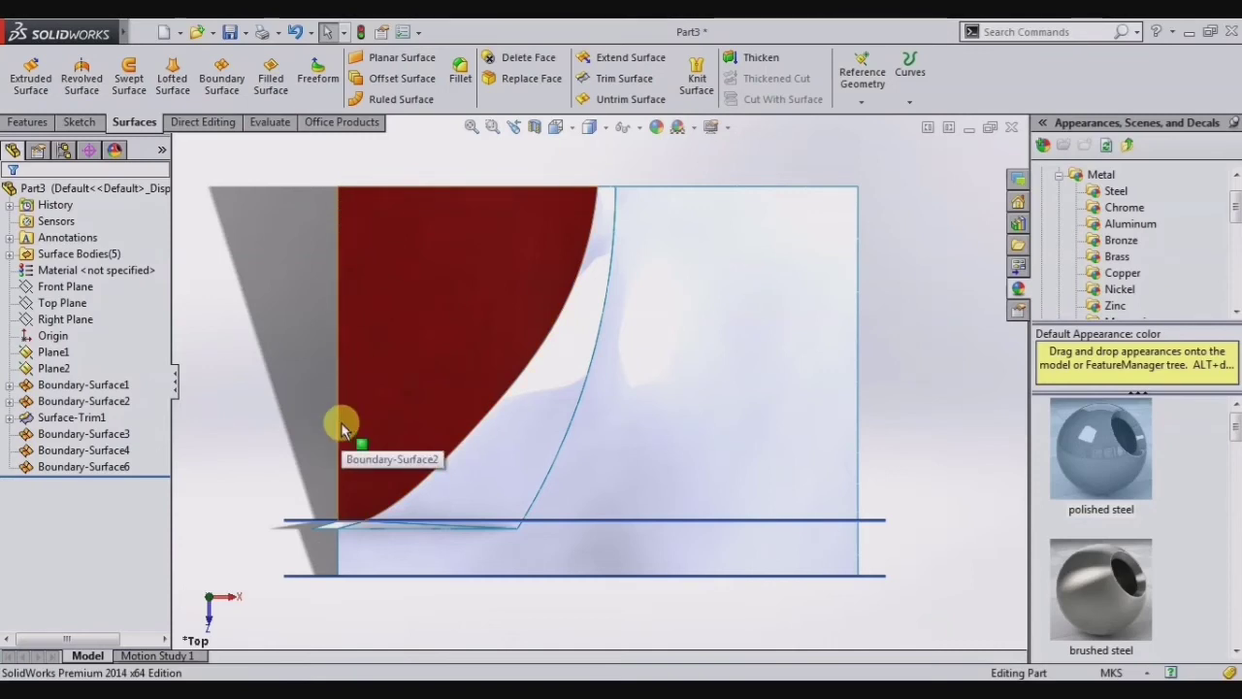
click(79, 123)
click(25, 73)
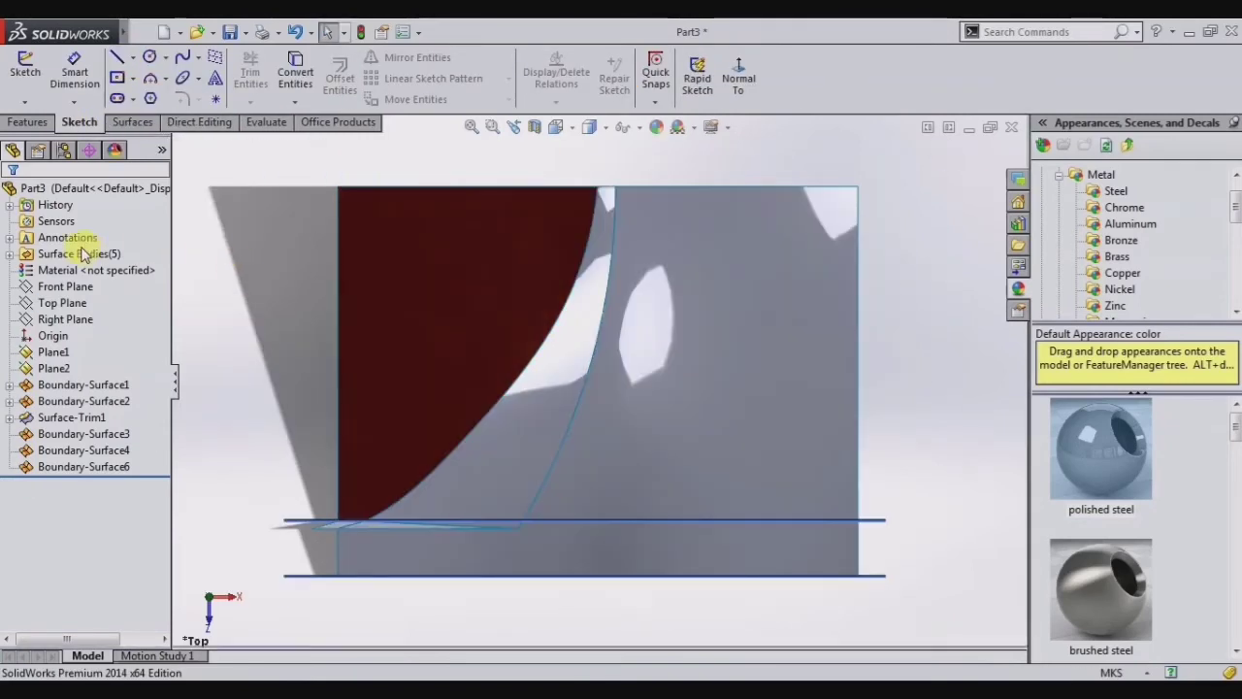
click(62, 303)
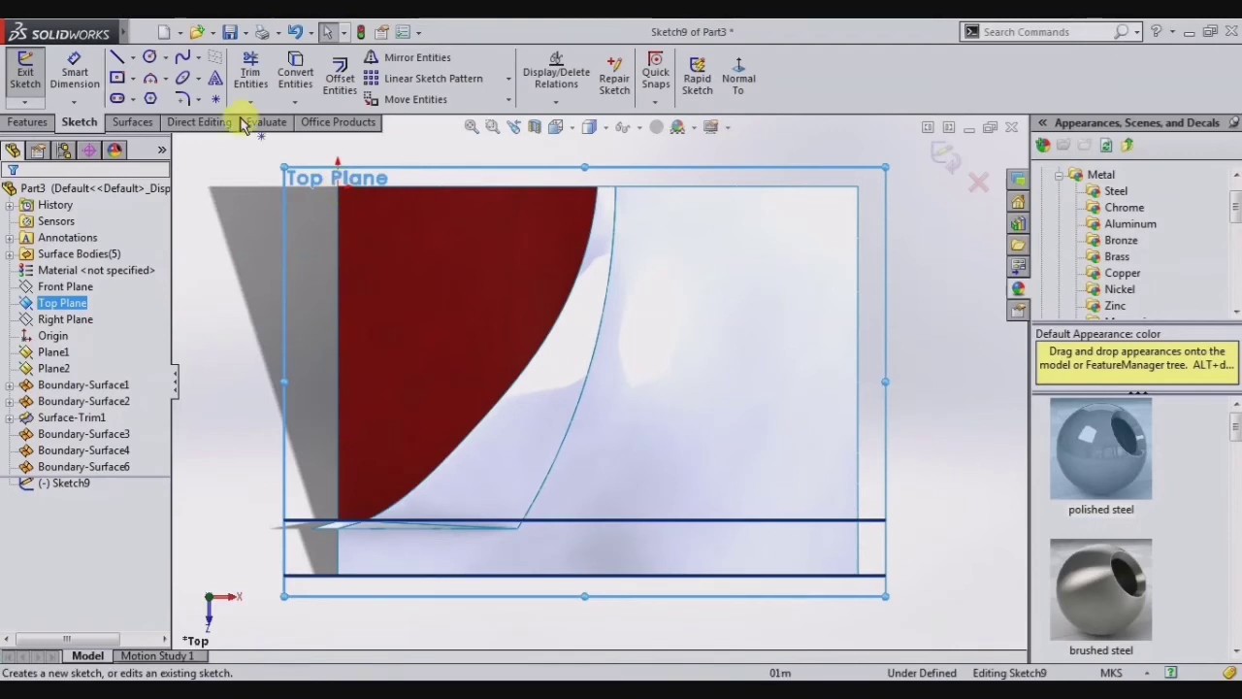
click(117, 58)
click(338, 186)
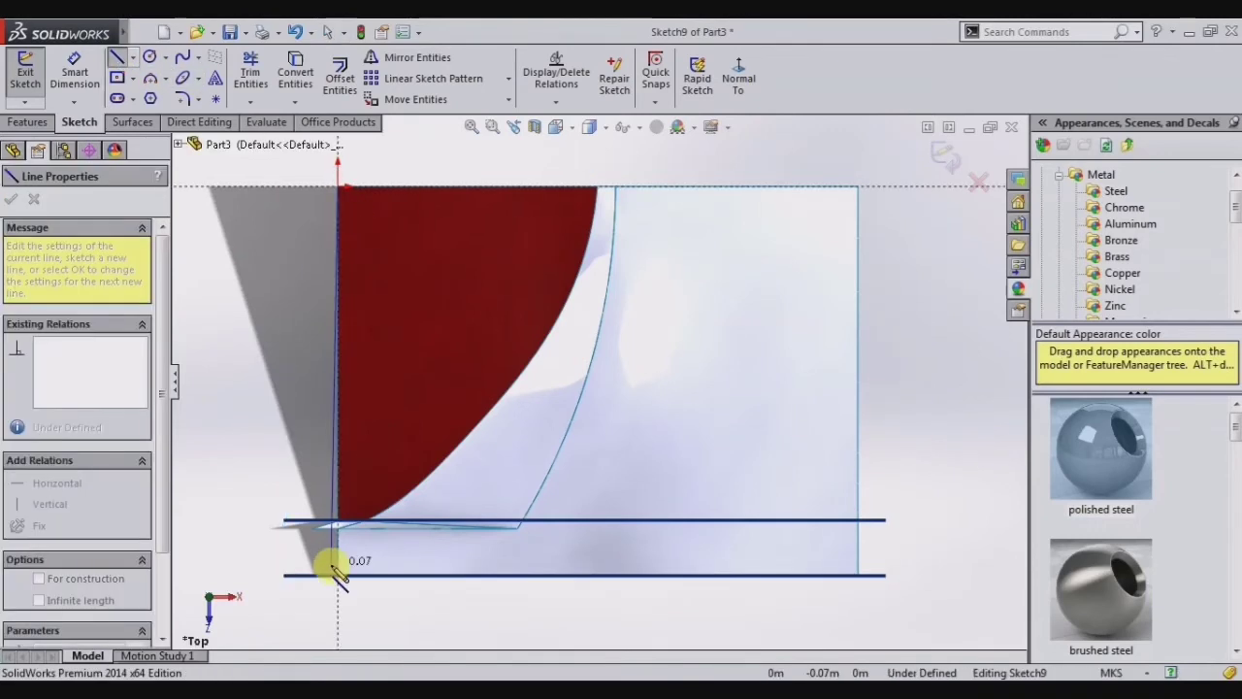
click(338, 566)
key(Escape)
Draw a spline from the line's lower end along the bottom, curving up to the sheet's top edge.
click(182, 57)
click(338, 565)
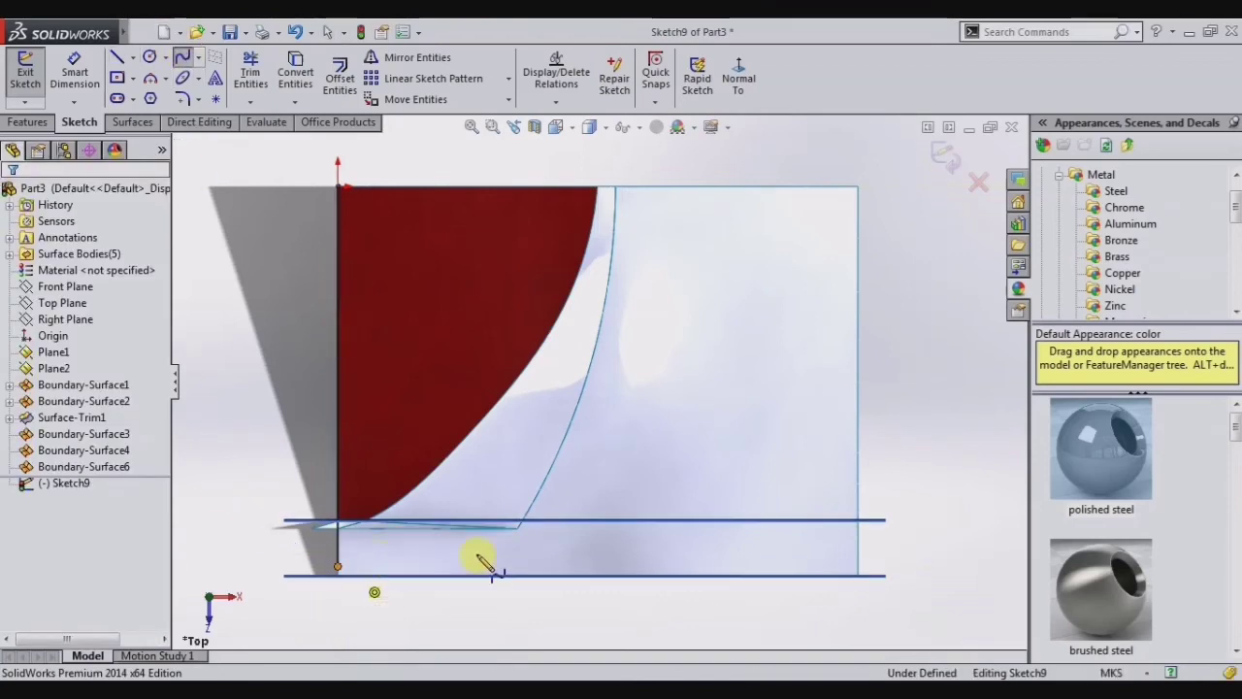
click(552, 561)
click(470, 568)
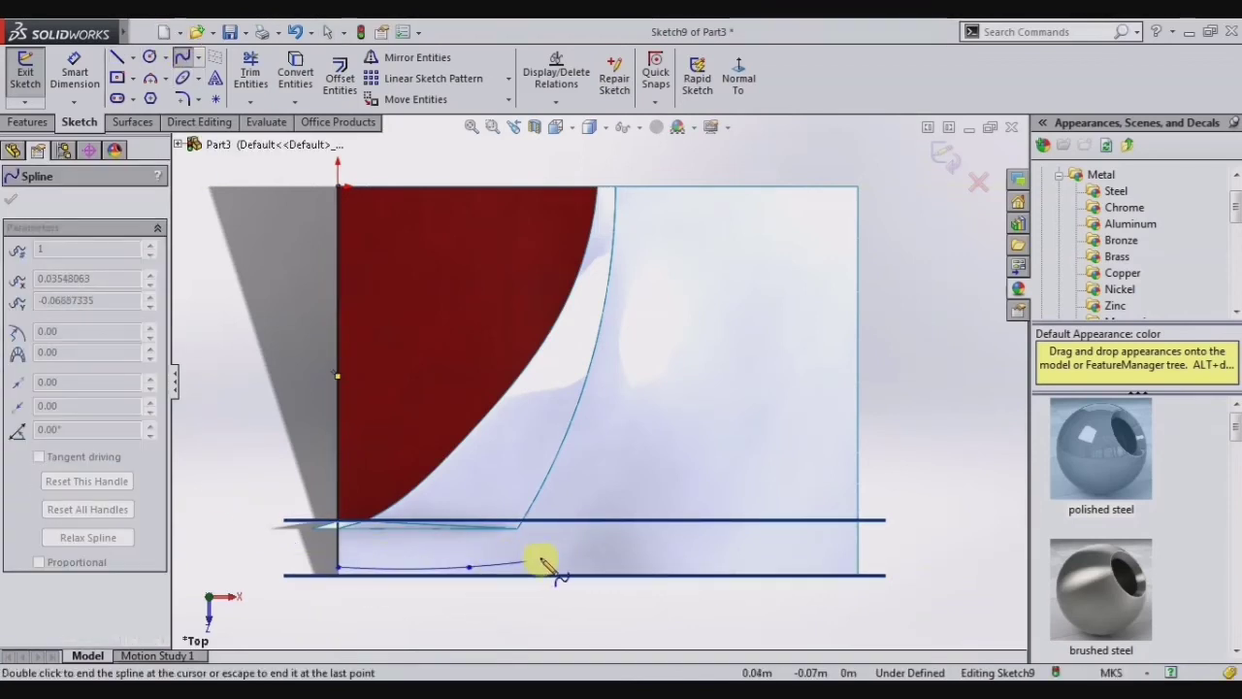
click(620, 535)
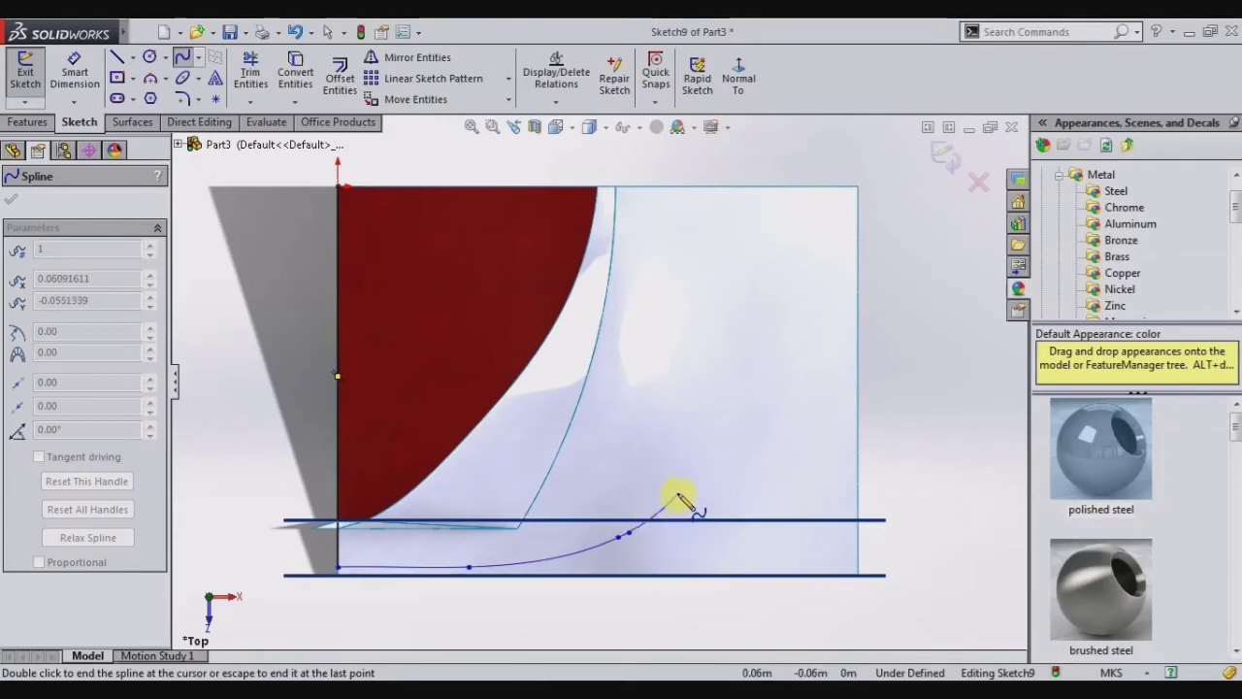
click(682, 478)
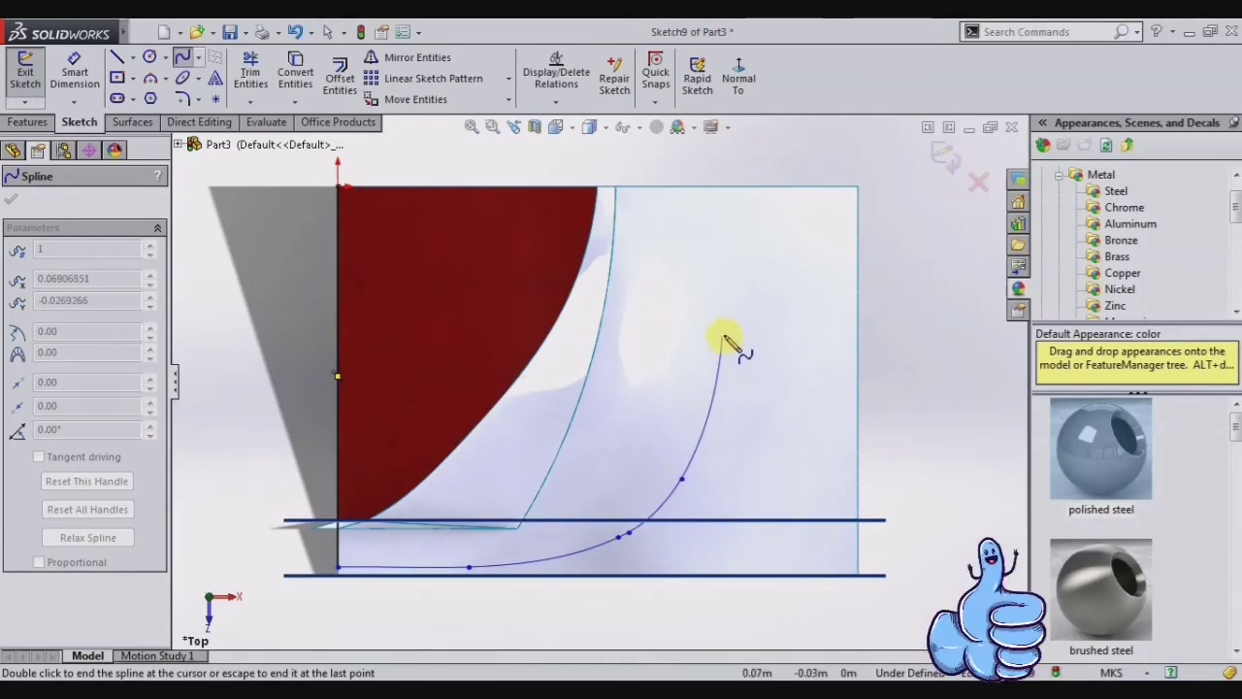
click(730, 304)
click(737, 186)
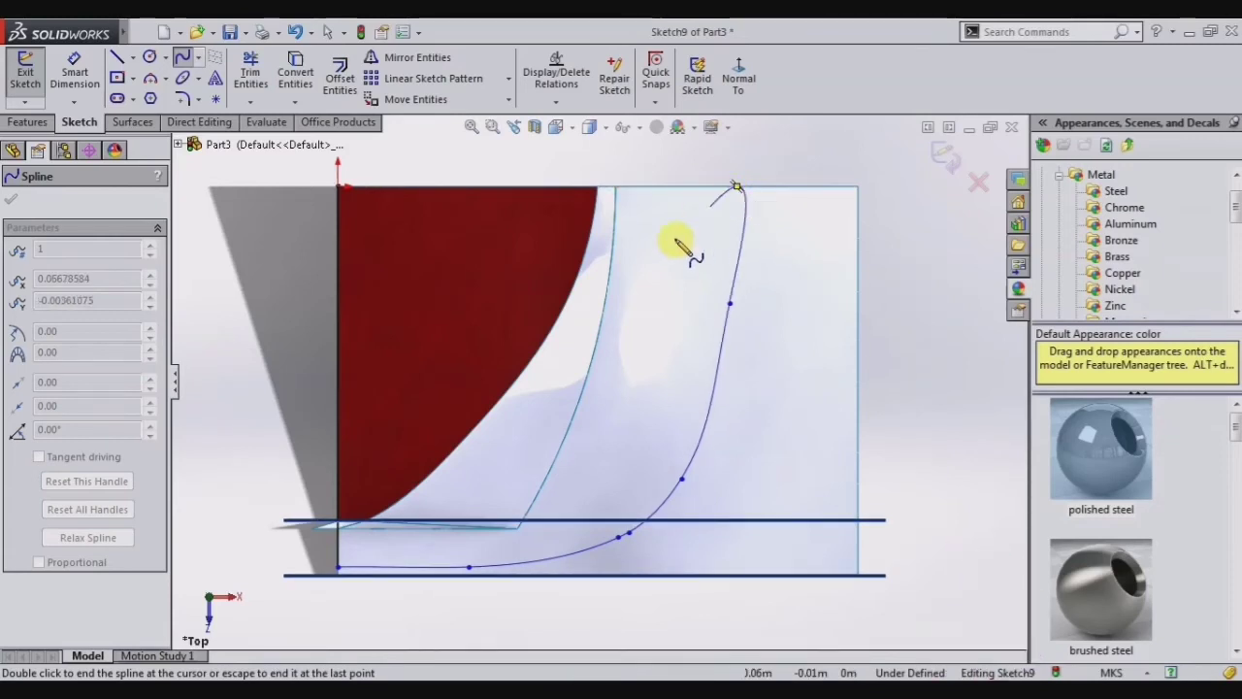
key(Escape)
Reshape the spline's upper part, check its top endpoint's Midpoint relation, and exit Sketch9.
drag(731, 307, 737, 305)
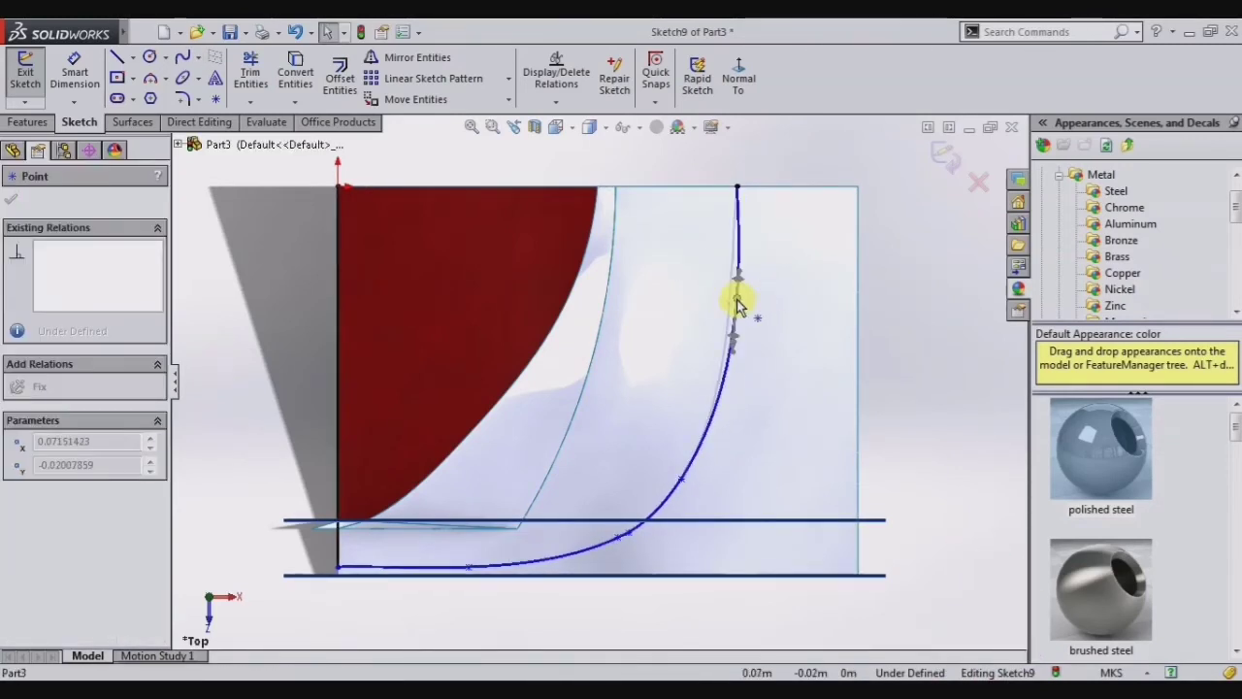
click(873, 341)
click(737, 186)
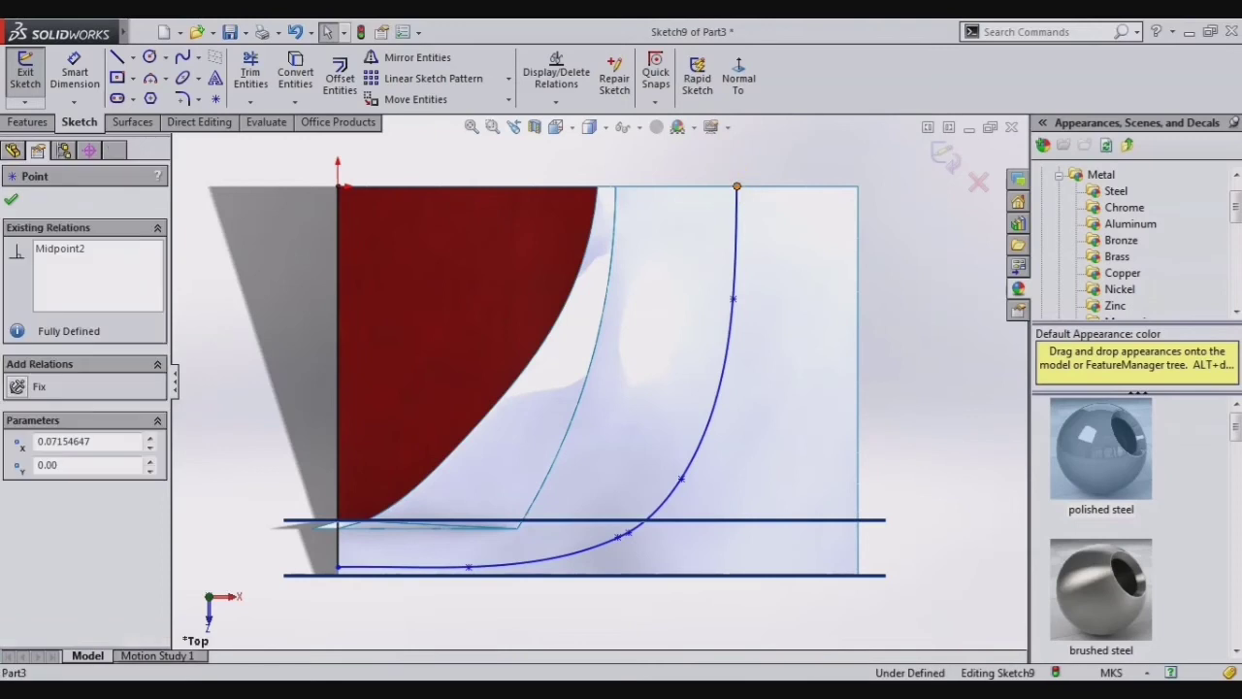
click(736, 221)
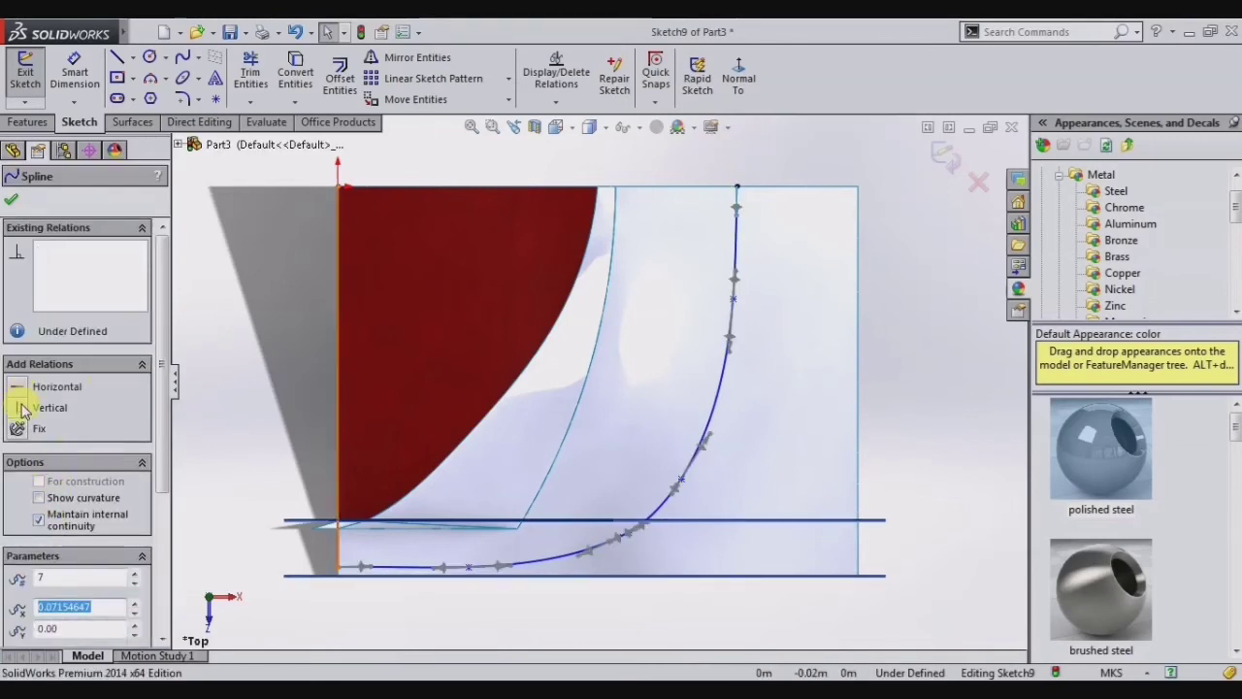
click(366, 567)
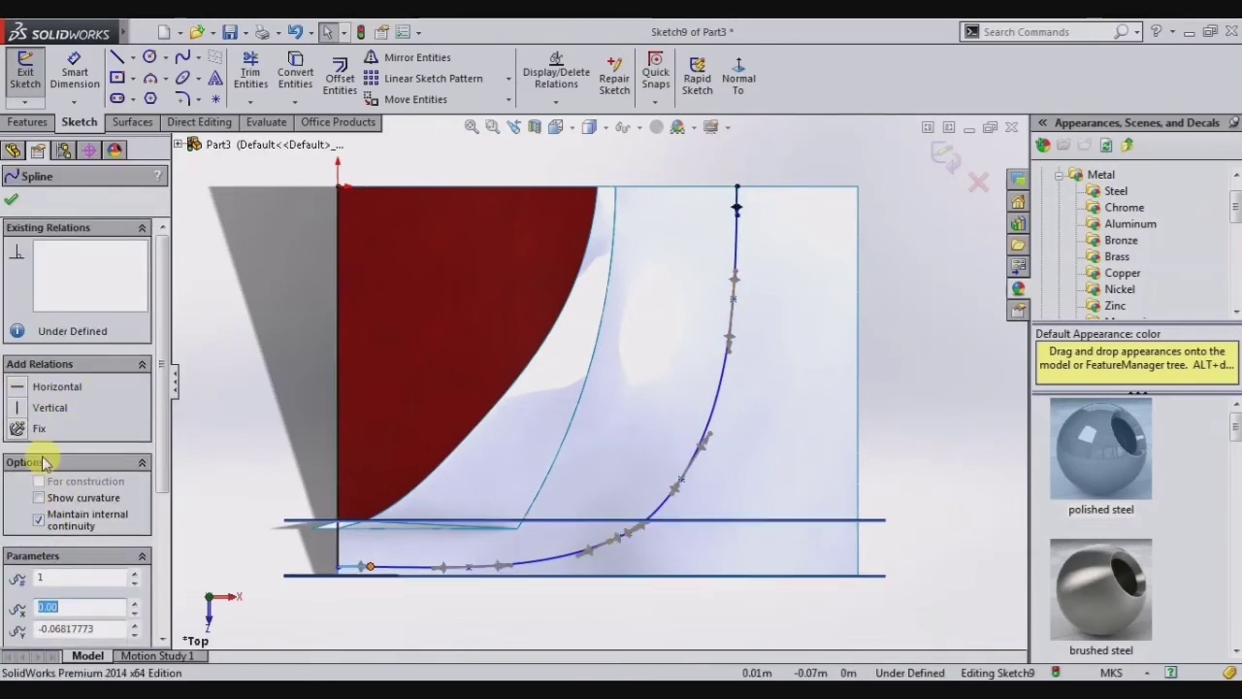
click(12, 201)
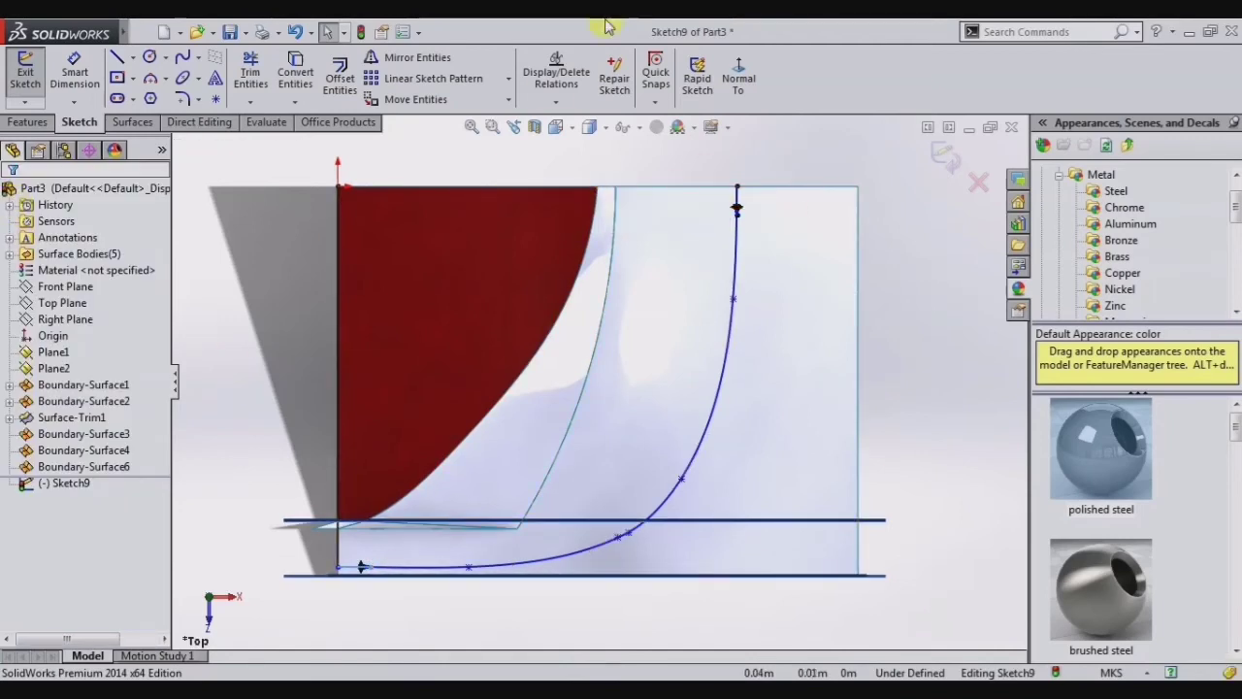
click(942, 156)
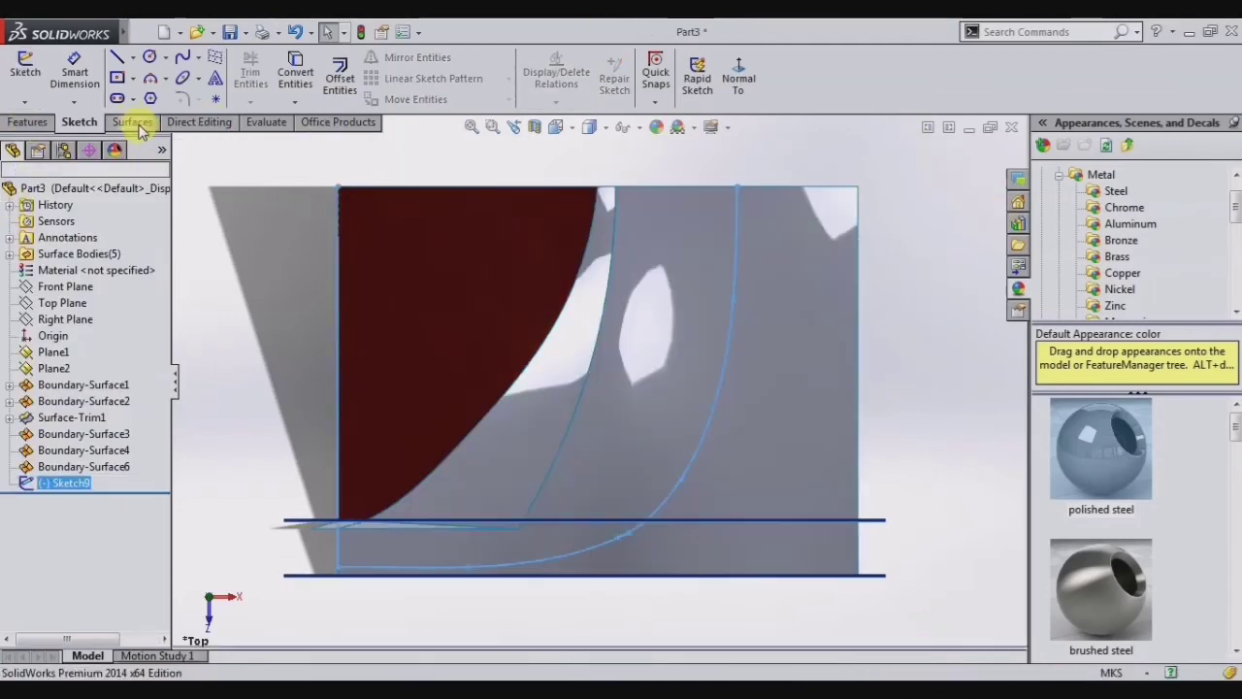
Trim the surfaces with Sketch9, removing the two outer pieces beyond the curve.
click(133, 122)
click(636, 77)
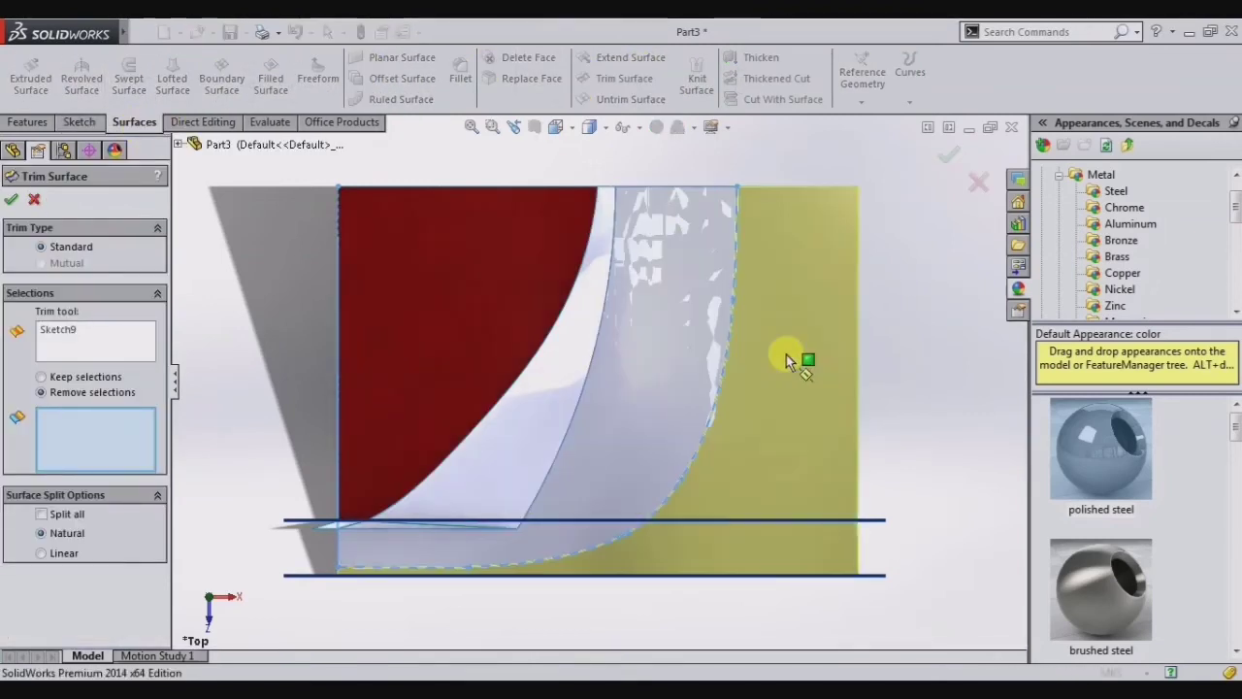
click(787, 357)
click(330, 529)
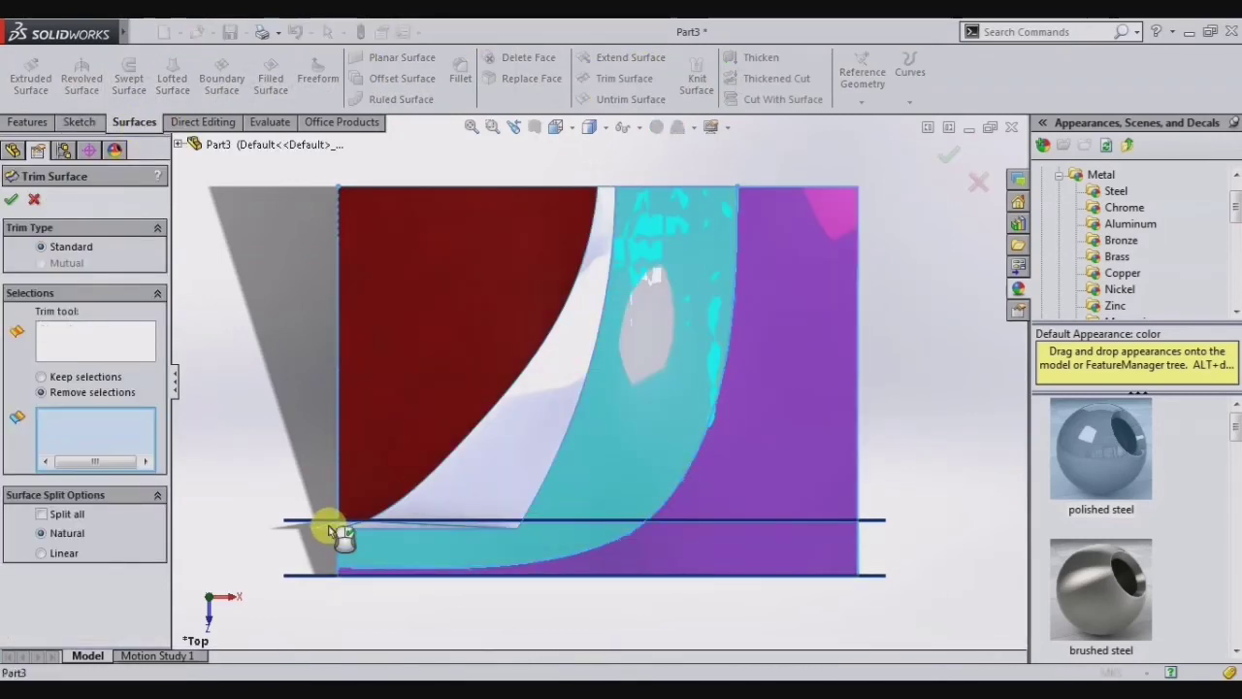
click(13, 200)
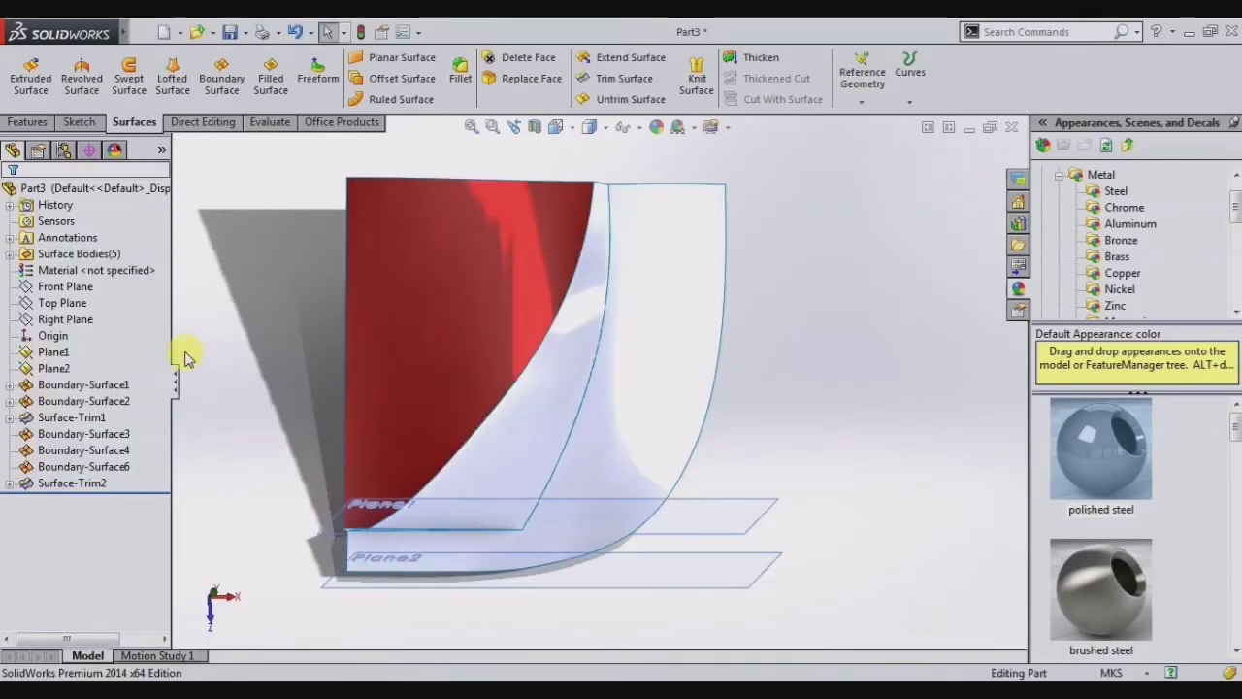
key(Up)
key(Up)
key(Left)
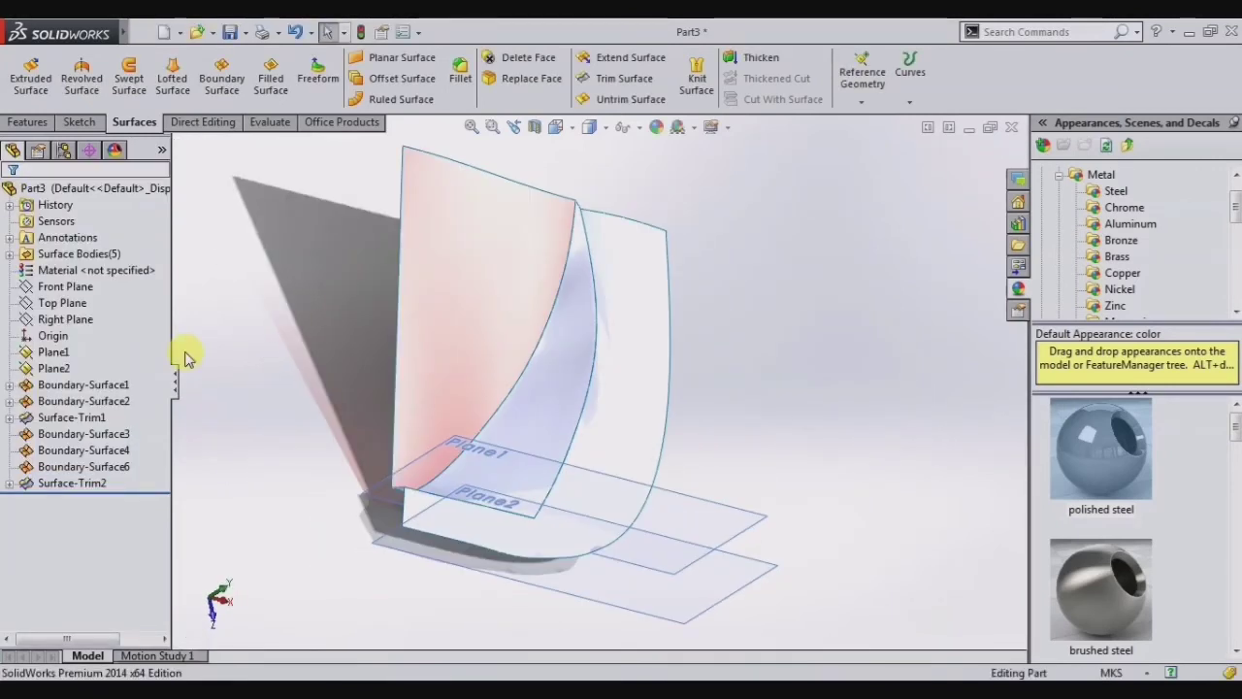
Knit Boundary-Surface3, Surface-Trim1 and Surface-Trim2 into the single surface Surface-Knit1.
click(561, 395)
ctrl+click(493, 341)
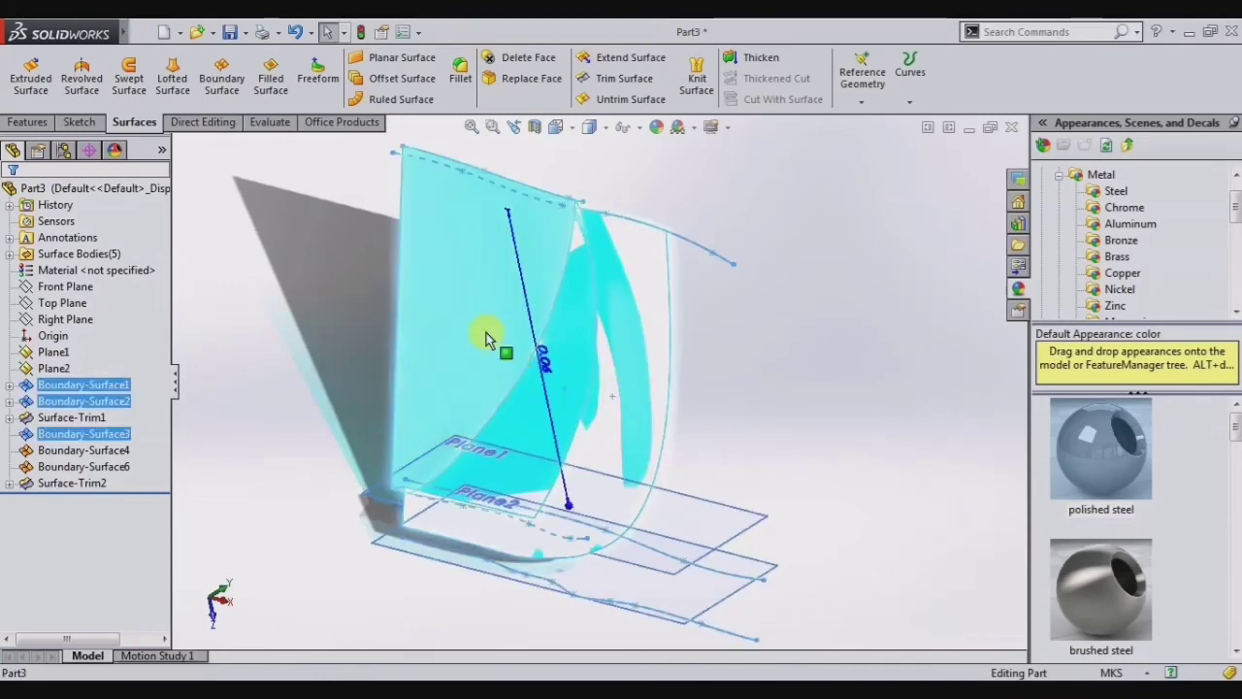
key(Escape)
click(697, 82)
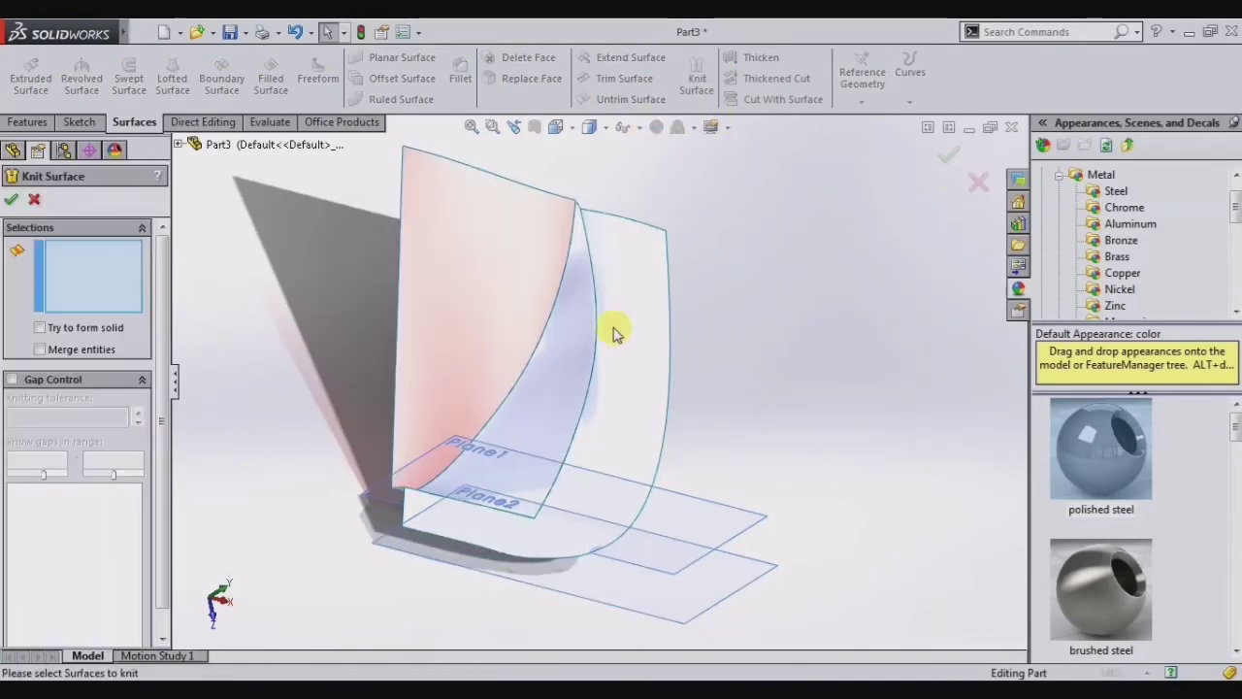
click(571, 367)
click(481, 337)
key(Left)
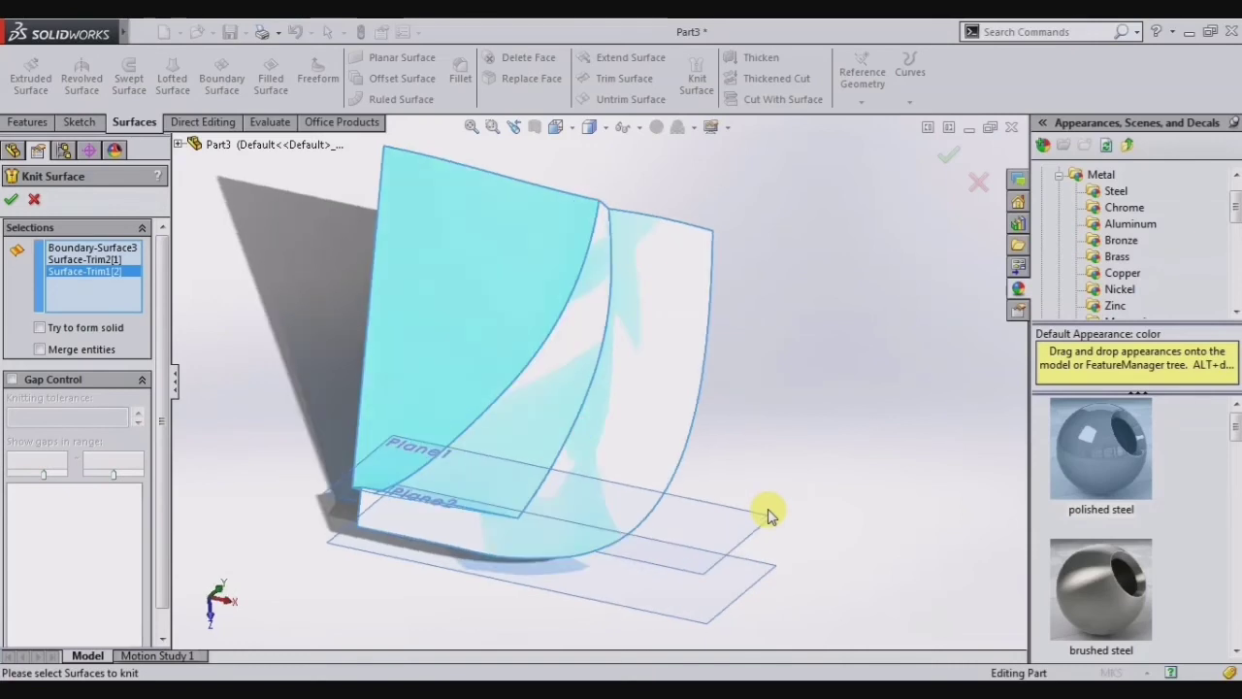
key(Left)
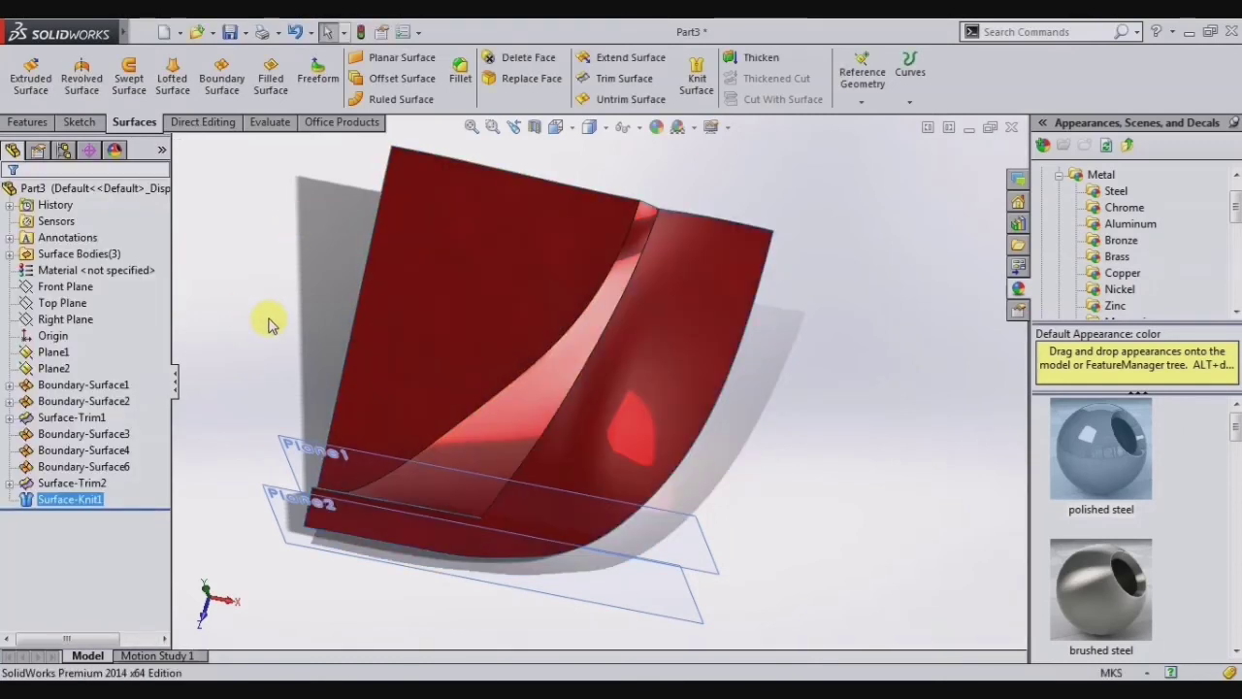
key(Down)
key(Down)
key(Down)
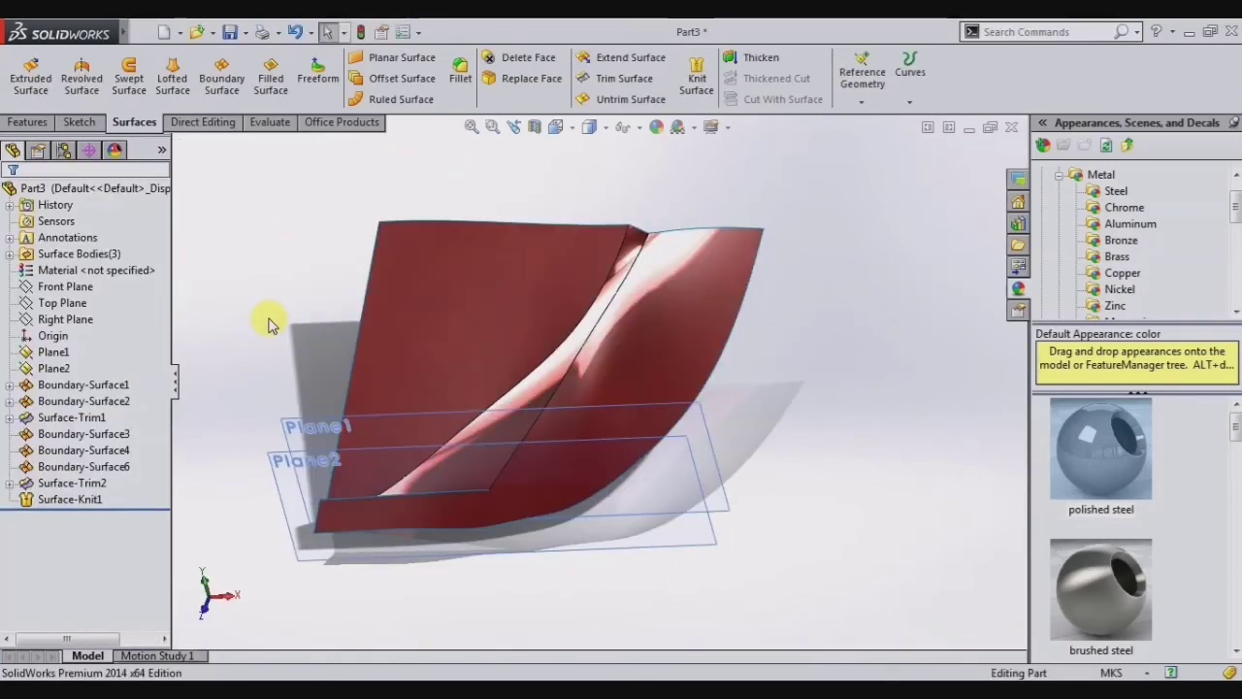
click(81, 125)
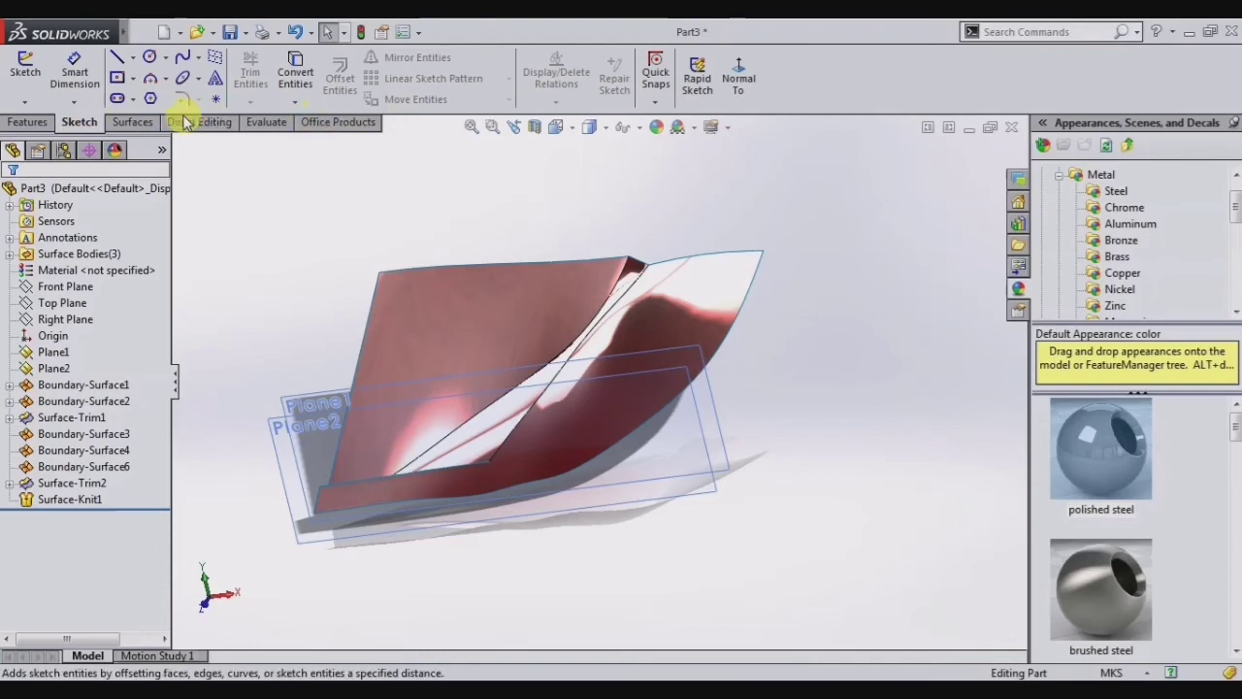
Mirror the body Surface-Knit1 across the Right Plane to create Mirror1.
click(28, 122)
click(658, 99)
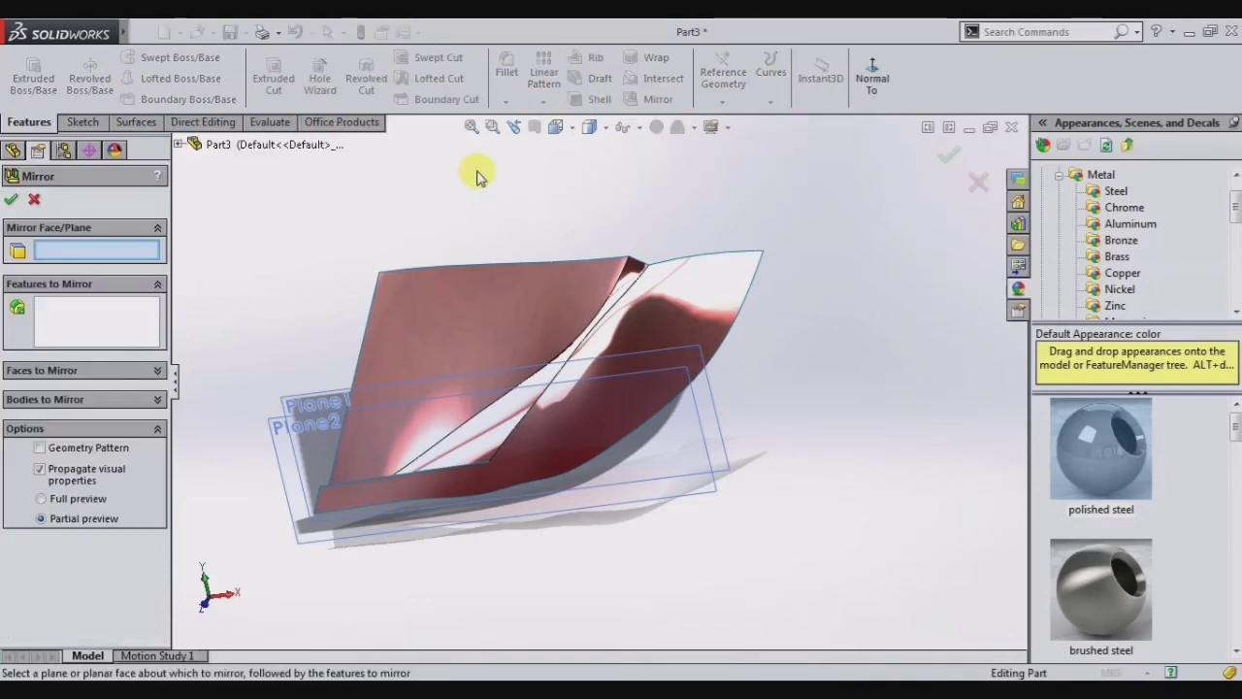
click(180, 146)
click(240, 275)
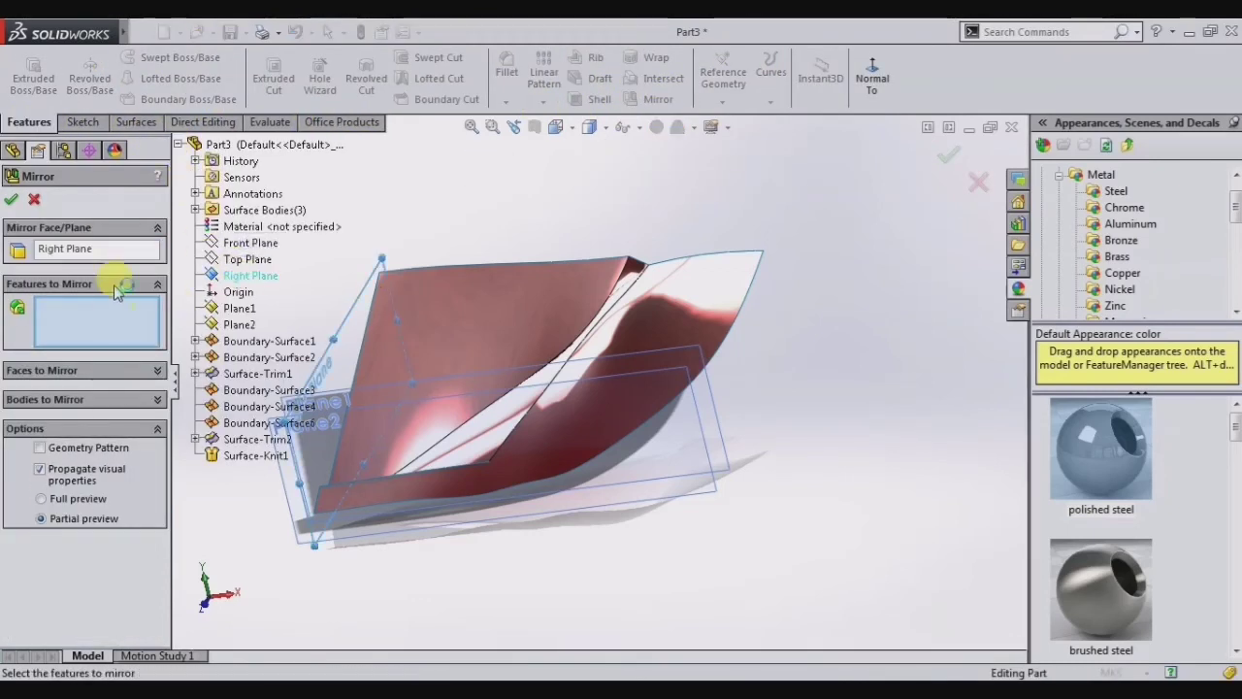
click(151, 286)
click(129, 347)
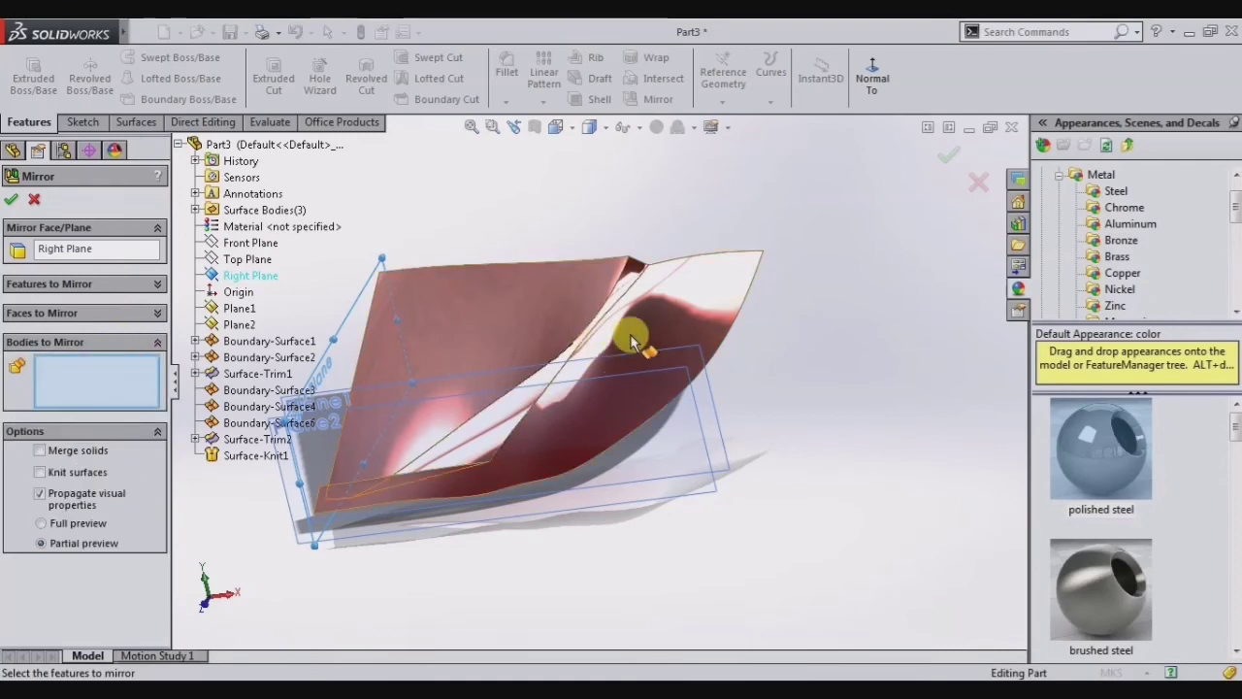
click(630, 334)
key(Return)
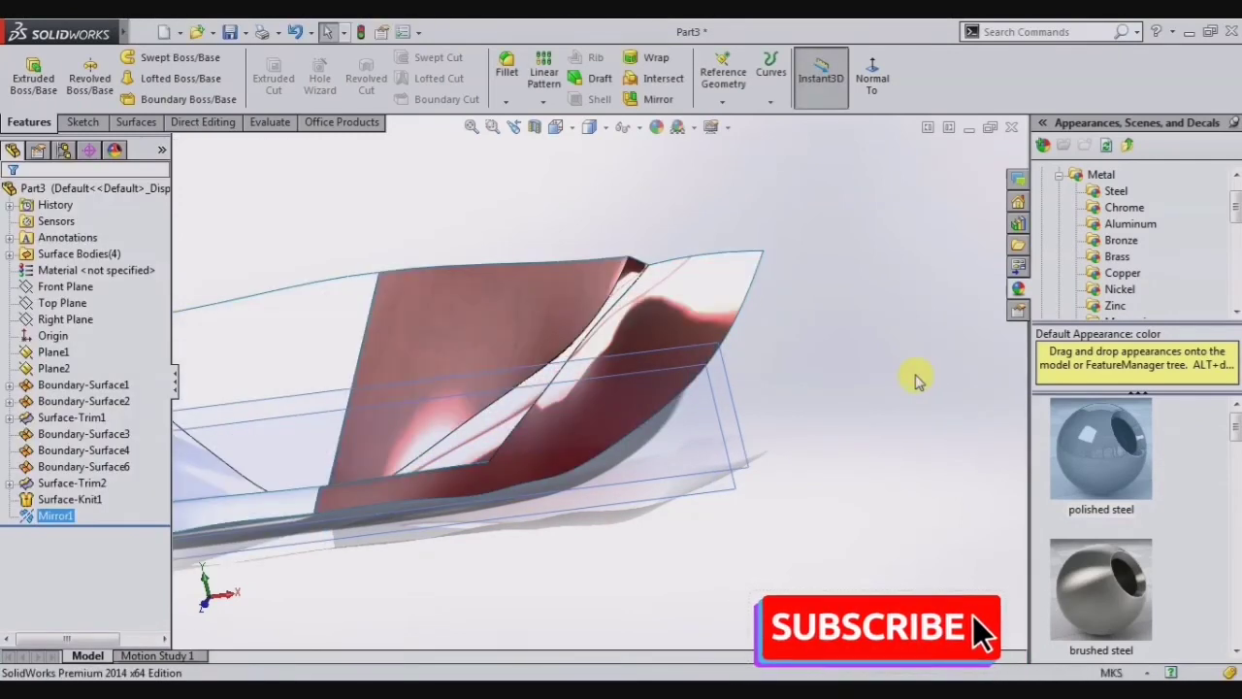
key(Left)
key(Left)
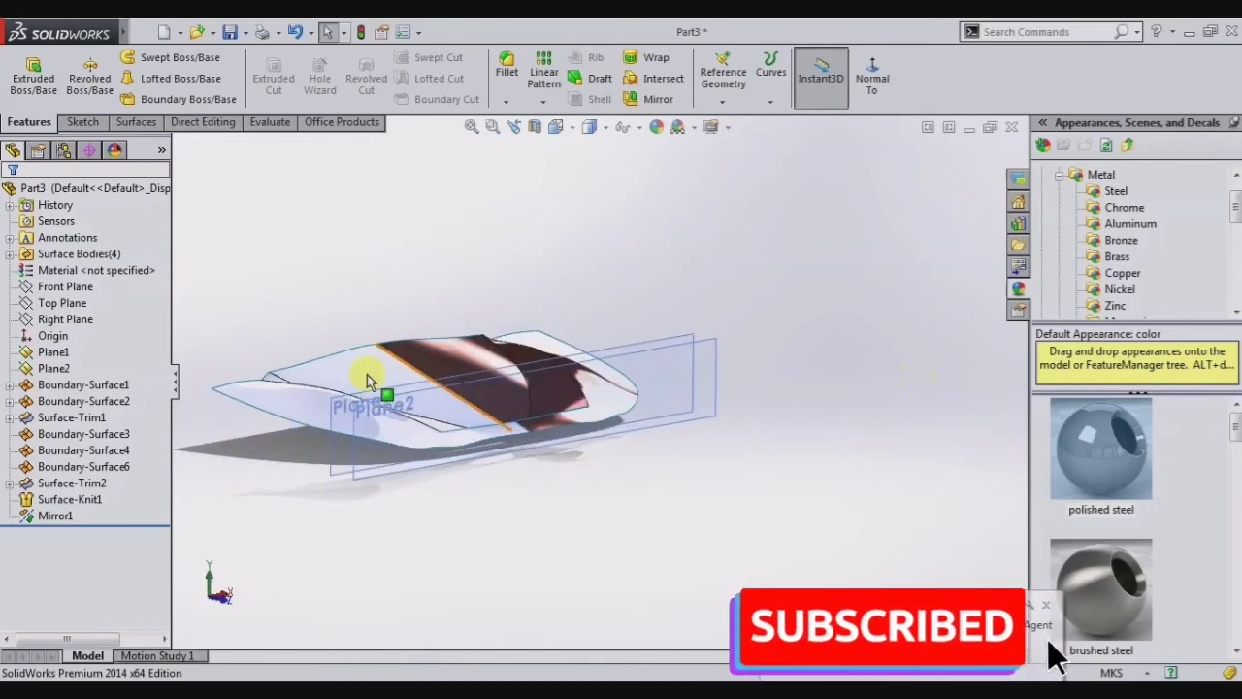
click(344, 380)
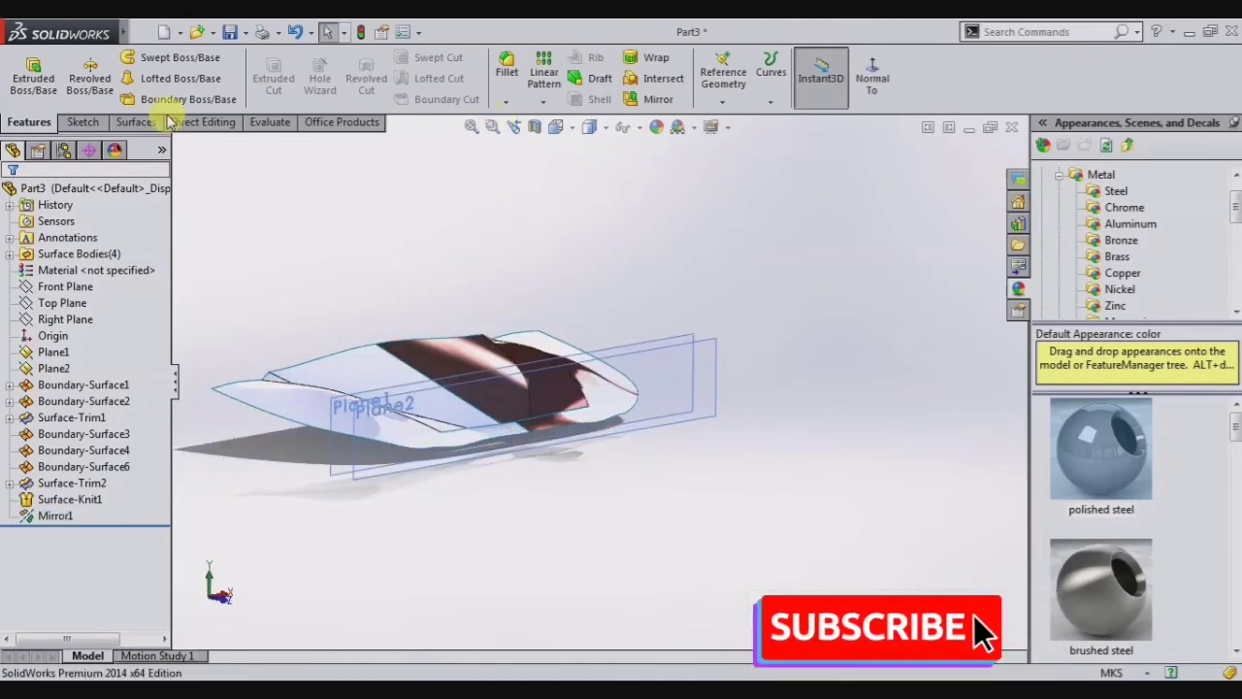
Knit Surface-Knit1 and Mirror1 with 'Try to form solid' into Surface-Knit2.
click(134, 121)
click(695, 78)
click(397, 380)
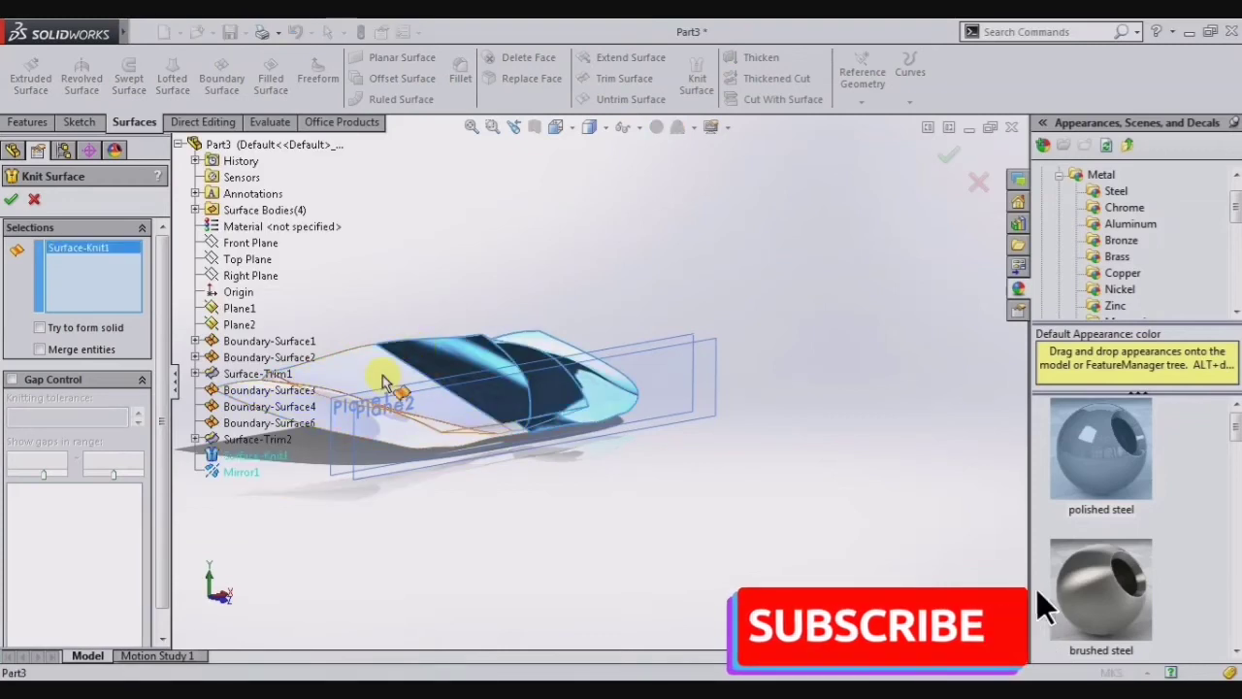
click(442, 433)
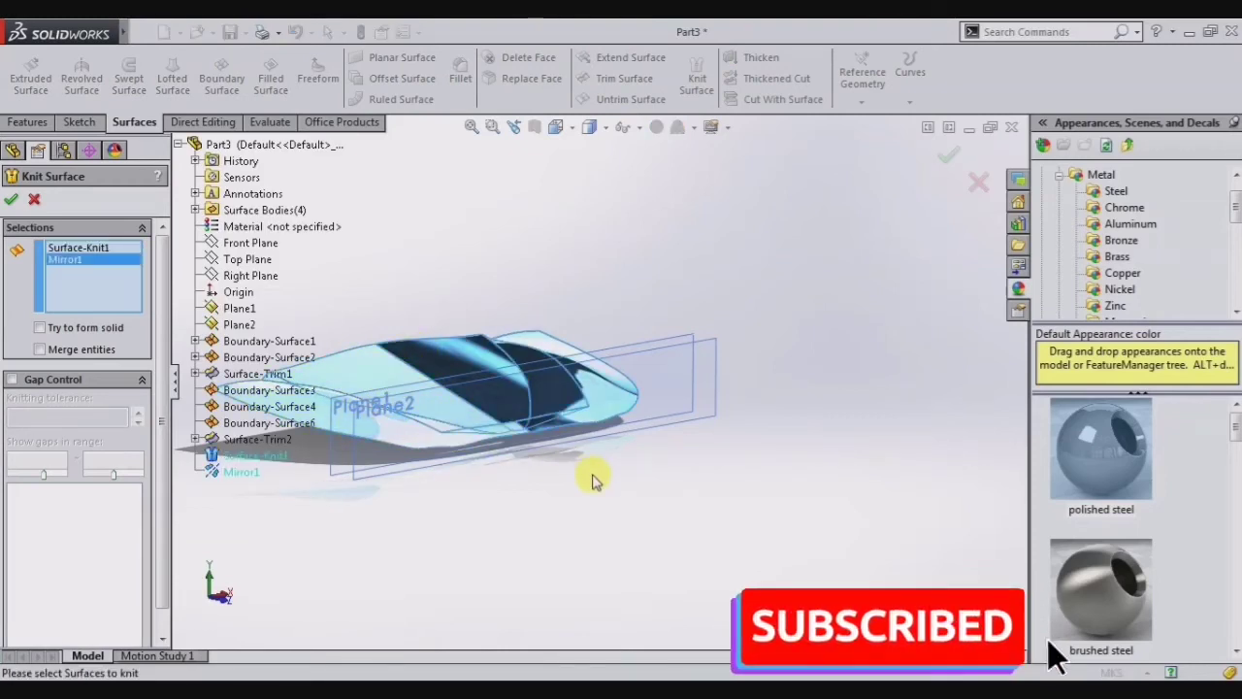
click(40, 327)
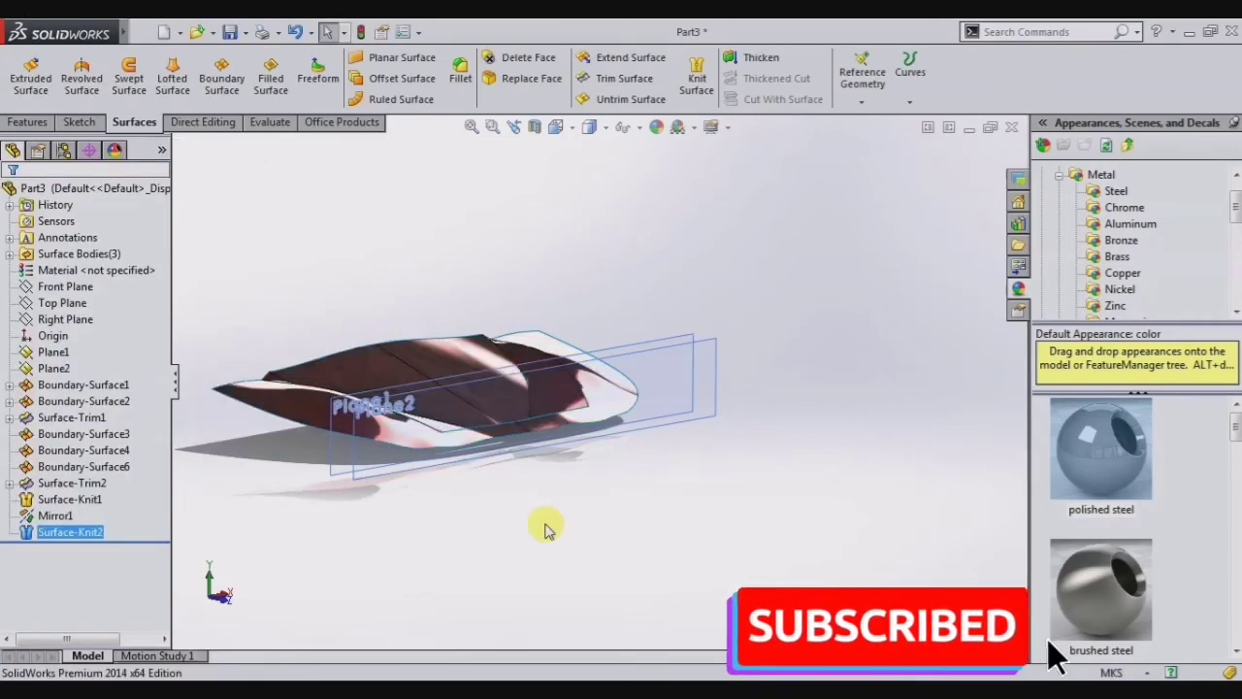
click(397, 468)
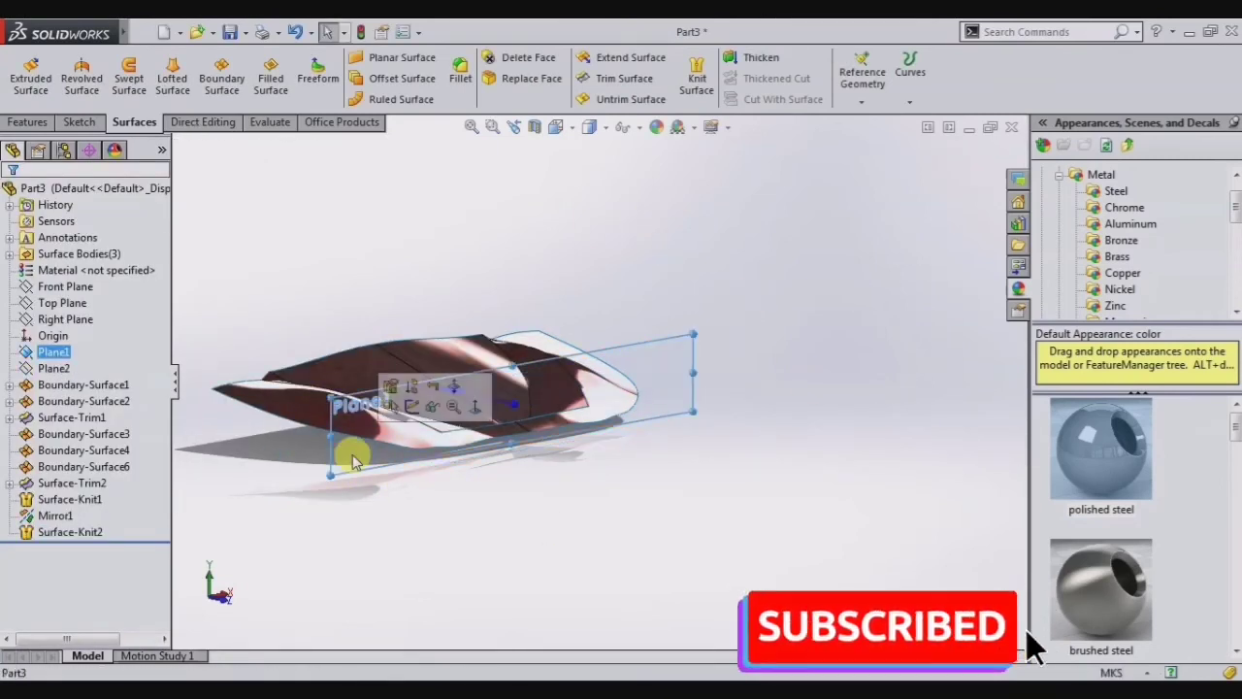
click(296, 323)
middle_drag(296, 323, 259, 332)
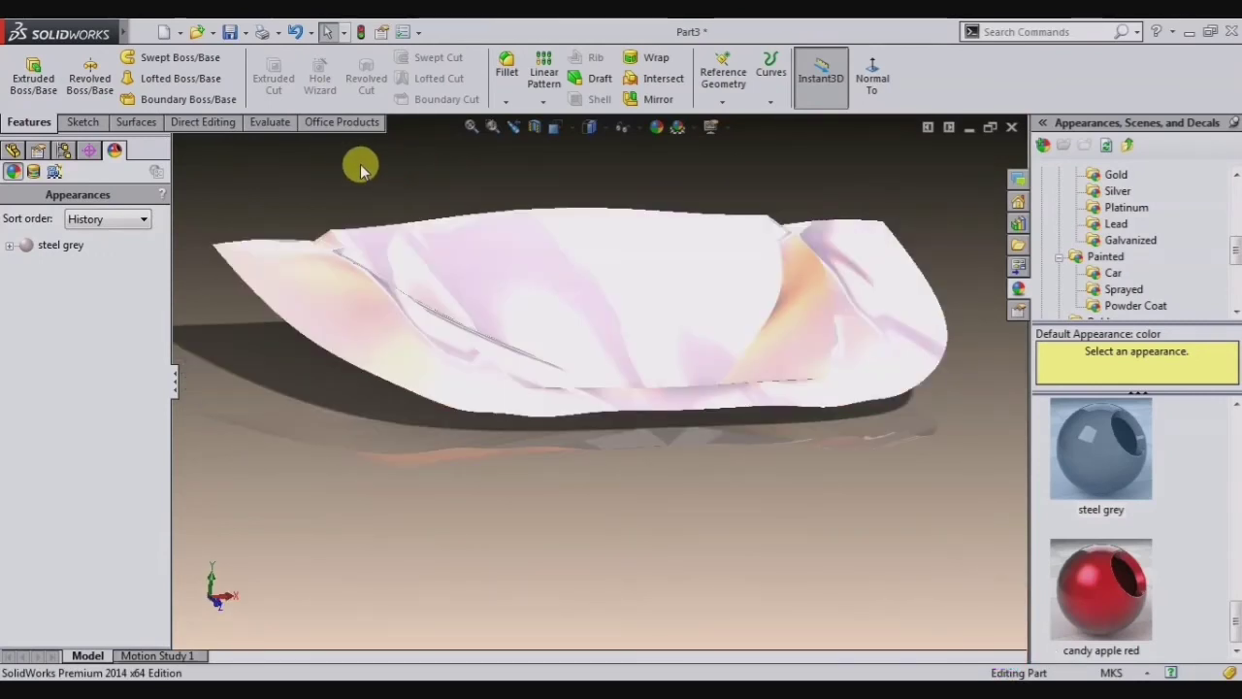
Edit the steel grey appearance, trying candy apple red and then chromium plate.
right_click(44, 246)
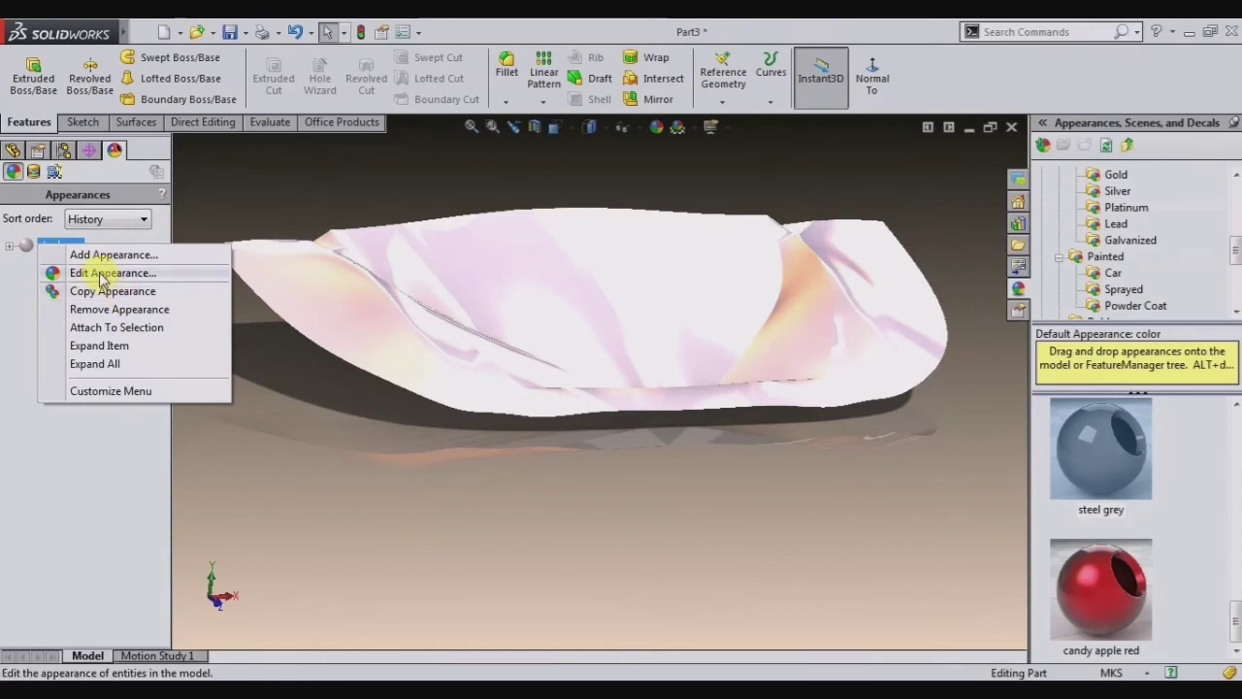
click(102, 274)
click(1124, 578)
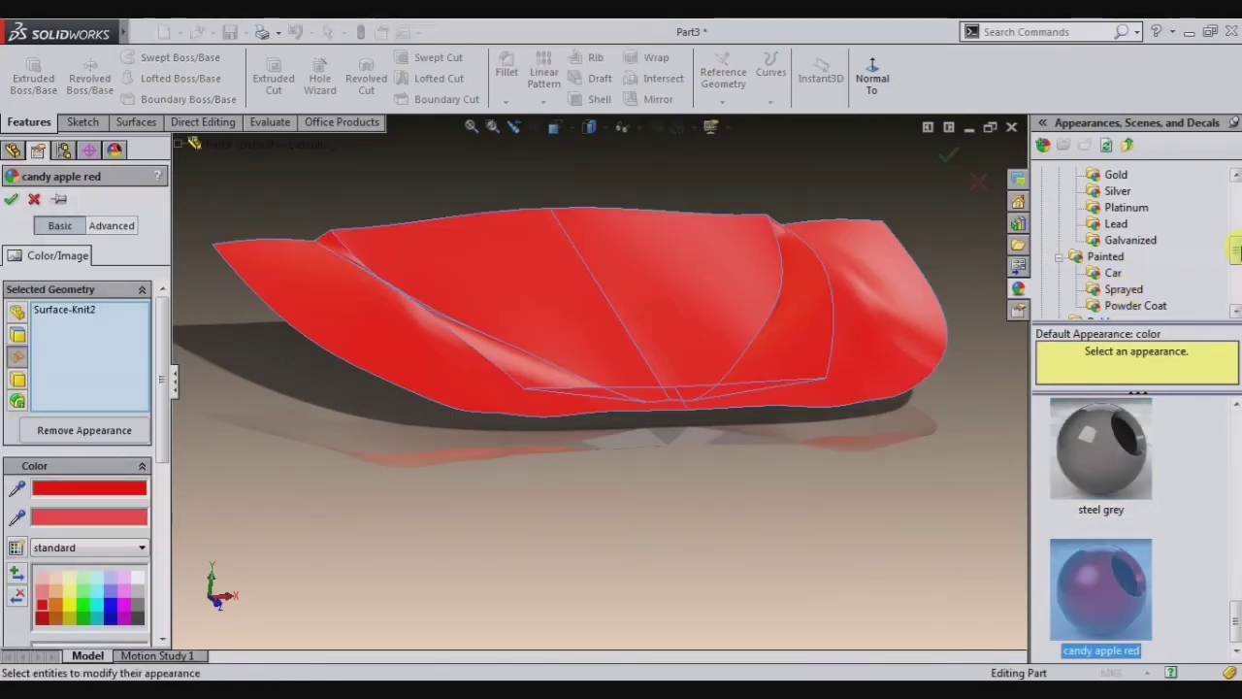
drag(1235, 252, 1235, 211)
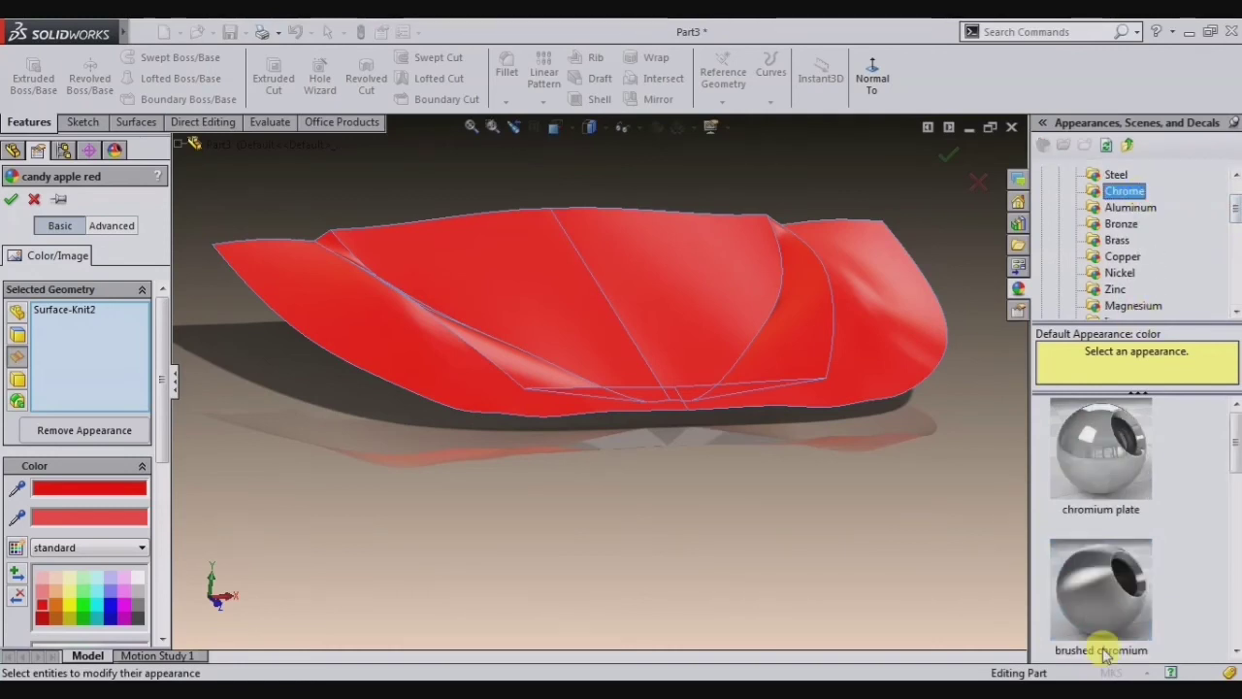
click(1100, 446)
Try magenta, dark grey and rust orange tints on chrome, then switch to polished aluminum.
click(125, 615)
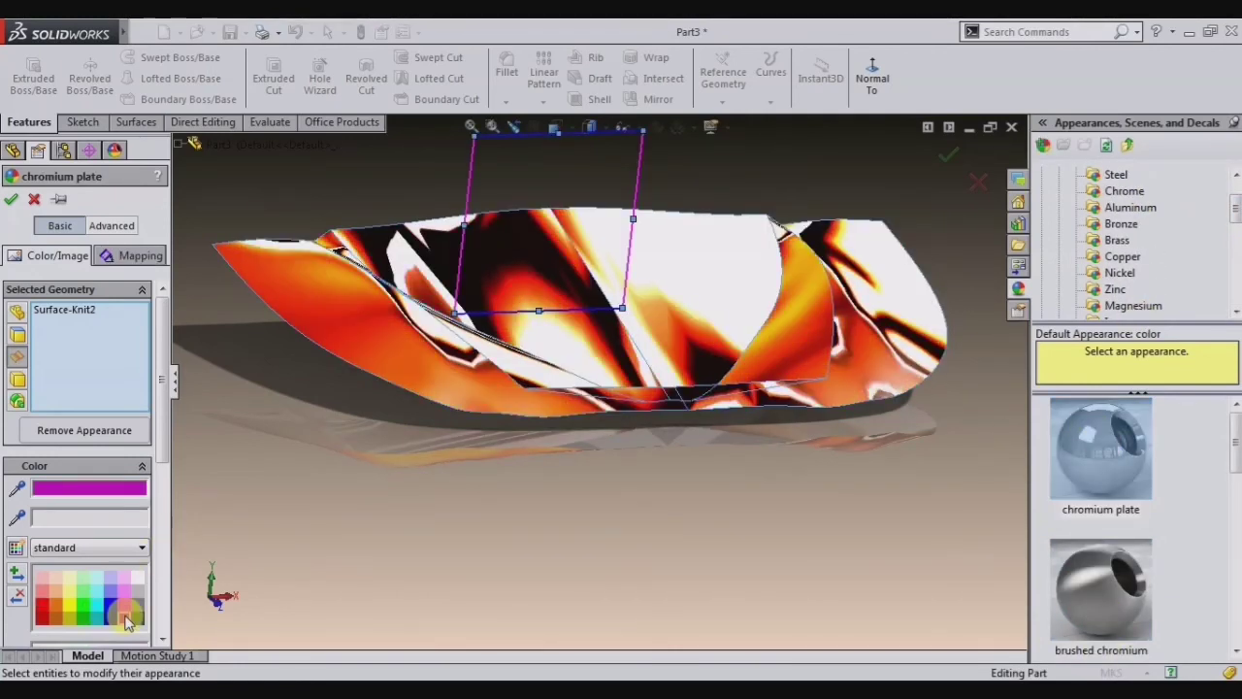
click(141, 617)
click(40, 617)
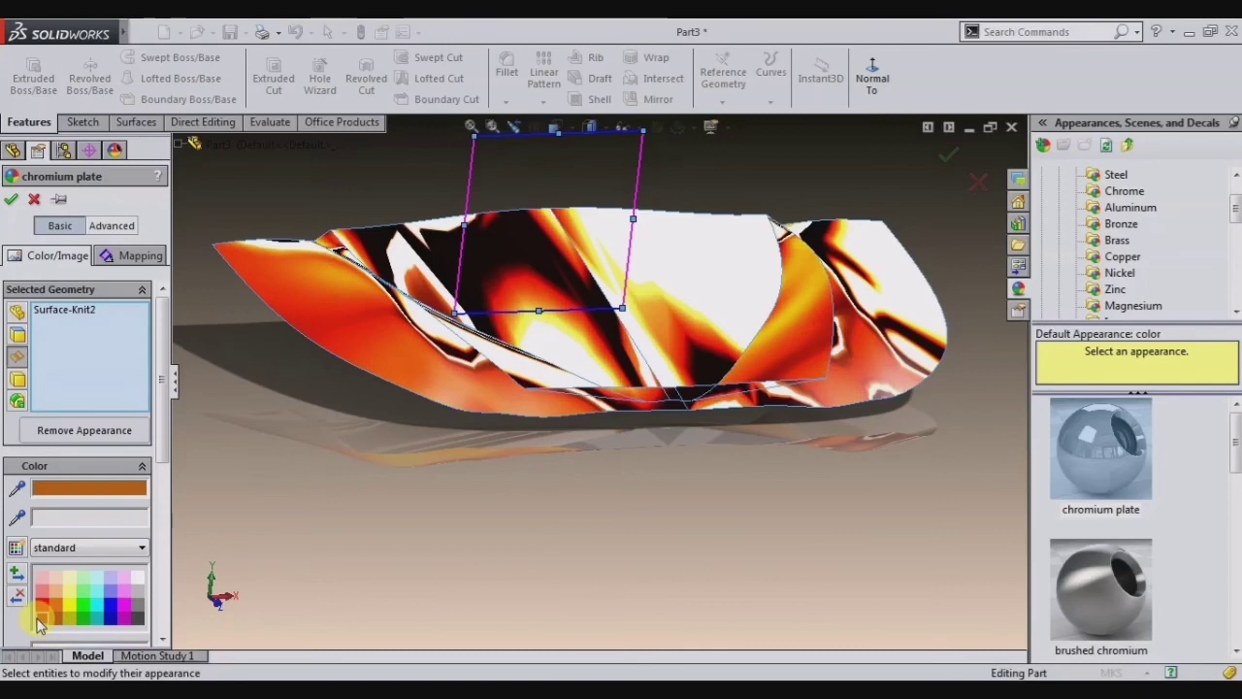
click(1119, 274)
click(1125, 207)
click(1100, 448)
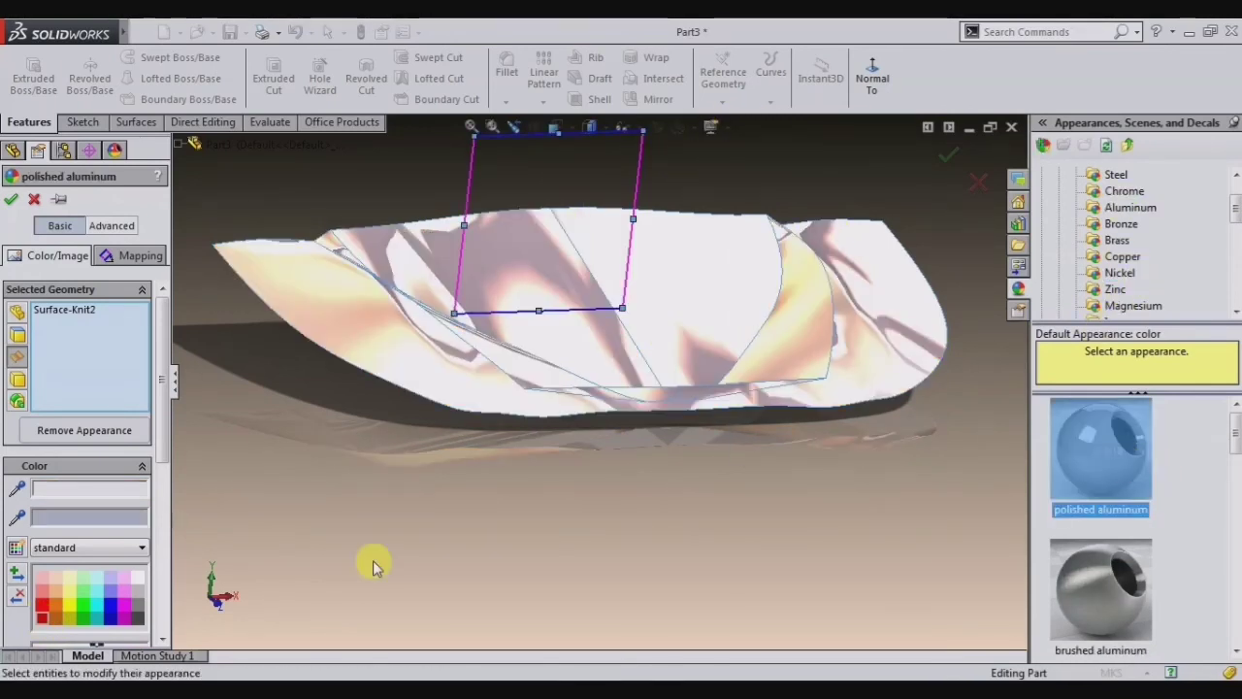
click(124, 609)
Try green, yellow, peach, grey, magenta, blue, red, orange, cyan and pink tints on polished aluminum.
click(84, 580)
click(68, 582)
click(53, 595)
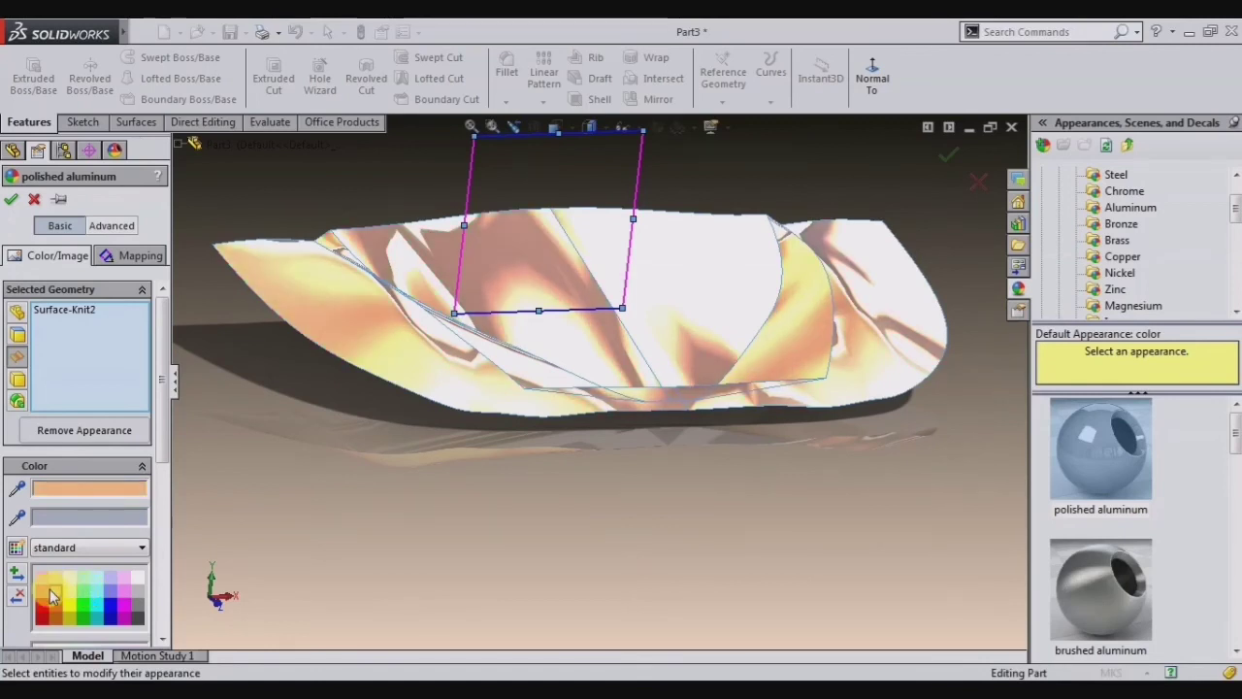
click(138, 619)
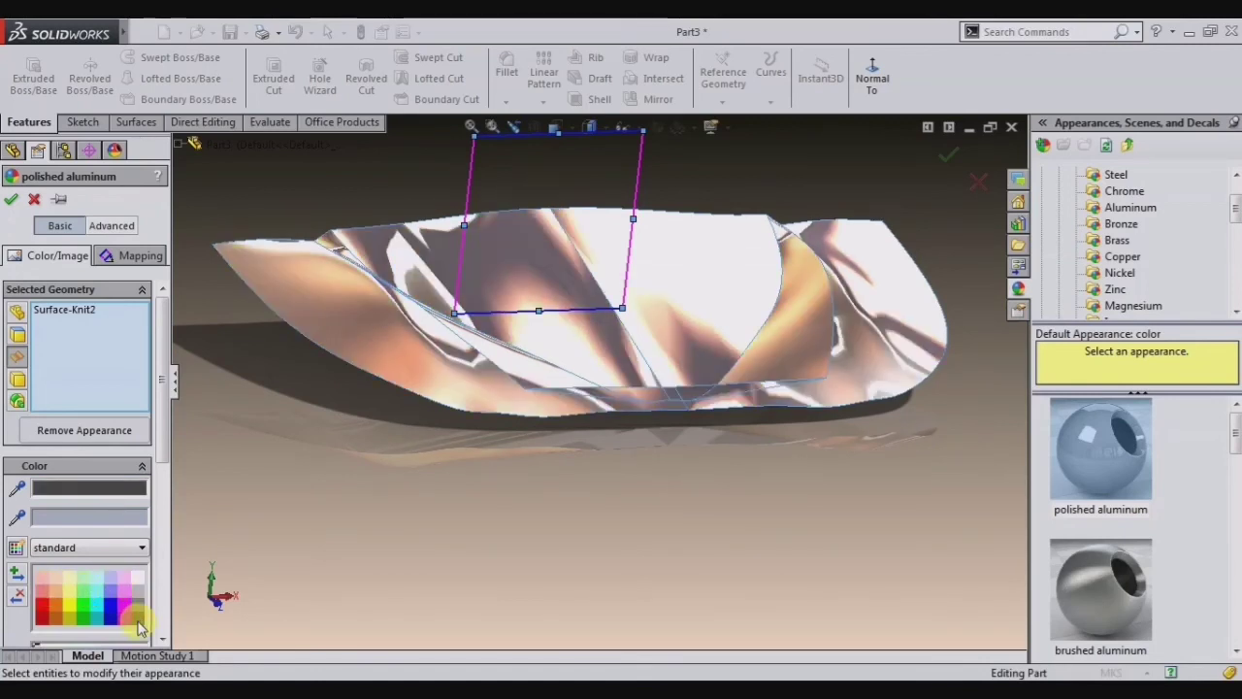
click(123, 609)
click(111, 601)
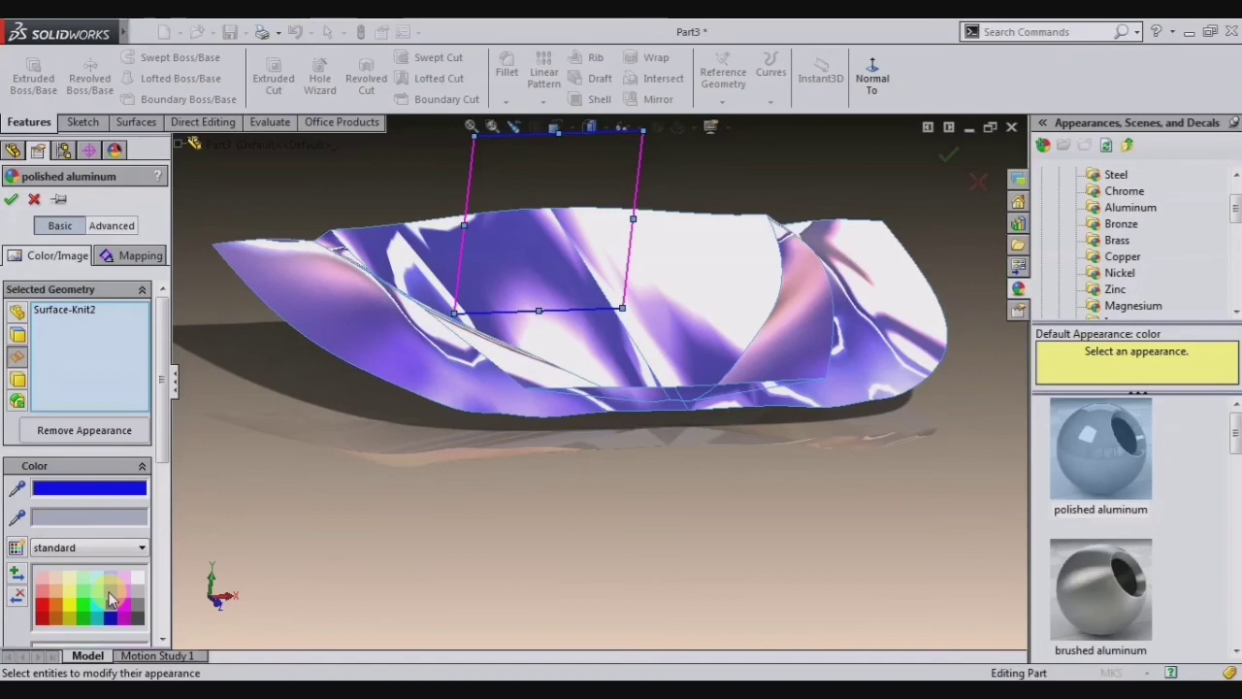
click(44, 610)
click(62, 597)
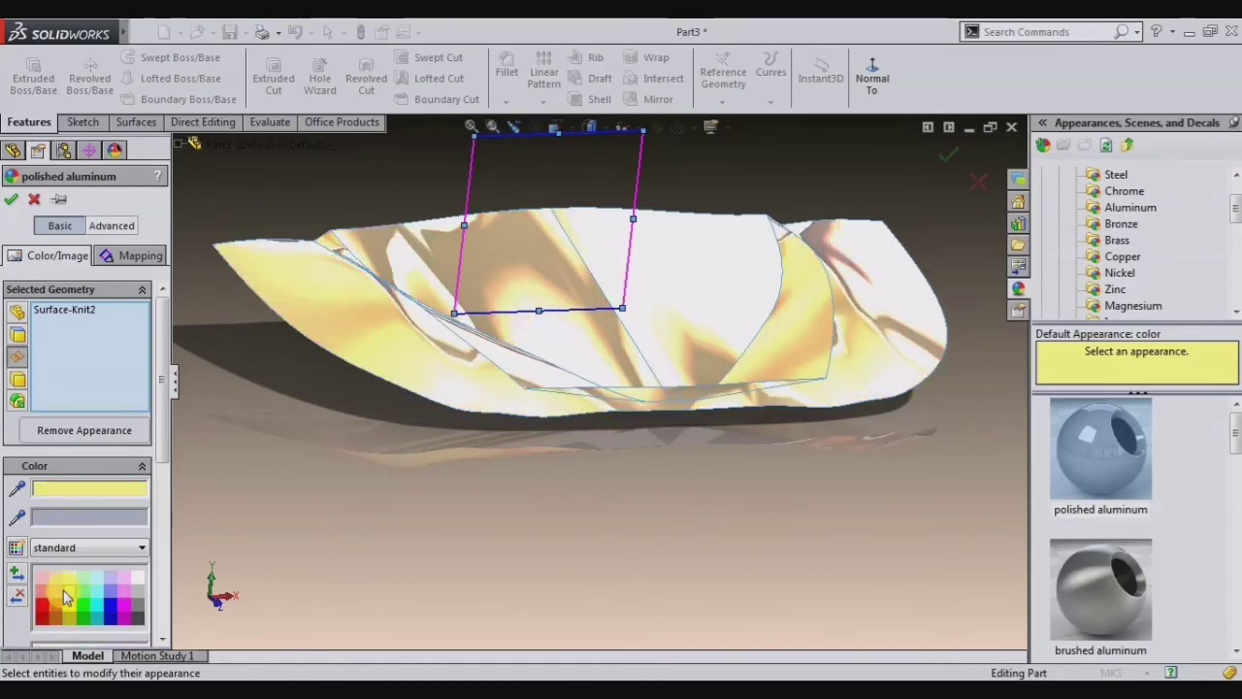
click(85, 602)
click(105, 597)
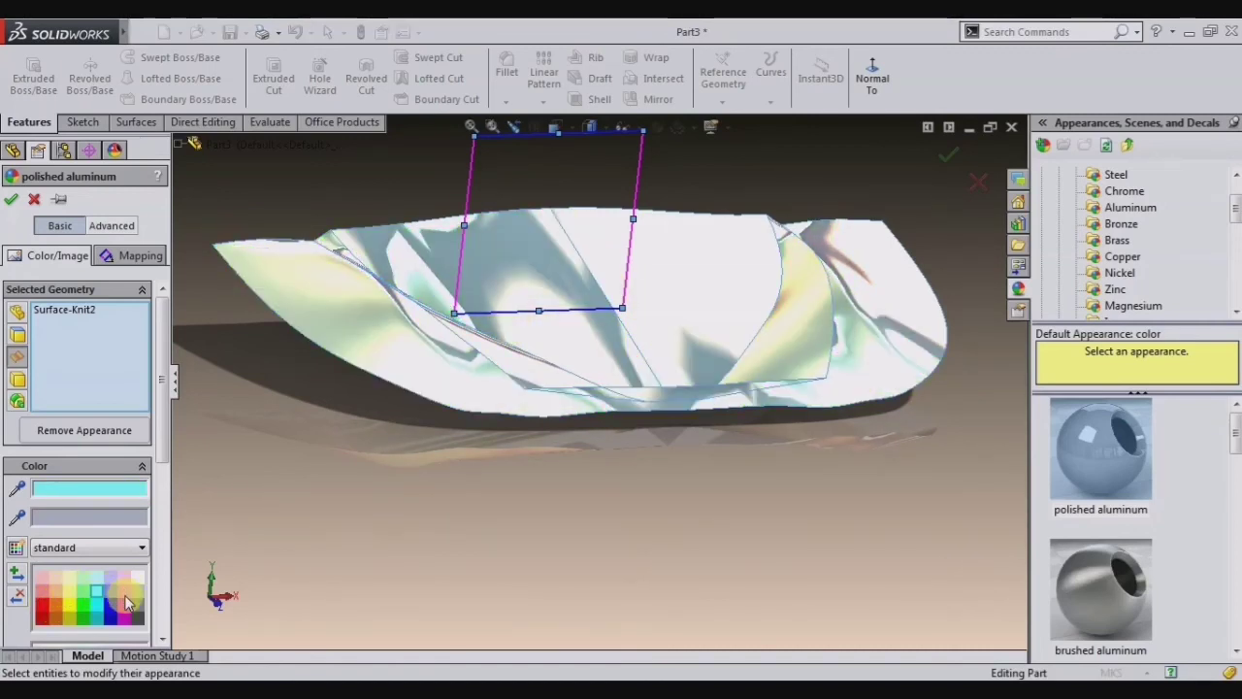
click(138, 592)
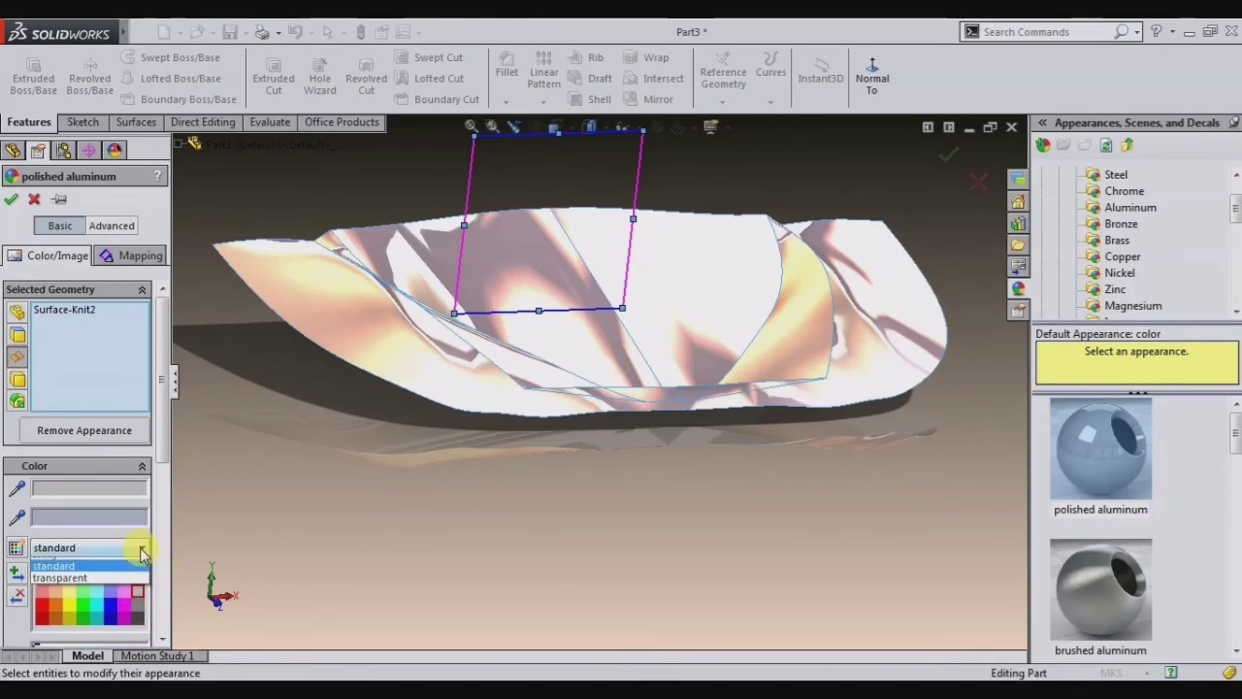
Settle on a blue tint with a dull colour finish for the polished aluminum.
click(77, 577)
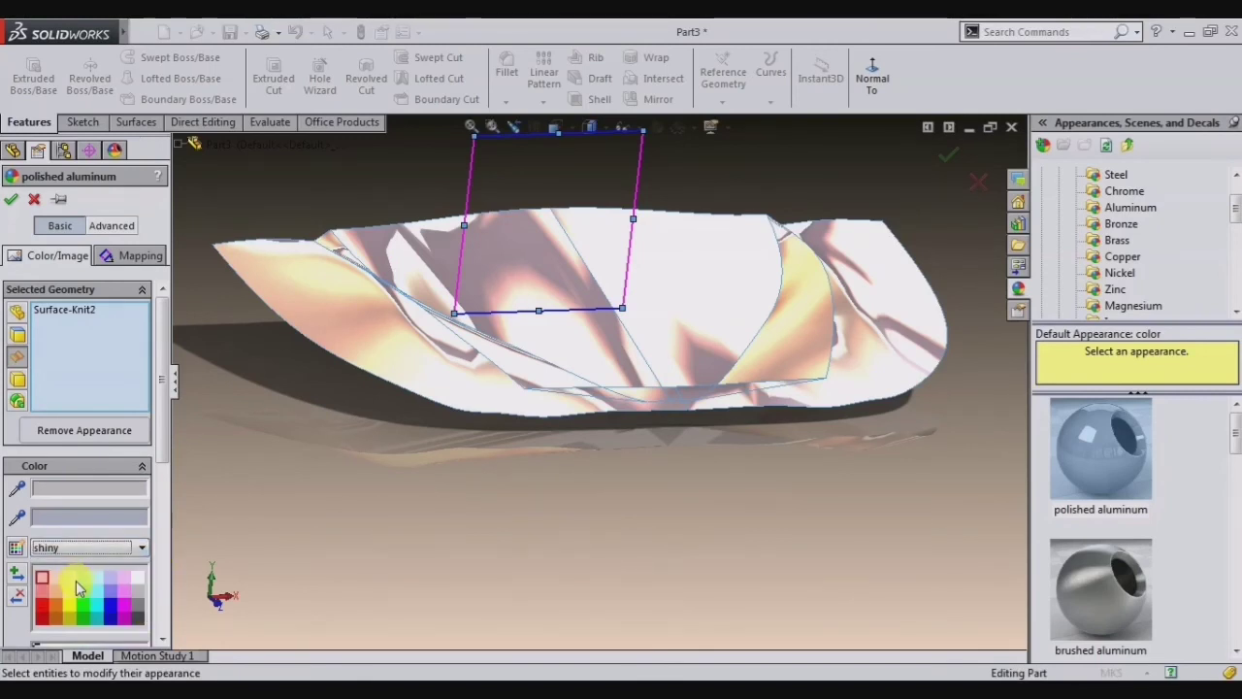
click(83, 601)
click(108, 603)
click(141, 547)
click(116, 570)
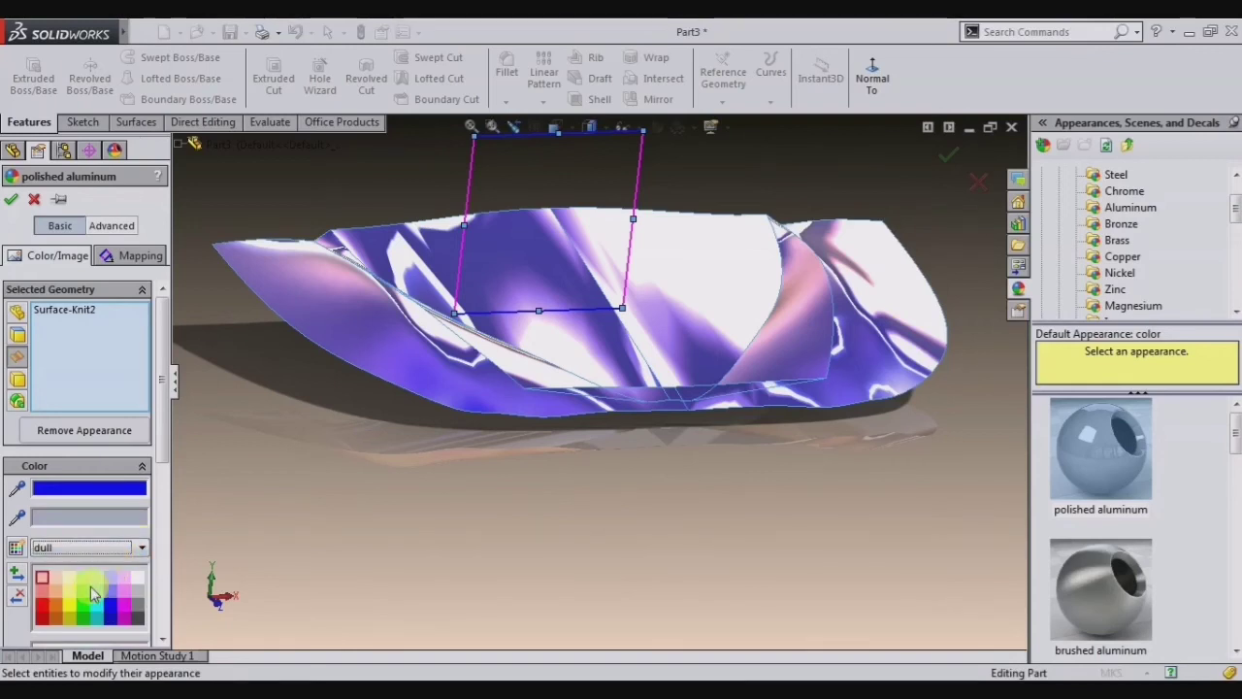
click(124, 521)
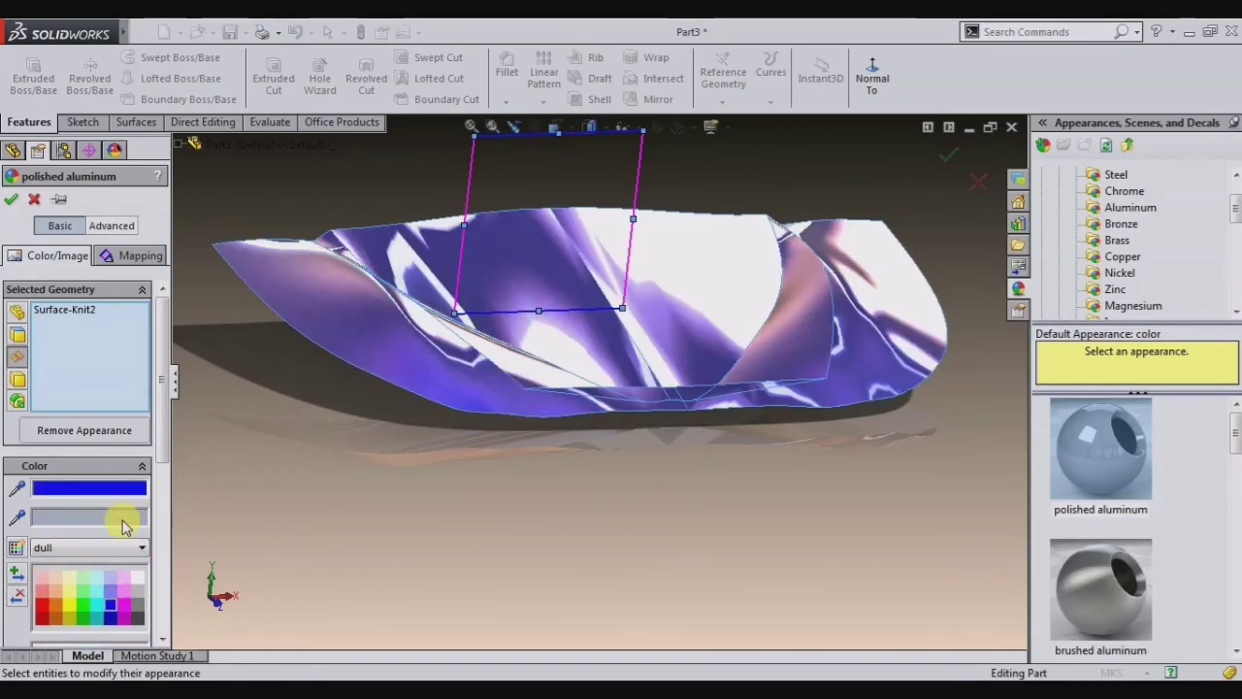
click(618, 480)
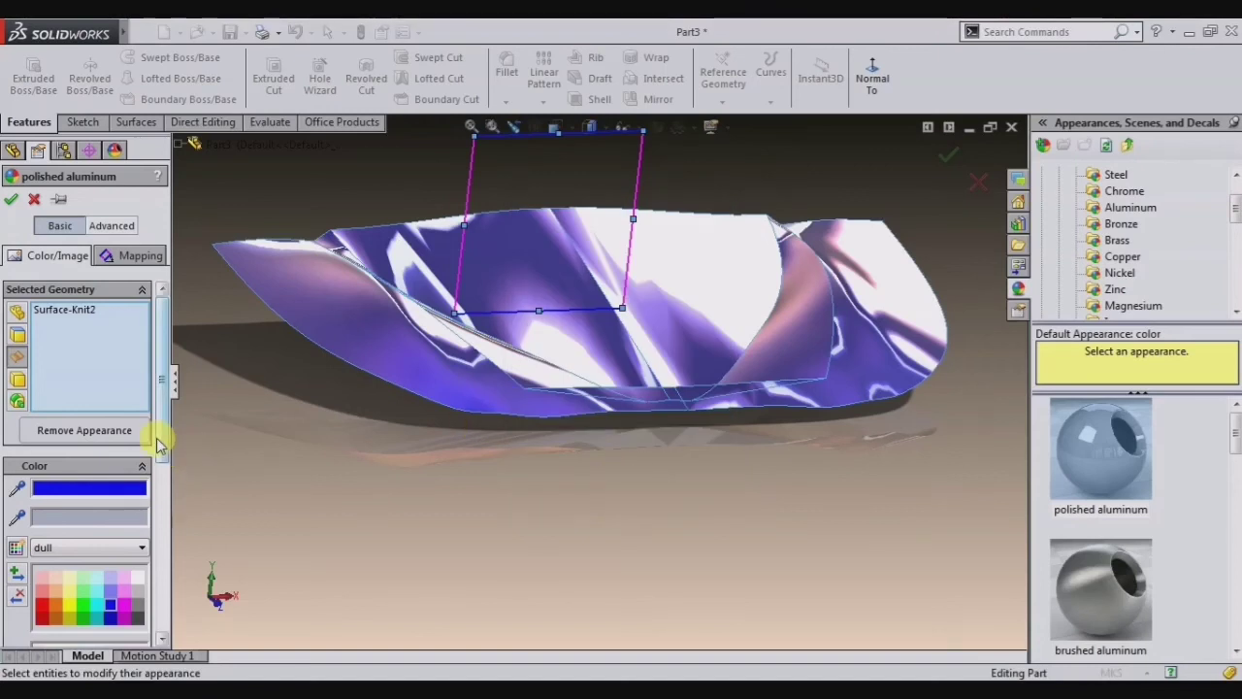
drag(161, 444, 161, 613)
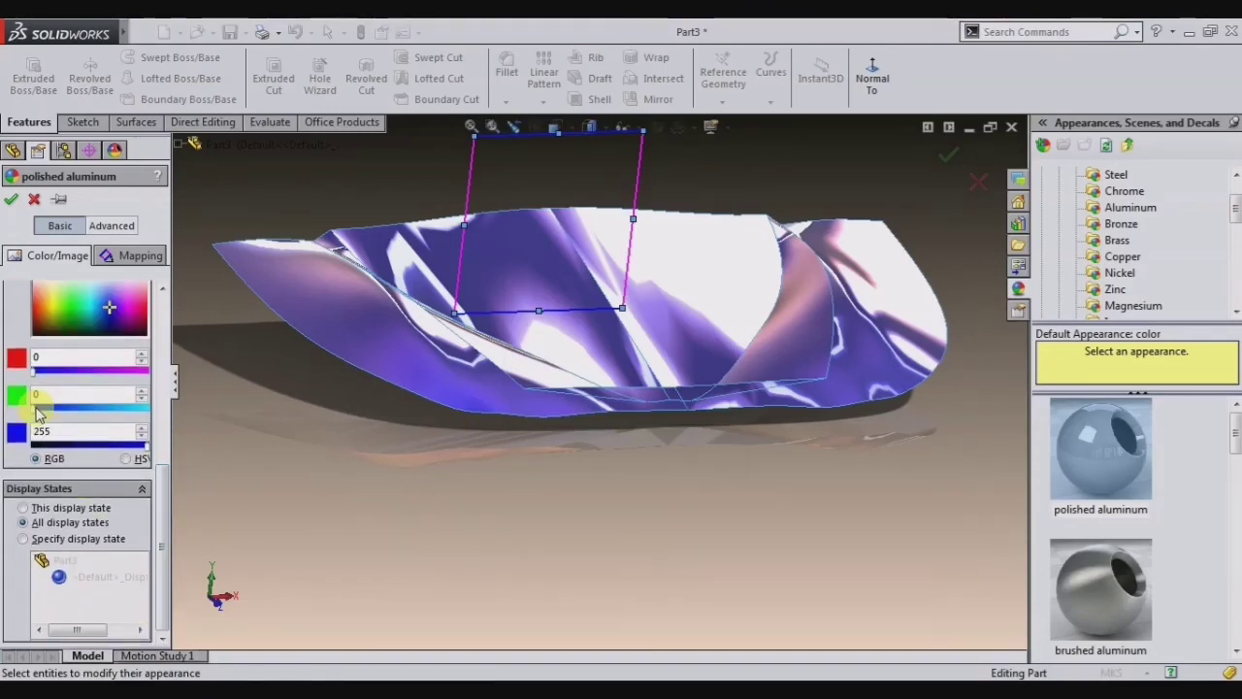
Set the blue to a deeper violet-blue, RGB 0/0/231, and confirm the appearance.
mouse_move(48, 412)
mouse_down()
mouse_move(49, 372)
mouse_move(29, 373)
mouse_up()
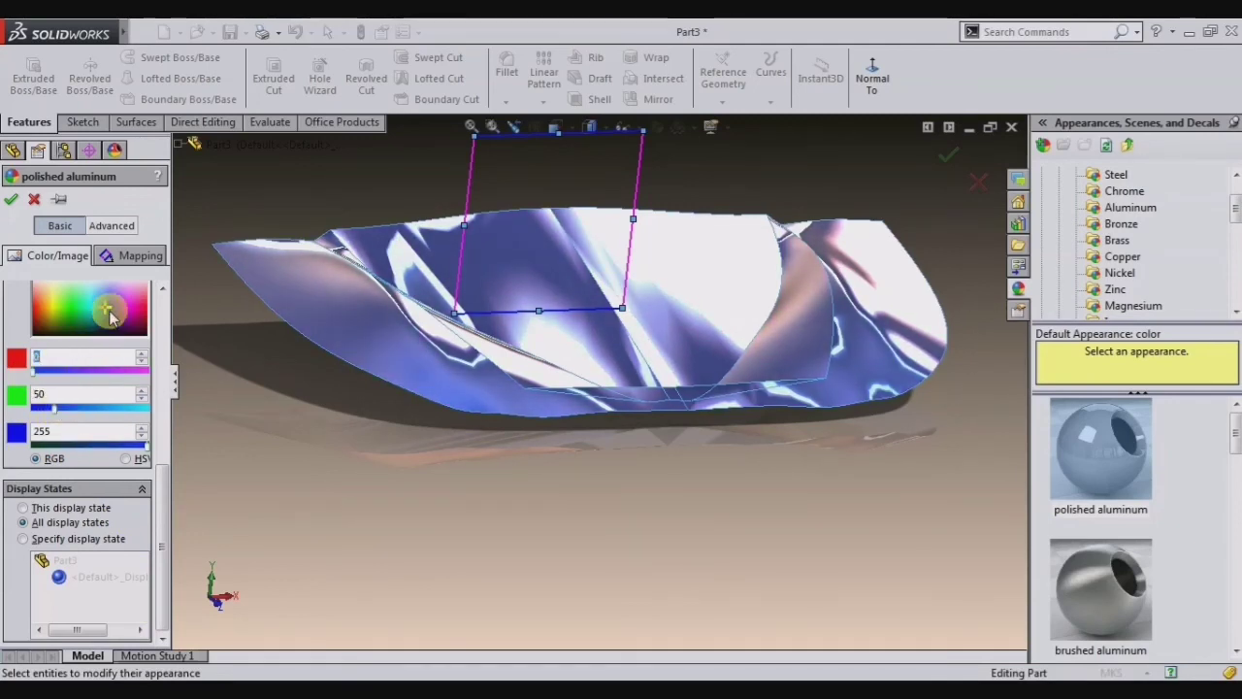
click(113, 309)
click(12, 199)
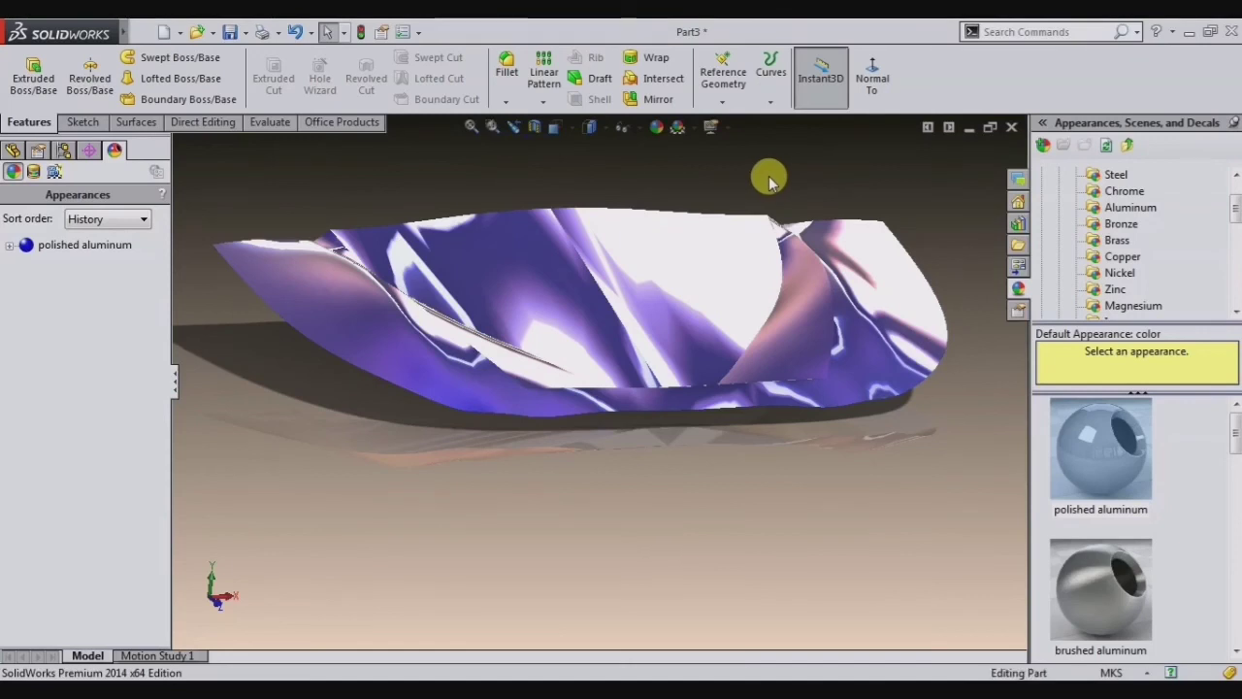
scroll(768, 180, down, 2)
Toggle RealView Graphics off and back on, then orbit to a tilted top view of the shell.
click(712, 127)
click(776, 148)
click(711, 128)
click(728, 143)
mouse_move(541, 374)
middle_down()
mouse_move(568, 407)
mouse_move(517, 417)
mouse_move(515, 457)
mouse_move(554, 433)
mouse_move(654, 436)
mouse_move(942, 572)
mouse_move(888, 602)
middle_up()
mouse_move(524, 378)
middle_down()
mouse_move(513, 327)
mouse_move(543, 399)
mouse_move(495, 446)
mouse_move(615, 524)
mouse_move(608, 571)
mouse_move(540, 339)
mouse_move(478, 424)
mouse_move(527, 546)
mouse_move(449, 493)
mouse_move(591, 349)
mouse_move(611, 540)
mouse_move(566, 522)
mouse_move(507, 411)
mouse_move(475, 397)
mouse_move(255, 466)
mouse_move(181, 379)
mouse_move(117, 414)
mouse_move(55, 496)
mouse_move(591, 566)
mouse_move(460, 255)
mouse_move(520, 233)
mouse_move(432, 257)
mouse_move(541, 330)
mouse_move(569, 438)
mouse_move(630, 281)
middle_up()
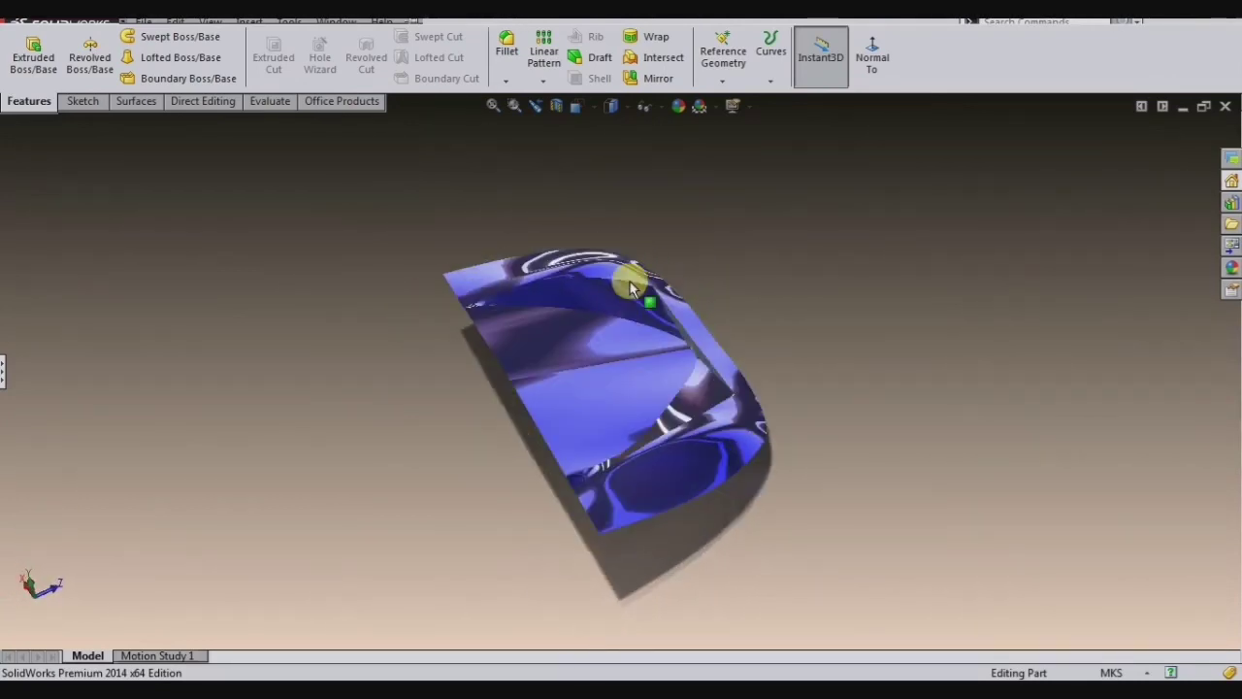
Re-edit polished aluminum, trying red, orange, yellow, blue-purple and pink before confirming neutral grey.
click(2, 378)
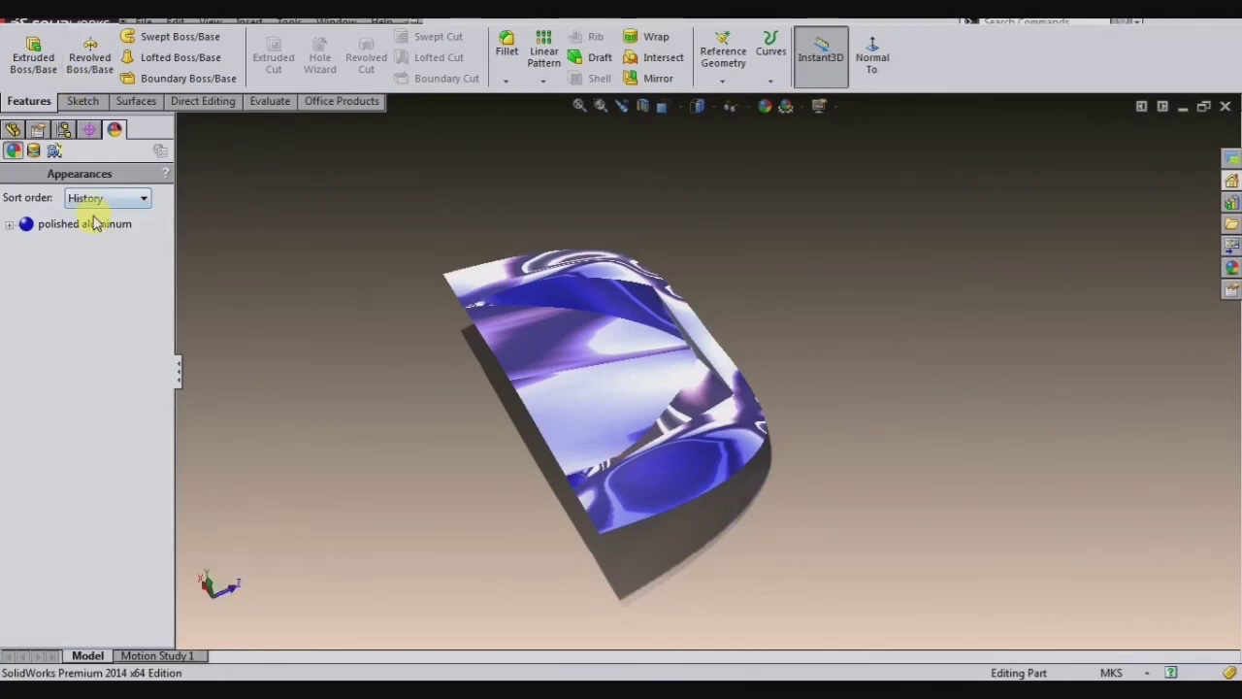
right_click(92, 223)
click(131, 258)
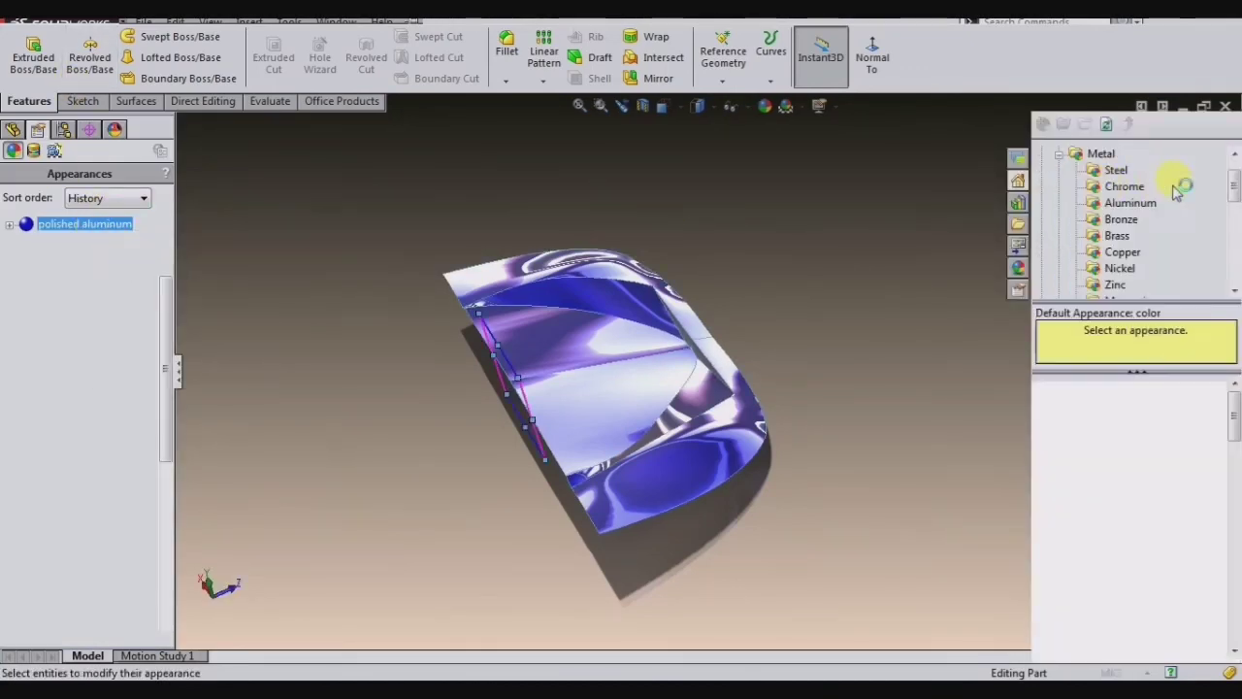
click(41, 590)
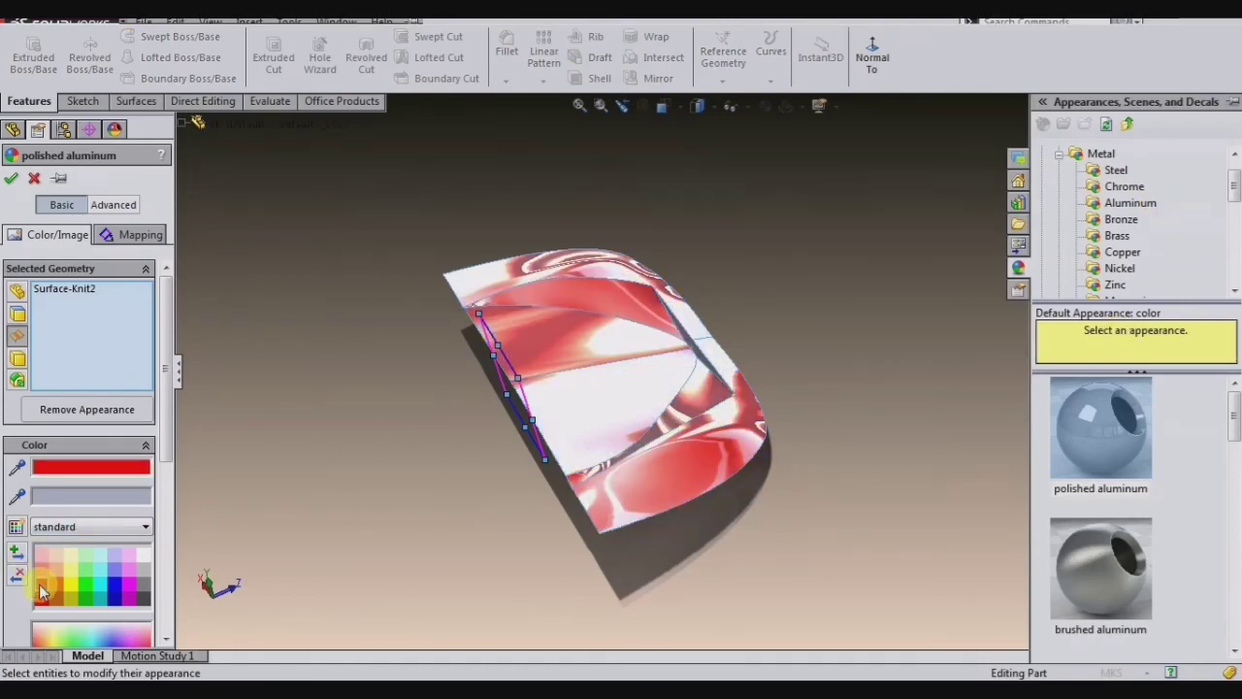
click(61, 588)
click(72, 588)
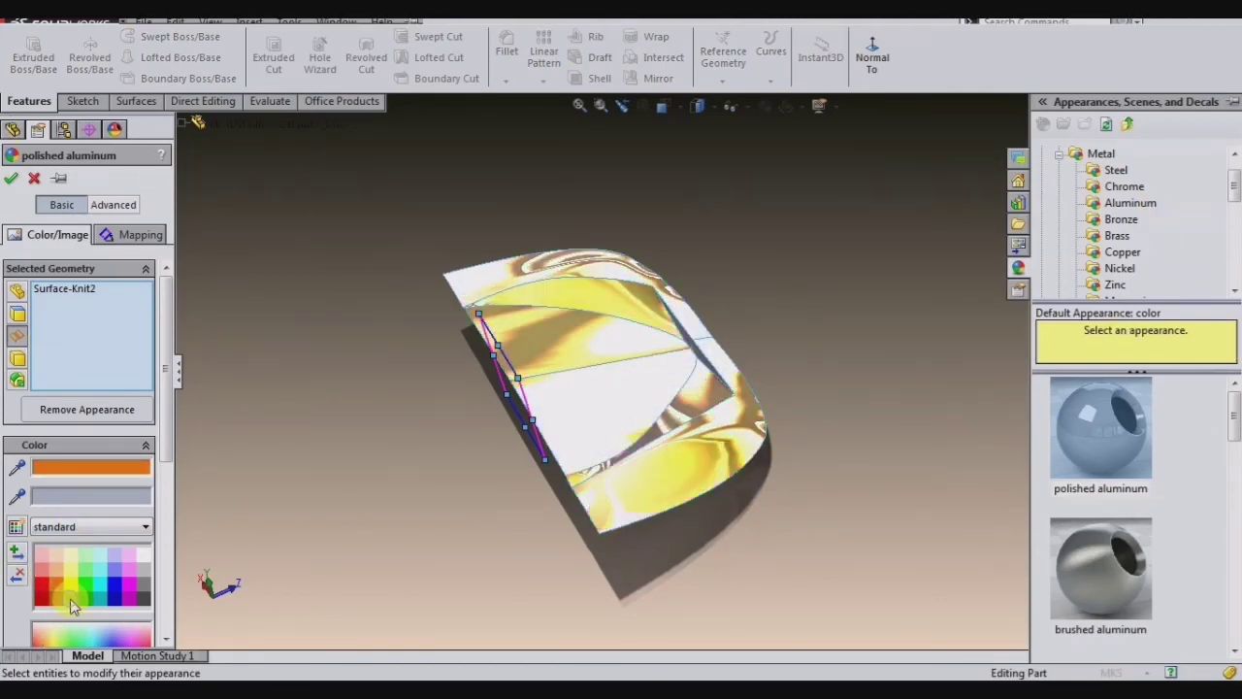
click(113, 604)
click(128, 580)
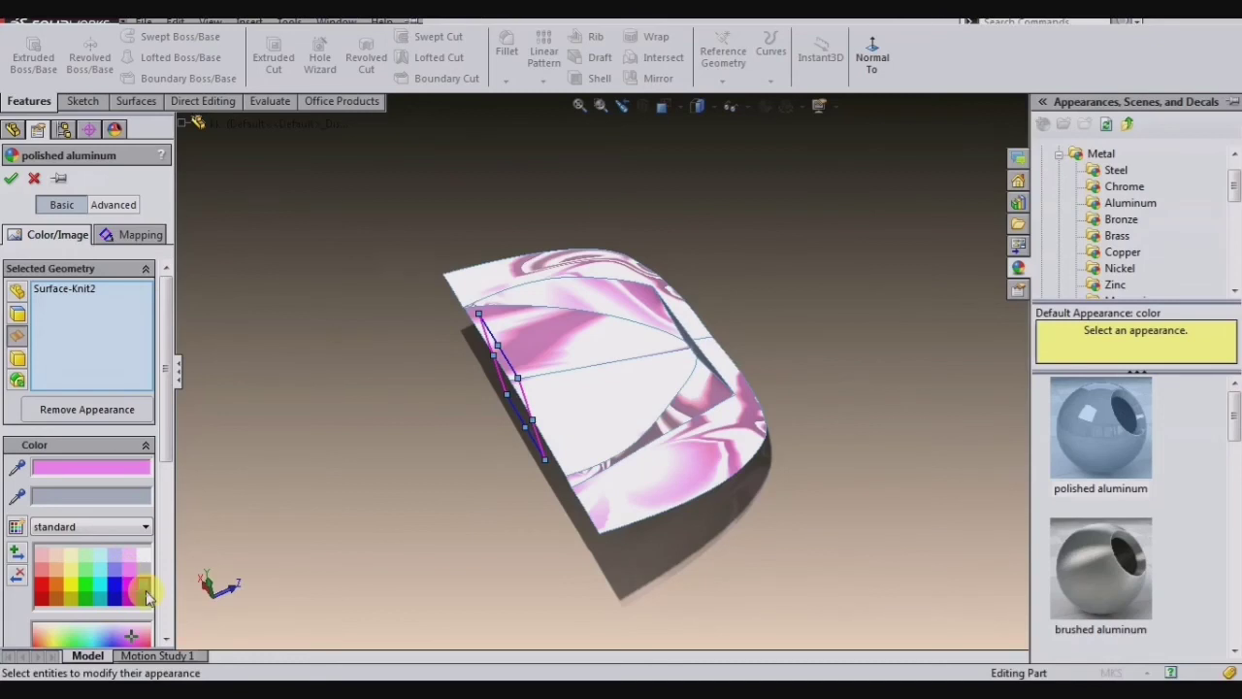
click(146, 590)
click(11, 180)
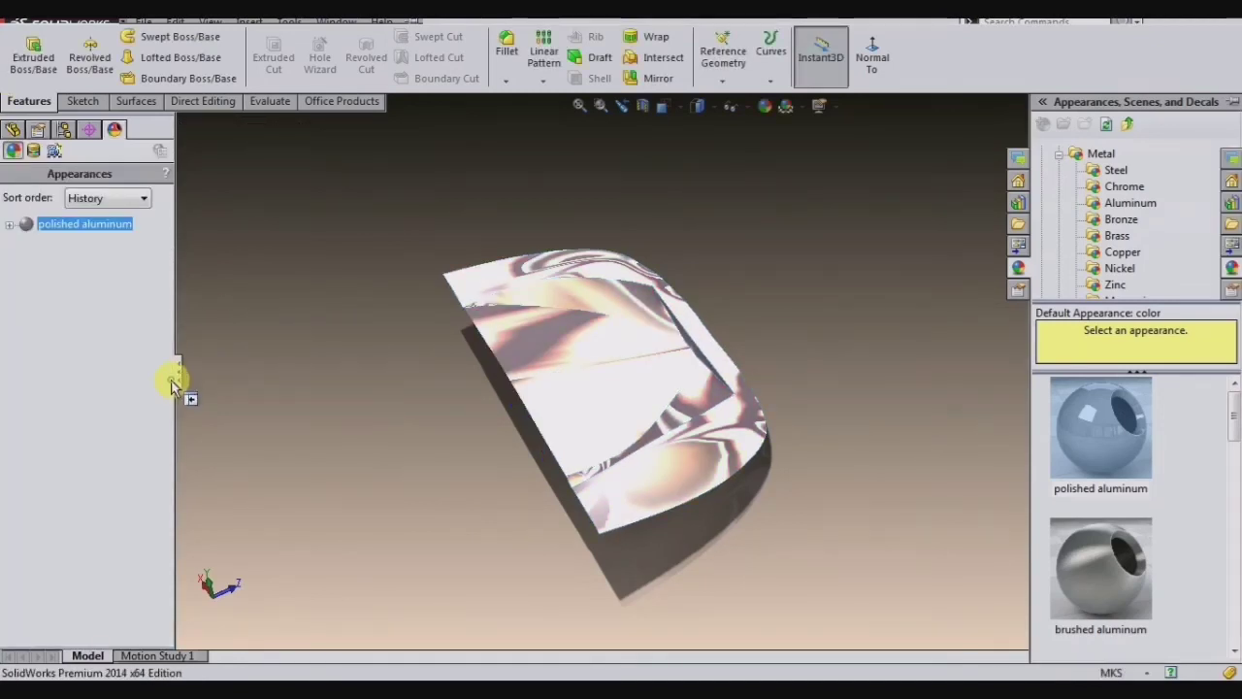
click(178, 370)
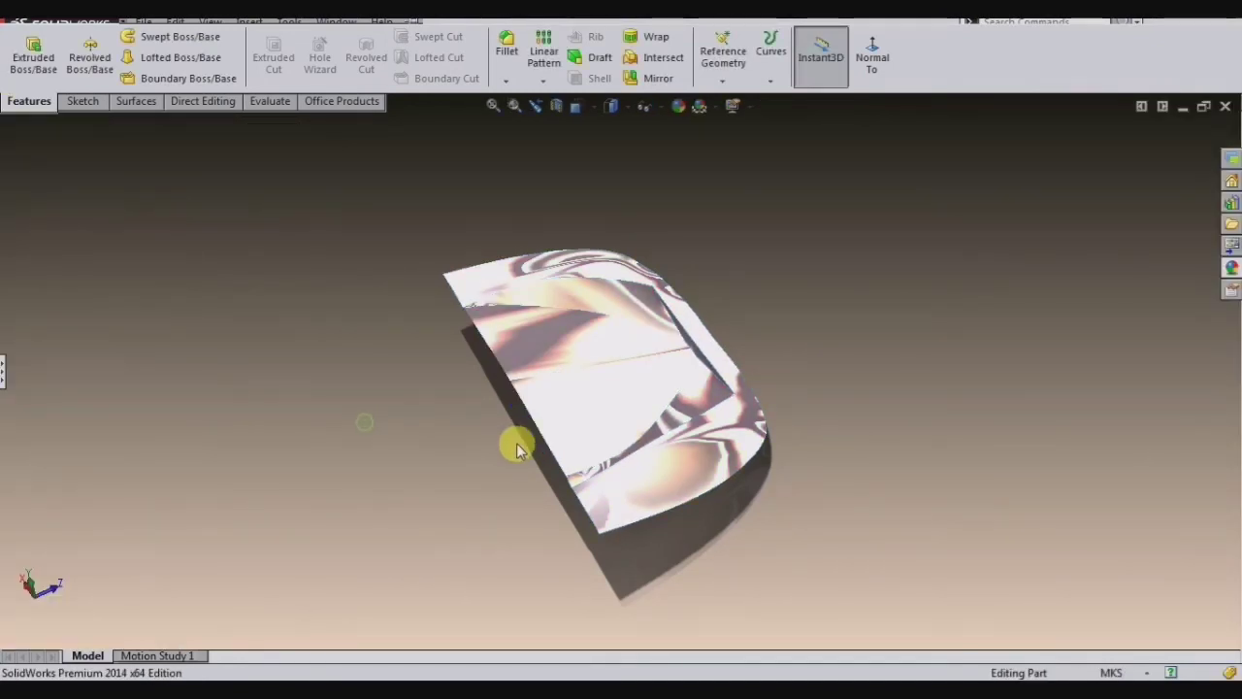